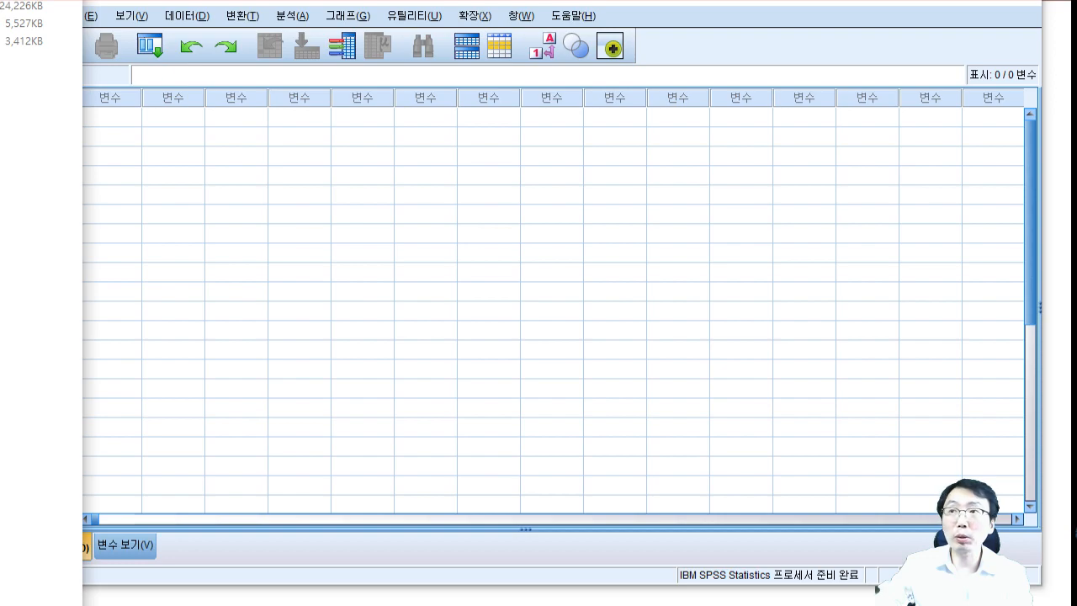
Step: Import the 분석용 [A1:AP16470] worksheet from the Excel file 2020_21_10_2018_01_외래관광_콤보그래프.xlsx
drag(0, 81, 490, 331)
drag(585, 443, 585, 250)
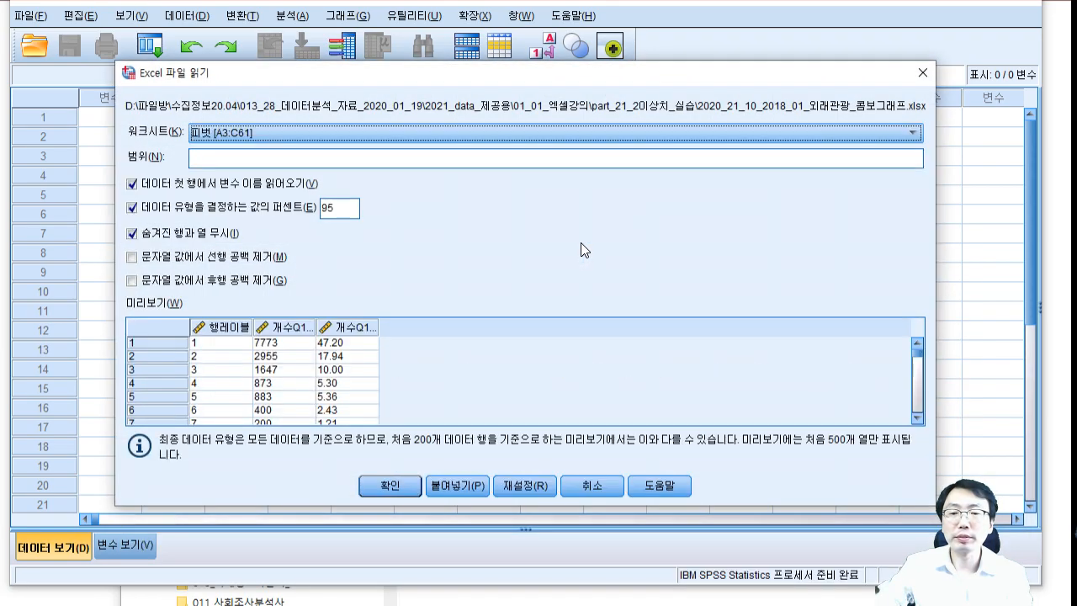
click(545, 137)
click(412, 183)
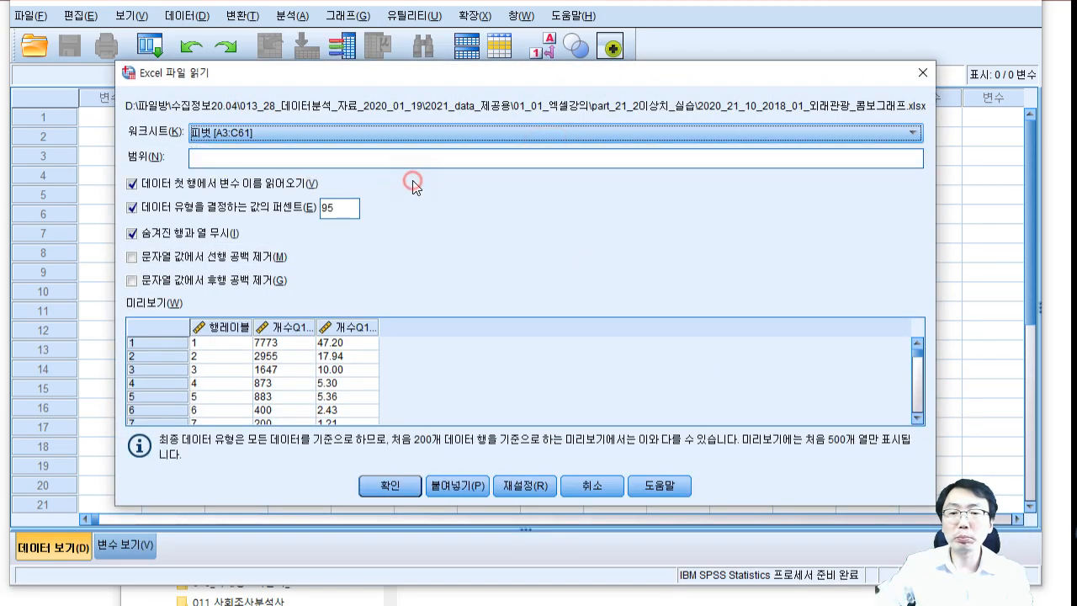
click(421, 135)
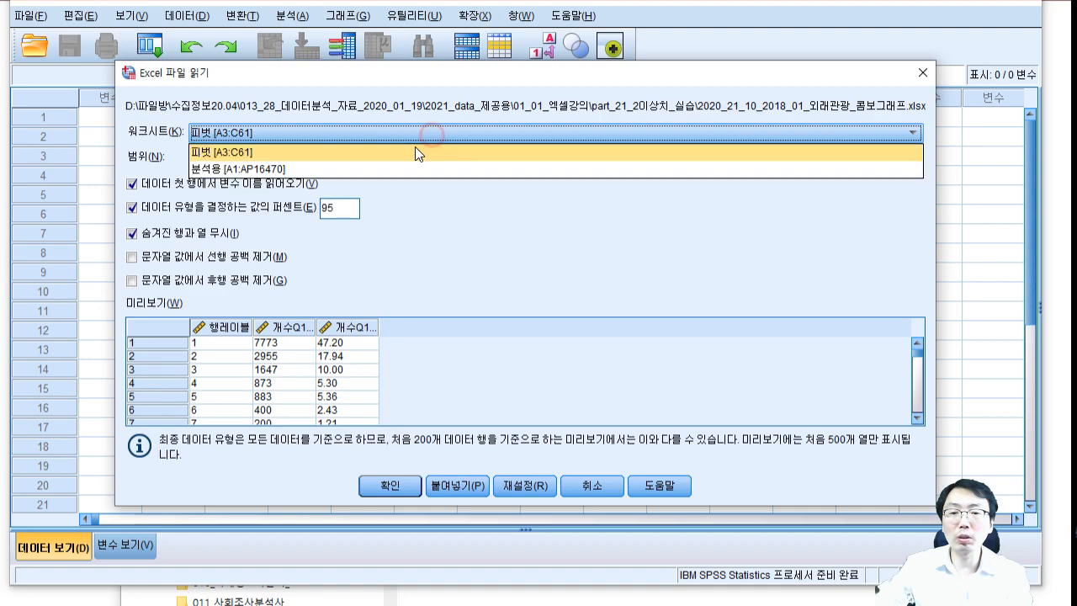
click(372, 169)
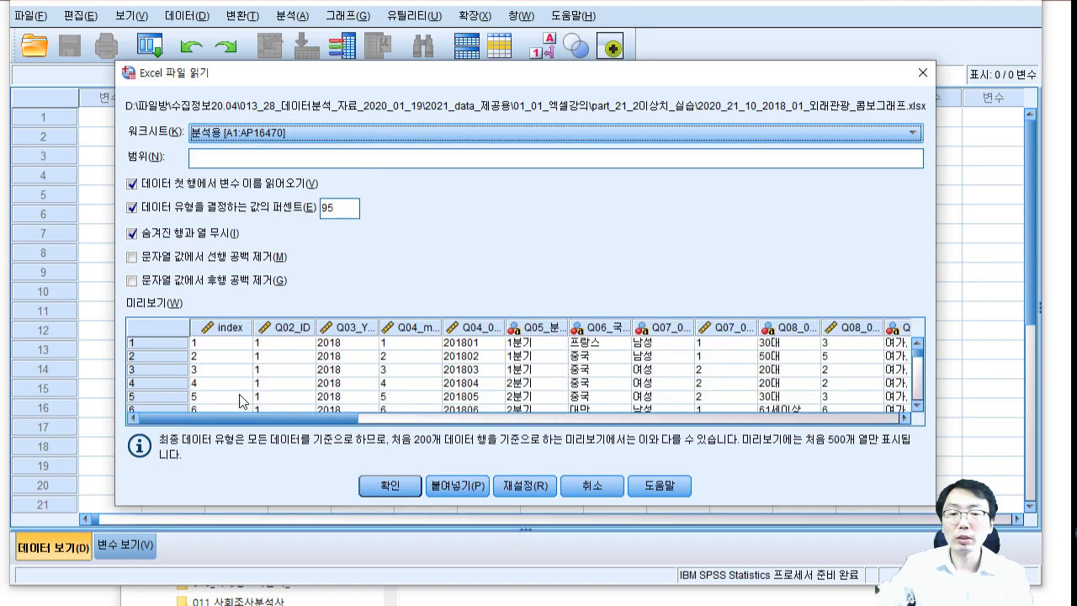
click(398, 488)
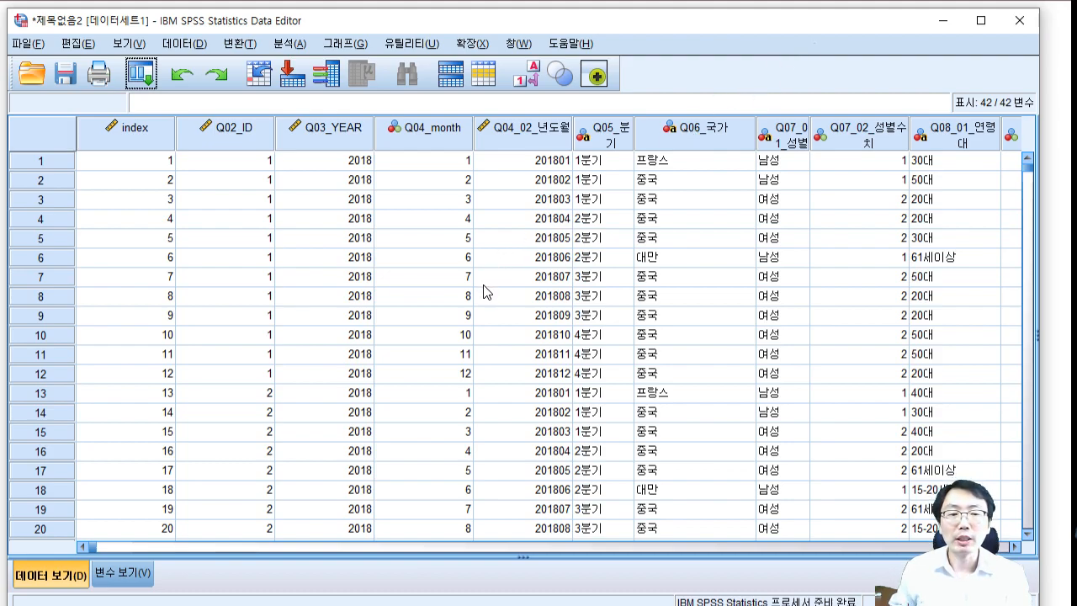
Step: Examine the imported variables, including gender, quarter, length of stay, total spending and shopping amount
mouse_move(93, 550)
mouse_down()
mouse_move(168, 551)
mouse_move(105, 550)
mouse_up()
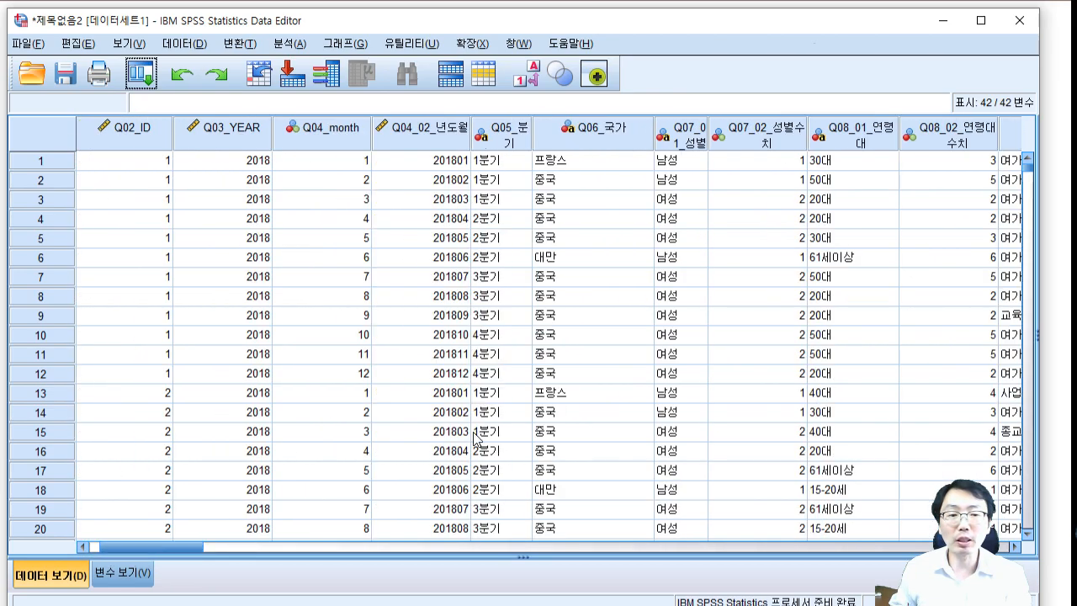
click(852, 150)
click(692, 128)
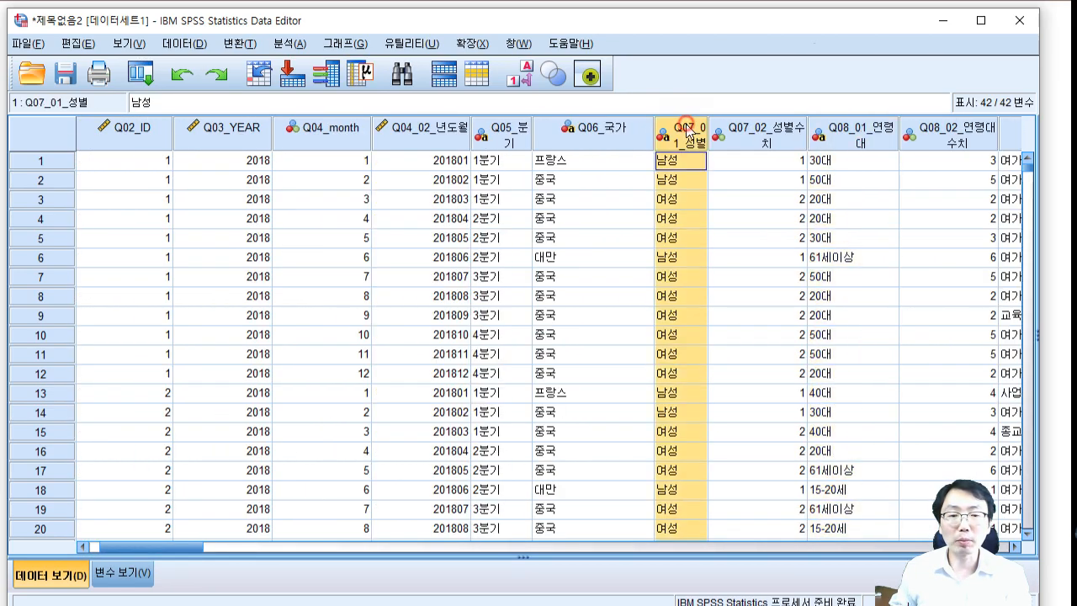
click(485, 128)
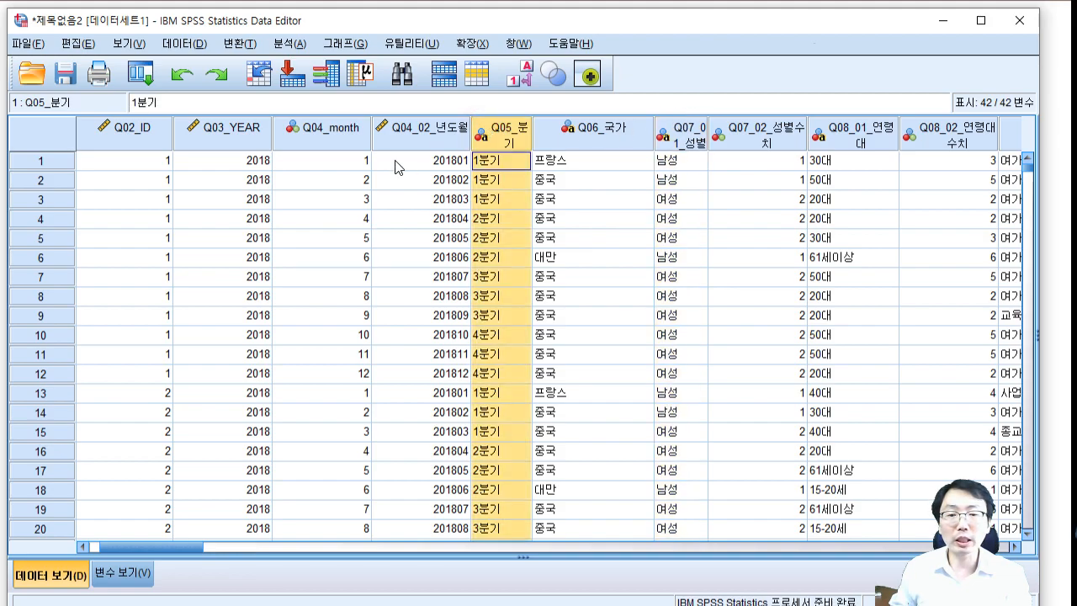
drag(148, 544, 378, 545)
click(673, 127)
click(495, 139)
click(564, 132)
click(692, 135)
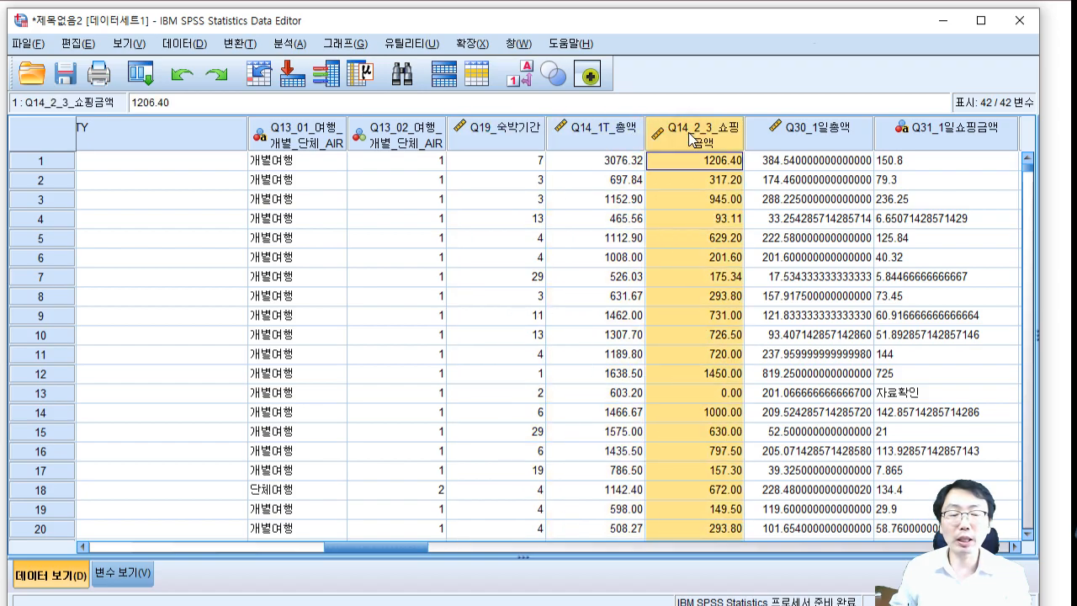
drag(410, 545, 257, 546)
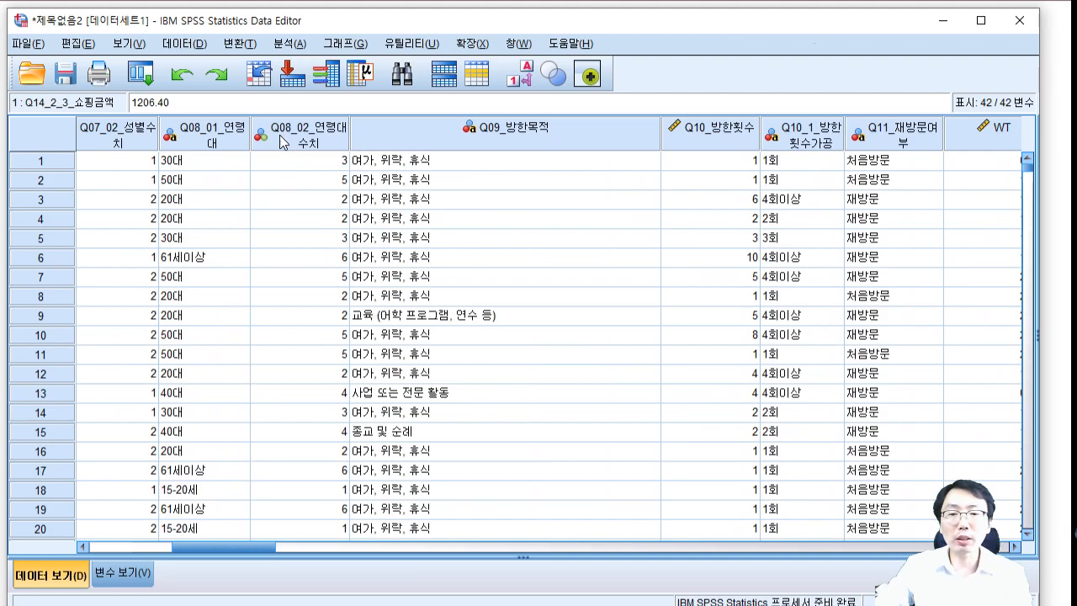
Step: Start an independent-samples T test with Q07_02_성별수치 as the grouping variable
click(289, 44)
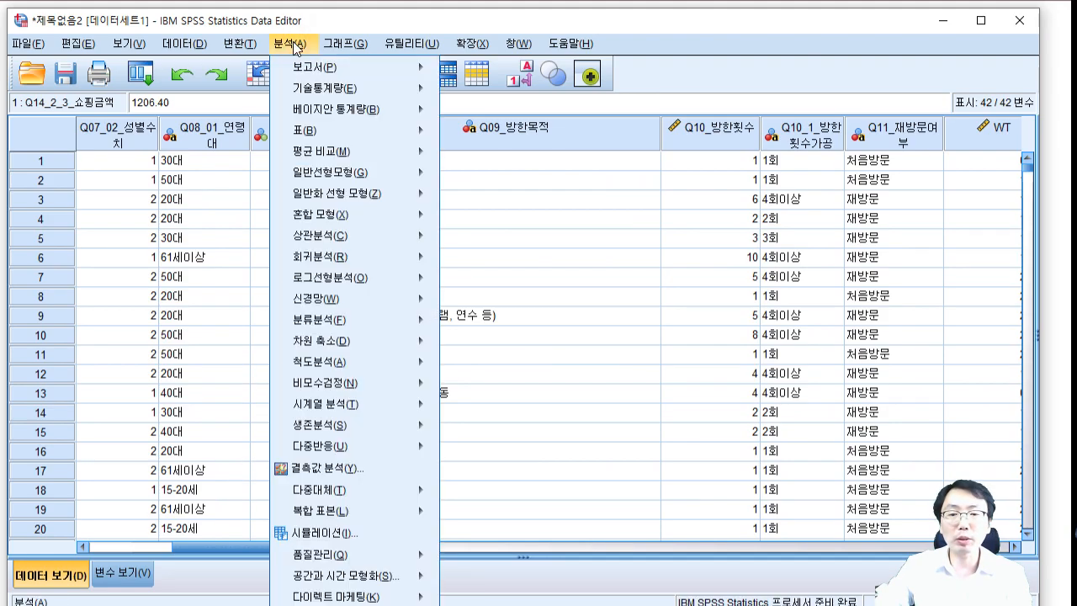
mouse_move(306, 92)
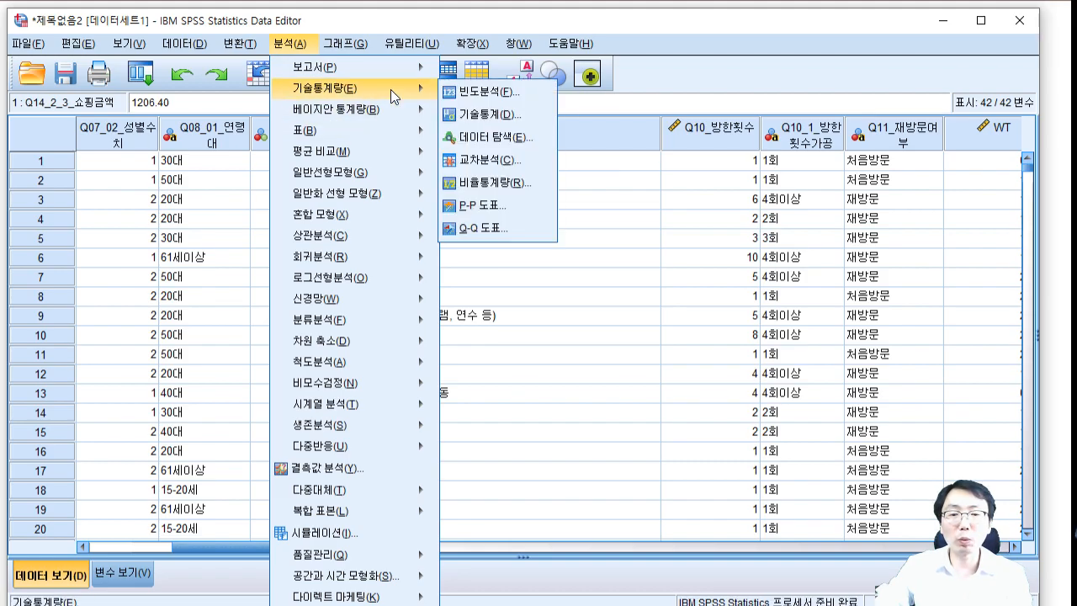
mouse_move(368, 148)
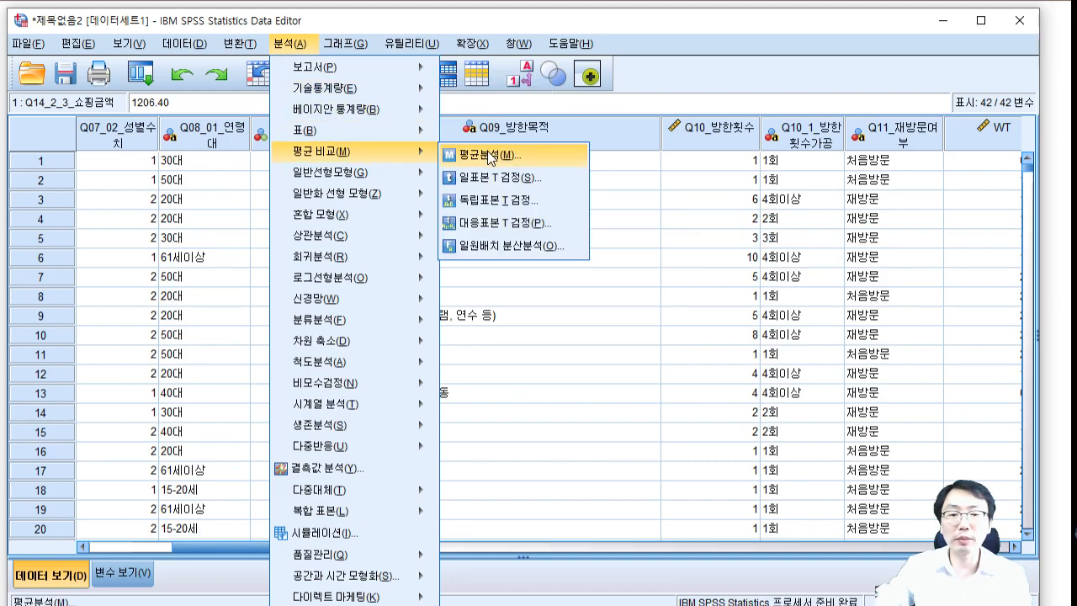
click(487, 201)
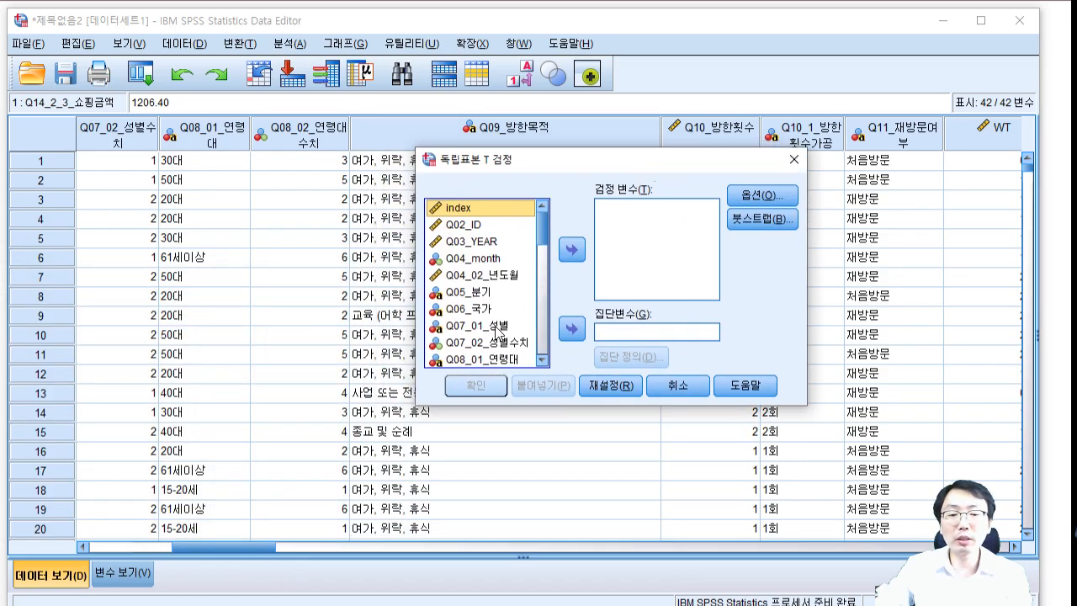
click(494, 342)
click(573, 329)
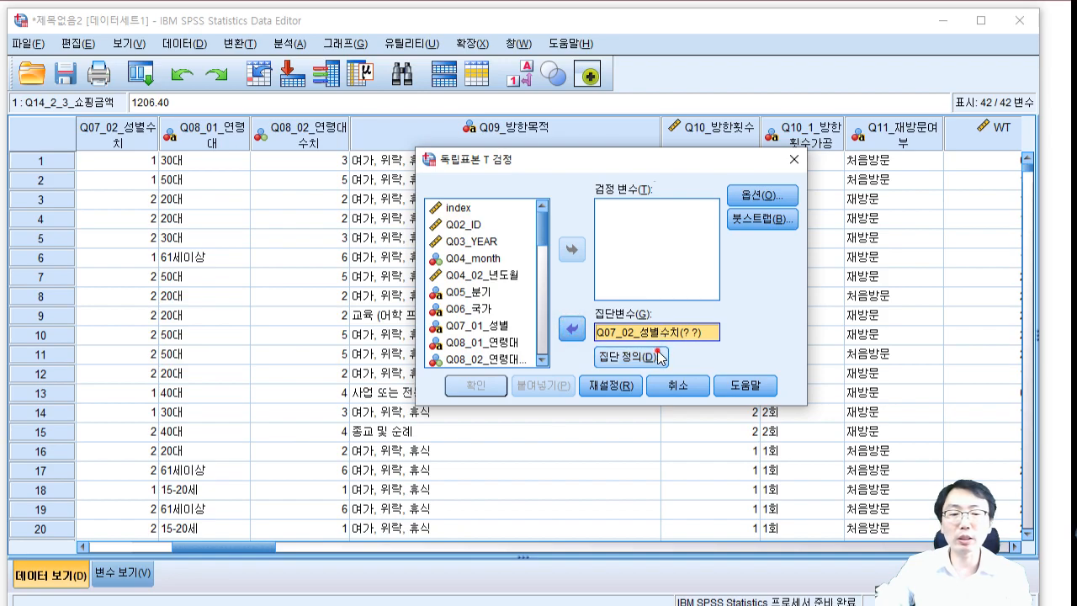
Step: Define the gender grouping variable's groups as values 1 and 2
drag(162, 602, 661, 298)
click(669, 353)
text(1)
click(671, 370)
text(2)
click(613, 437)
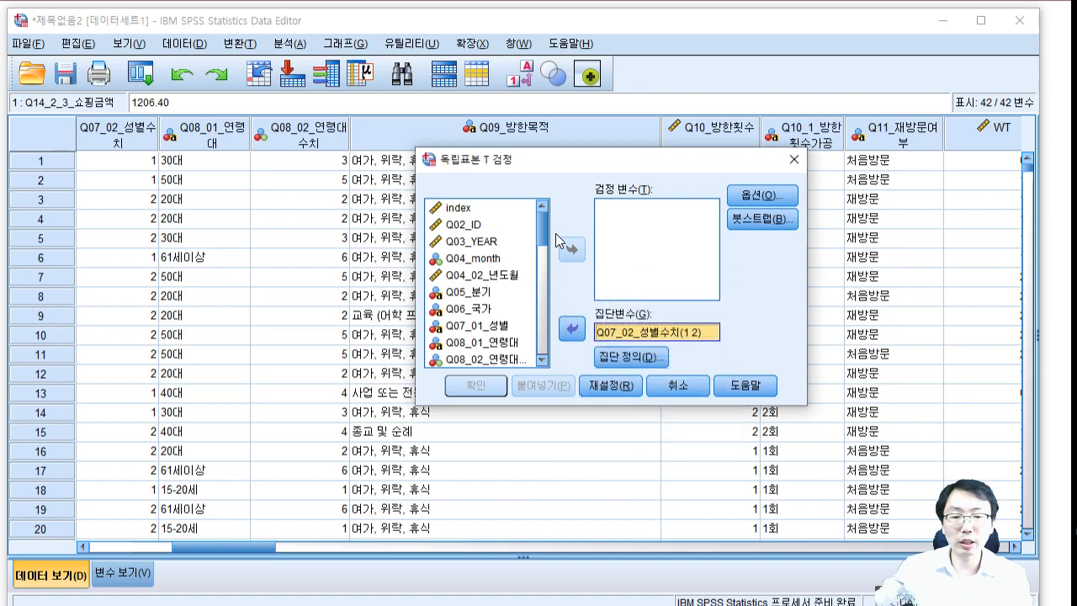
Step: Add Q19_숙박기간, Q14_1T_총액, Q14_2_3_쇼핑금액, Q30_1일총액 and Q15_전반만족 as test variables and run the T test
drag(545, 234, 548, 297)
click(506, 260)
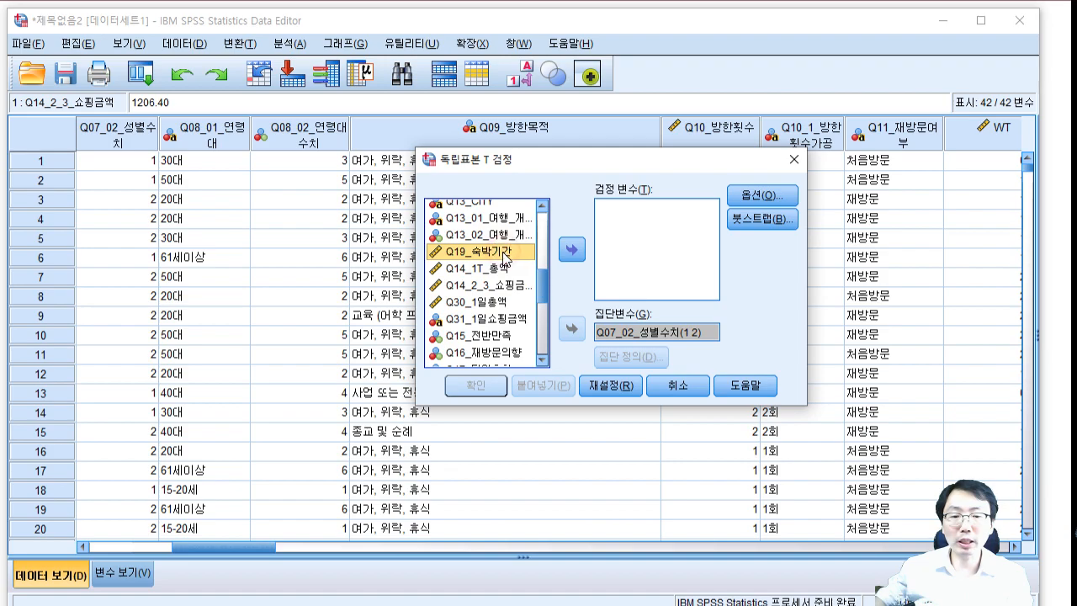
ctrl+click(505, 268)
ctrl+click(509, 285)
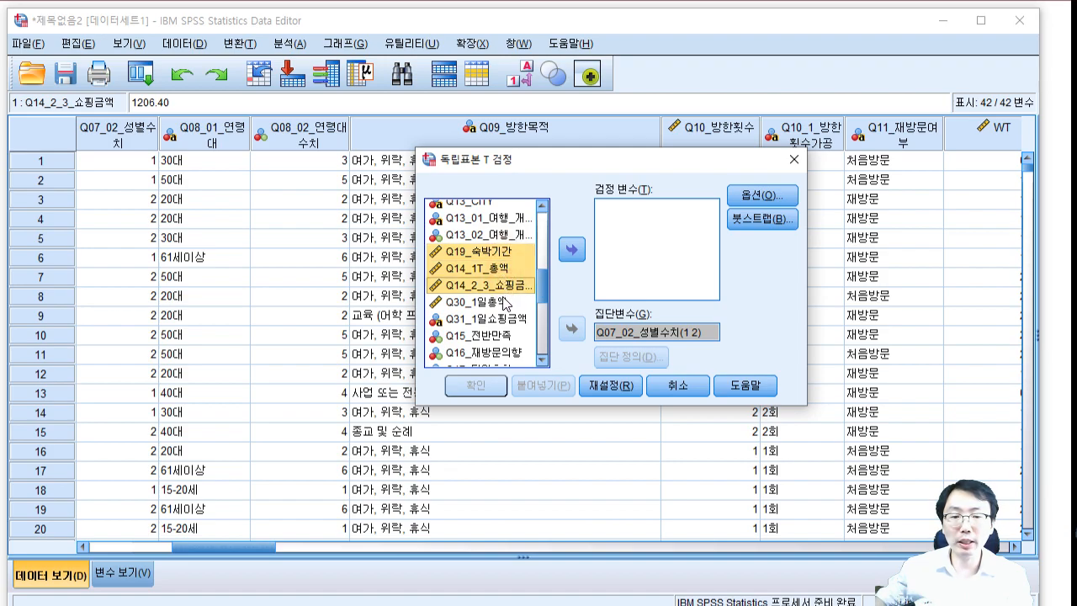
ctrl+click(516, 299)
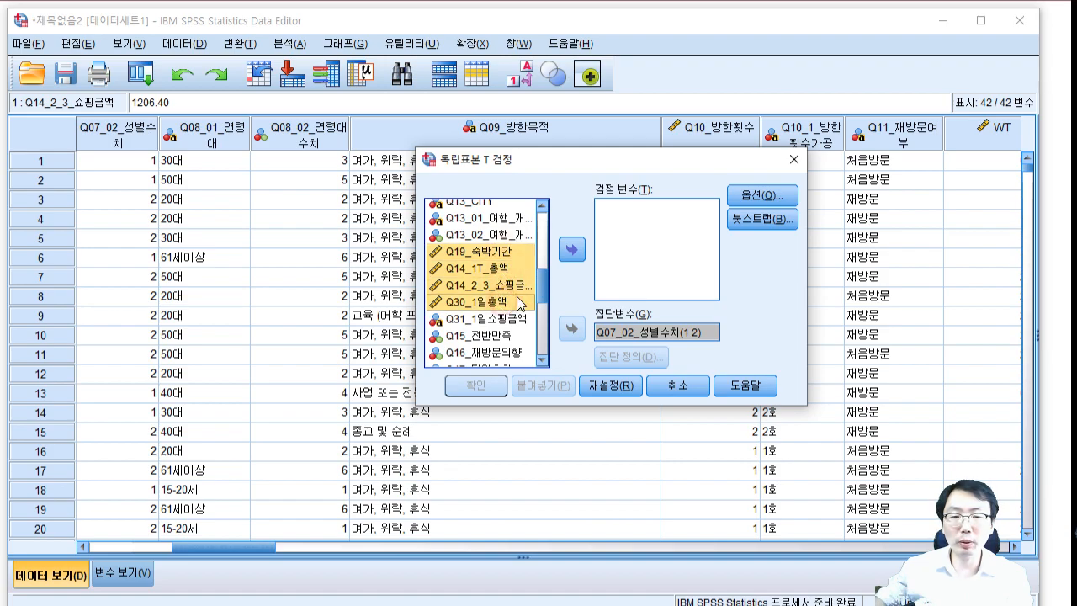
ctrl+click(505, 338)
click(572, 250)
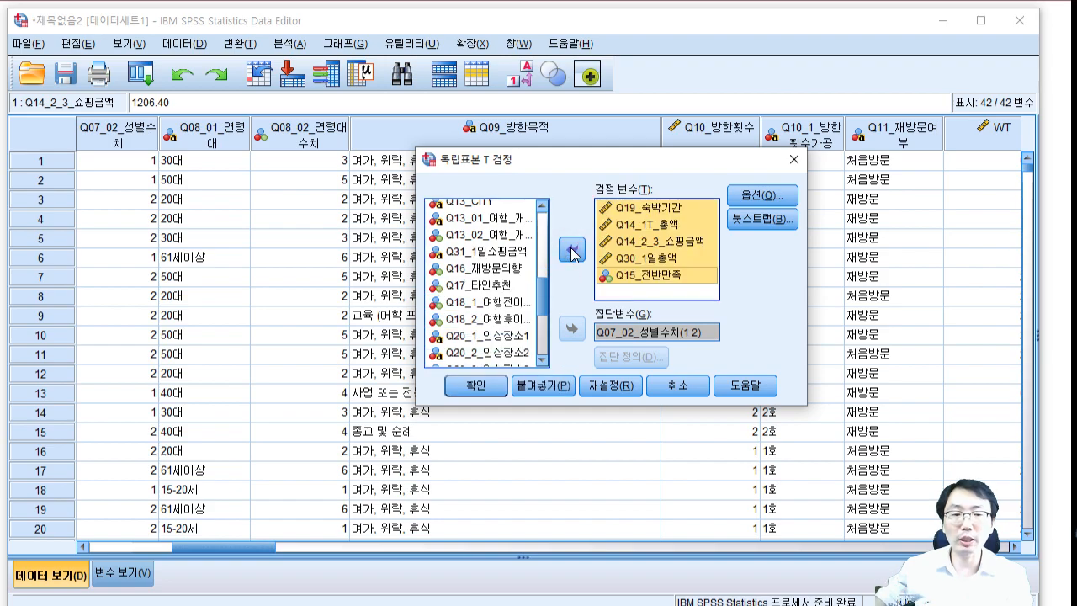
click(485, 389)
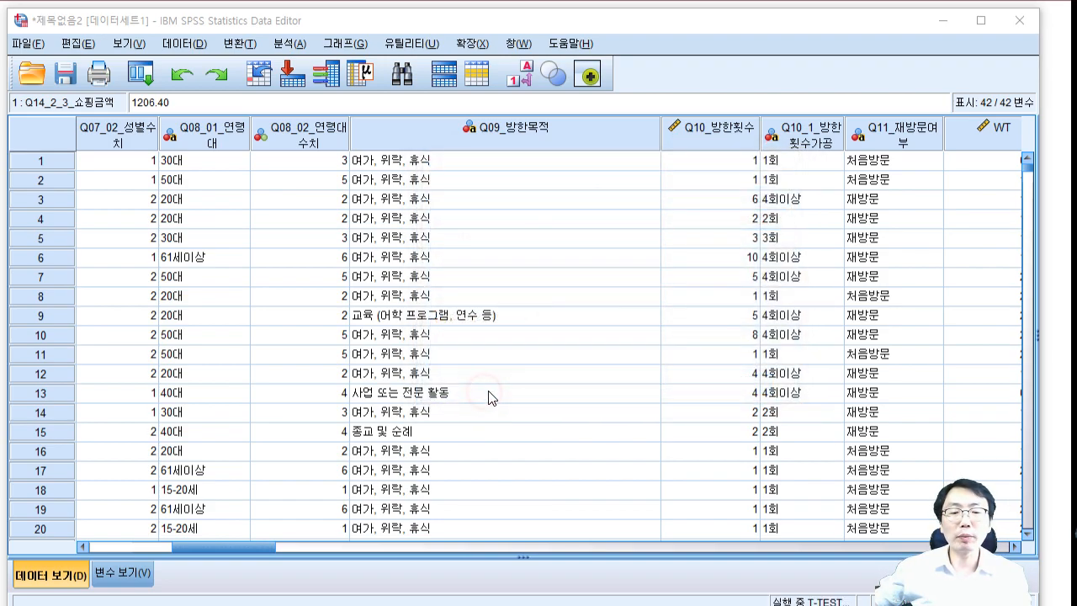
drag(1, 362, 806, 149)
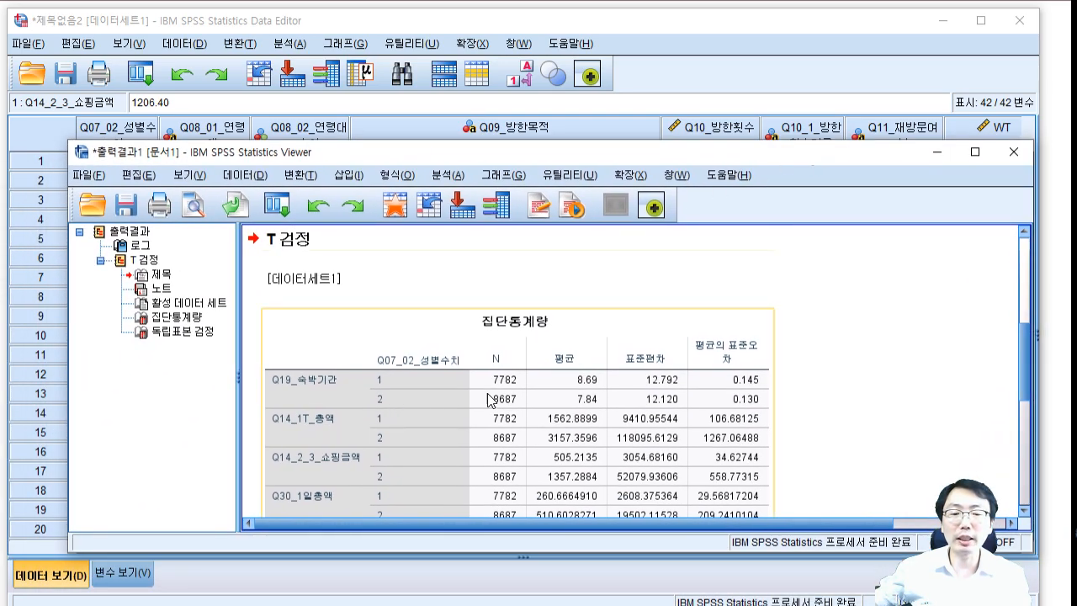
Step: Examine the T test output, comparing the group statistics with Levene's test and the two-tailed significance for each variable
scroll(522, 396, down, 3)
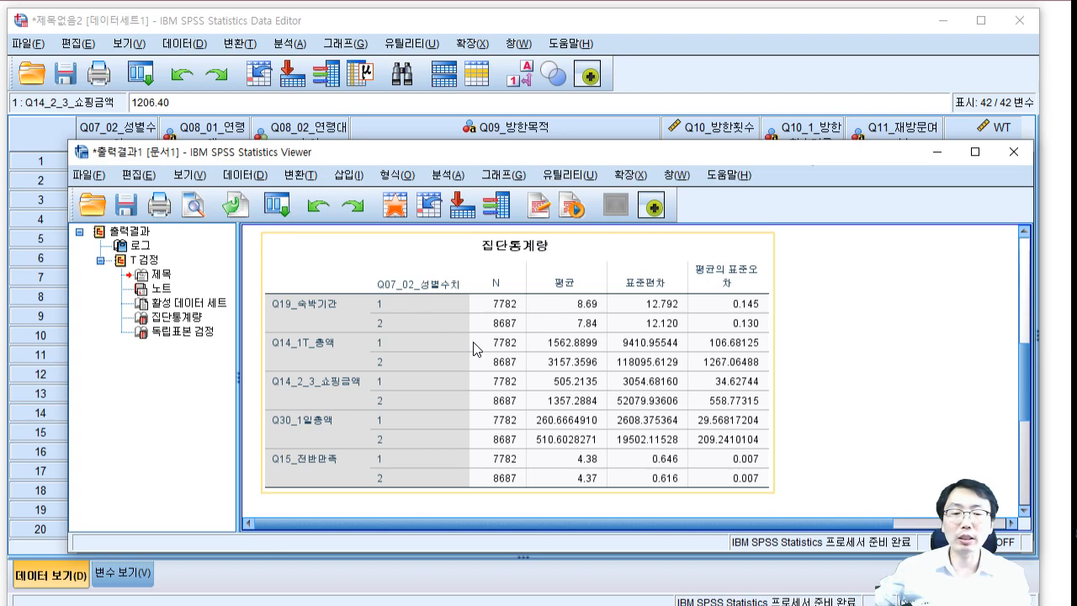
scroll(548, 353, down, 5)
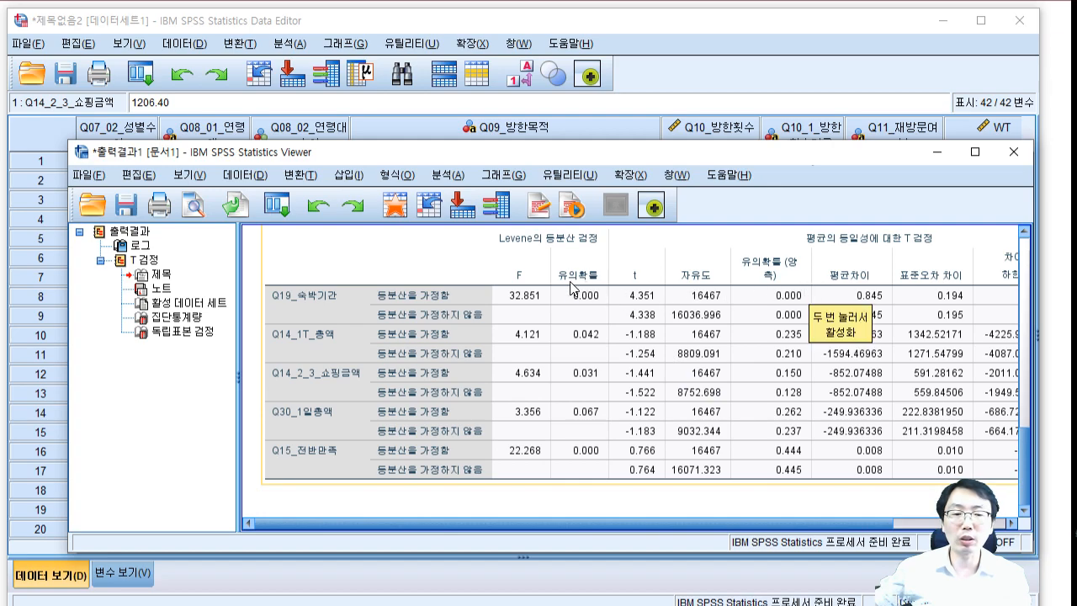
scroll(403, 374, up, 5)
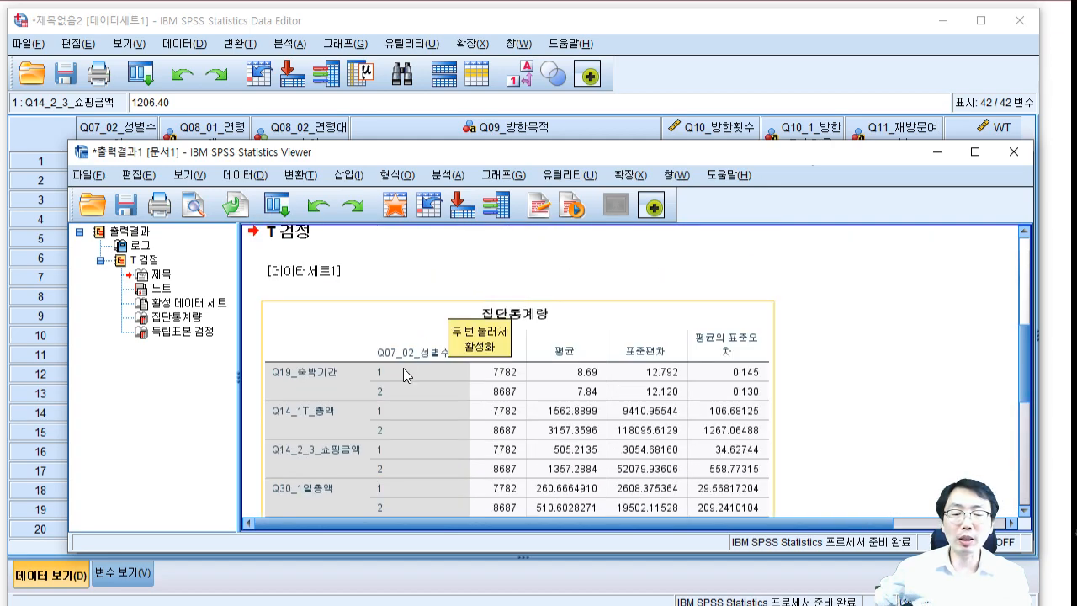
scroll(403, 366, down, 5)
scroll(334, 352, up, 3)
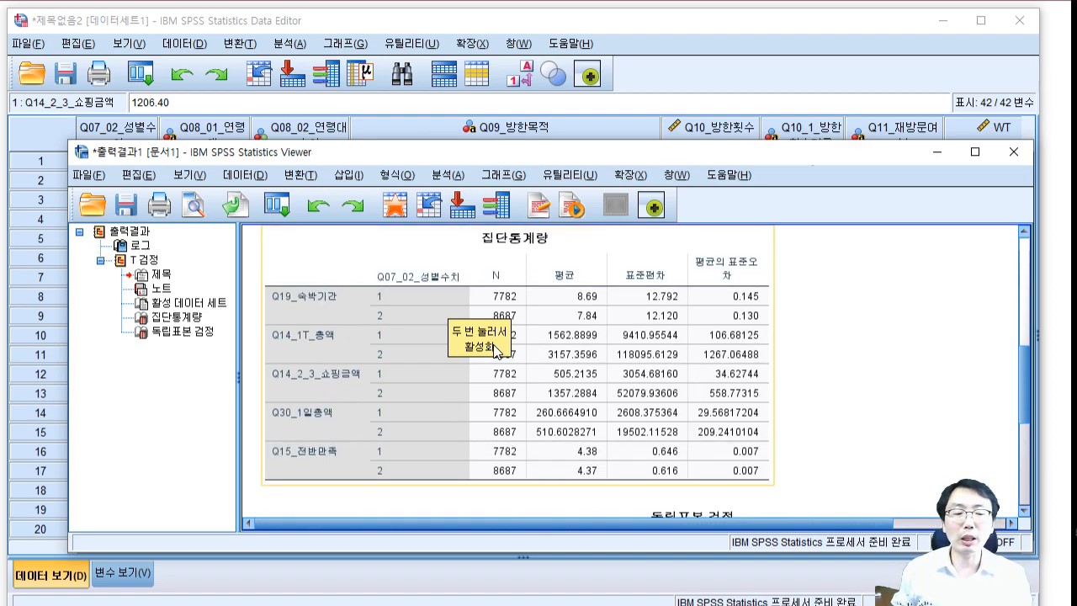
scroll(502, 308, down, 3)
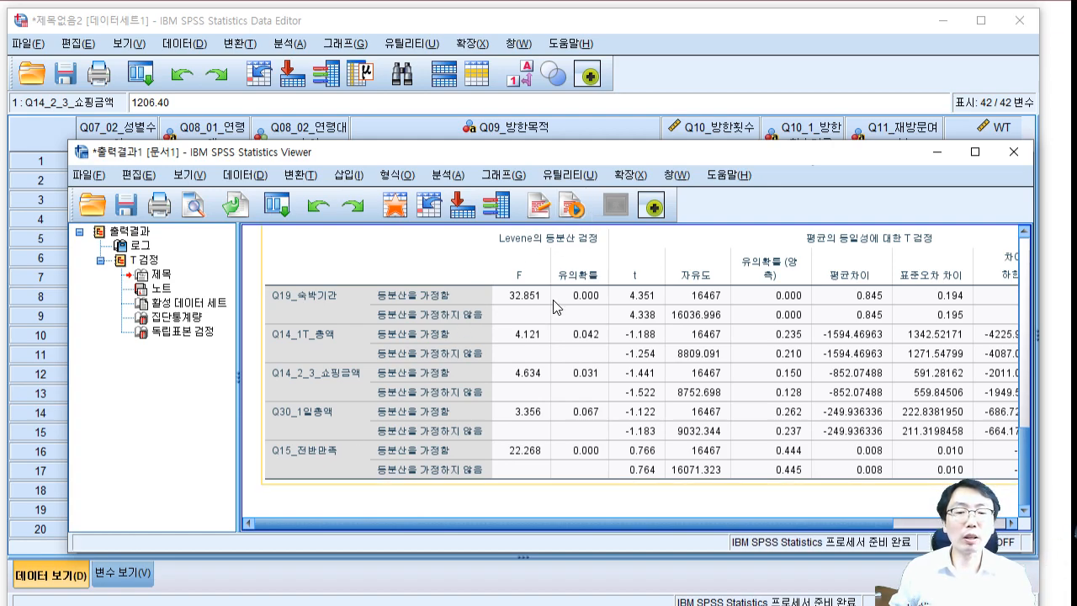
scroll(645, 338, up, 5)
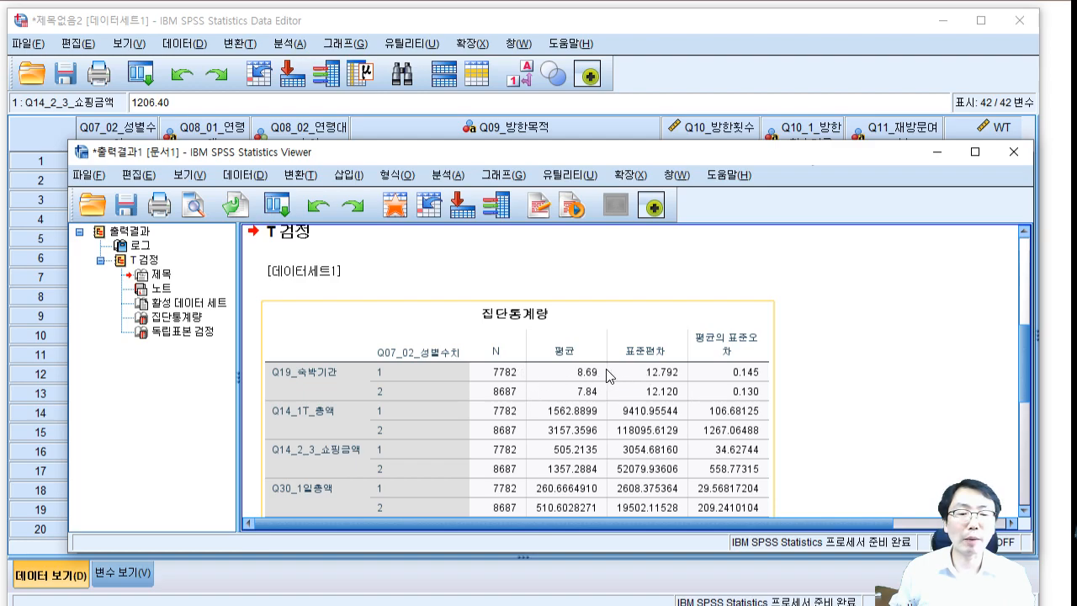
scroll(581, 395, down, 5)
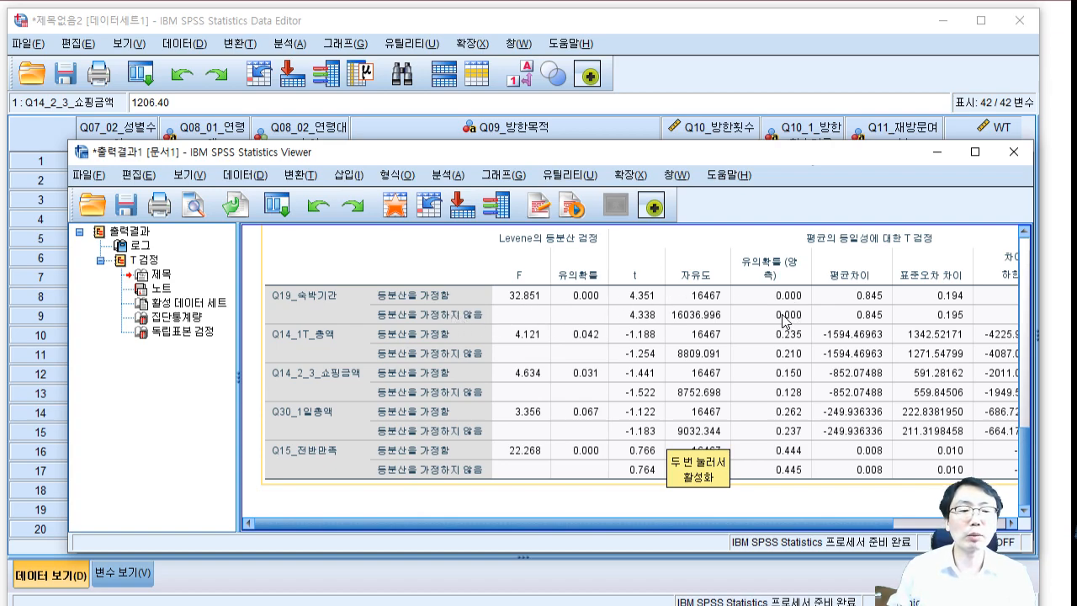
scroll(785, 321, up, 8)
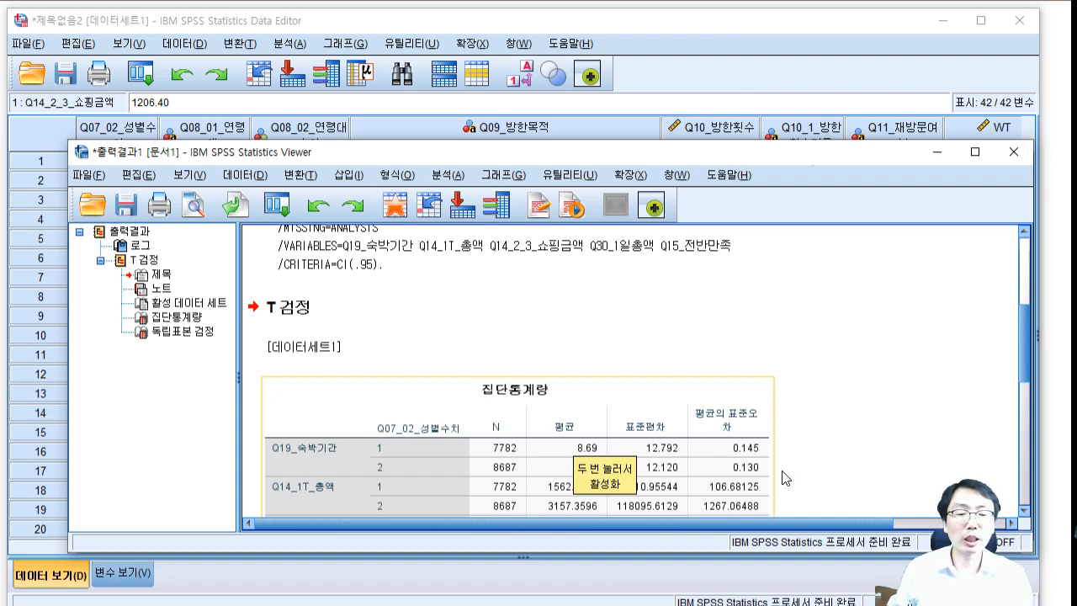
scroll(571, 421, down, 3)
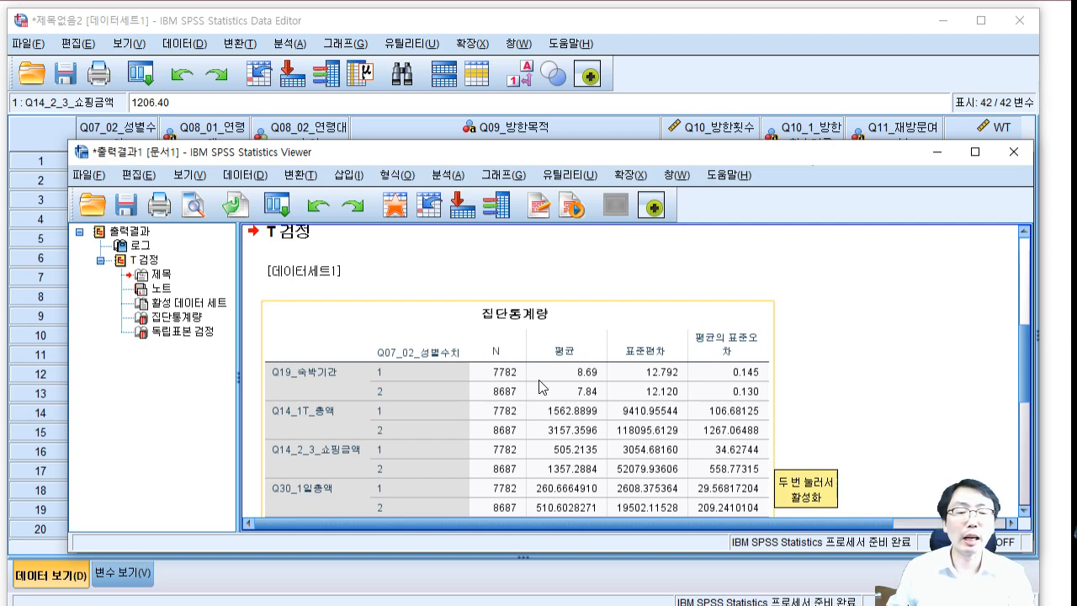
scroll(778, 386, down, 10)
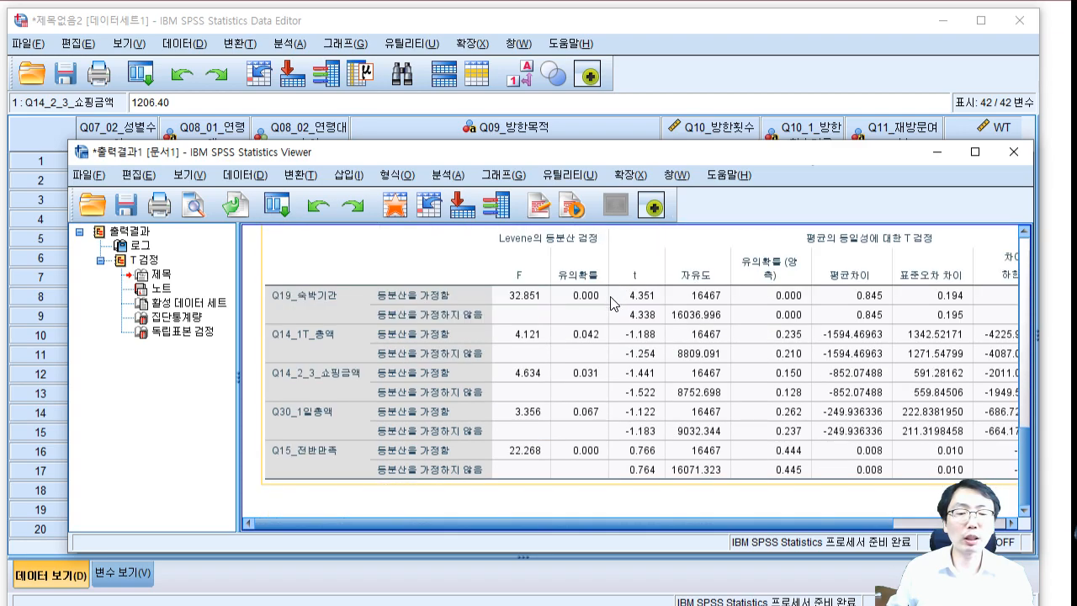
Step: Return to the Data Editor and select the Q05_분기 column to inspect the quarter categories
click(647, 20)
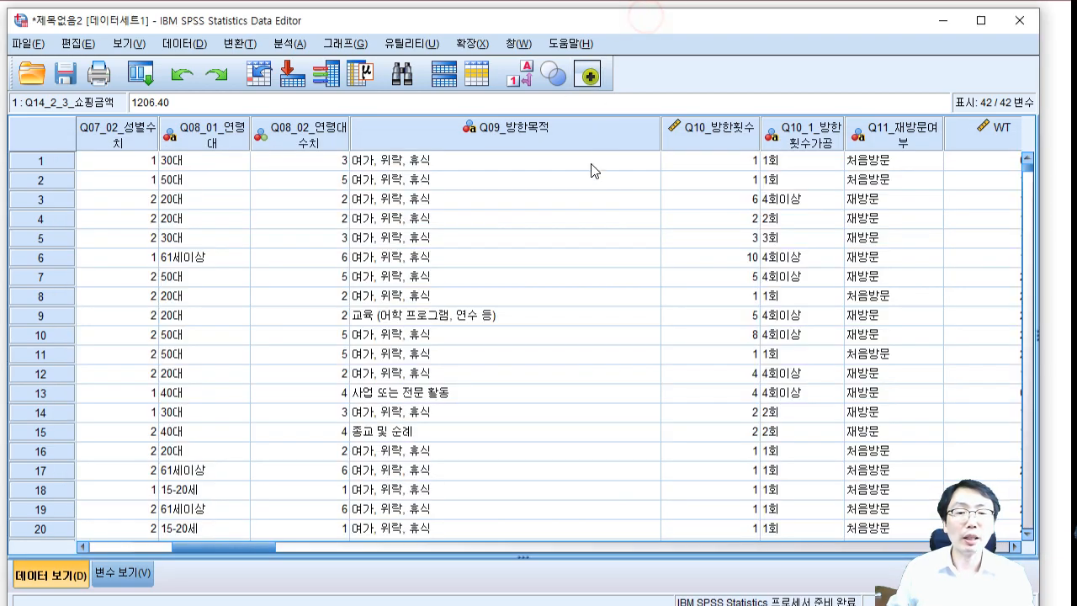
drag(270, 549, 189, 547)
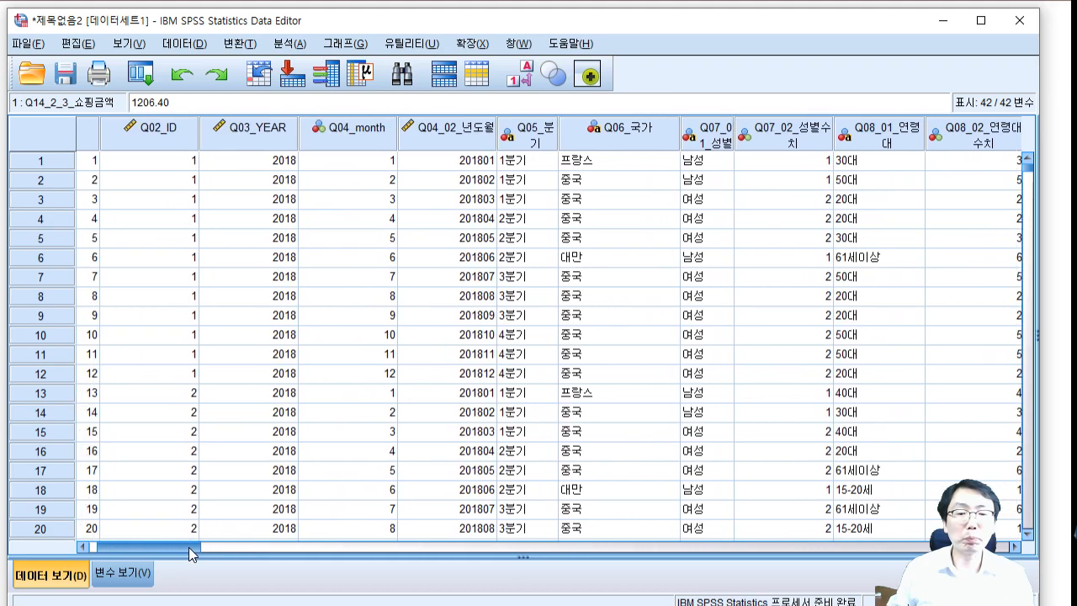
click(524, 135)
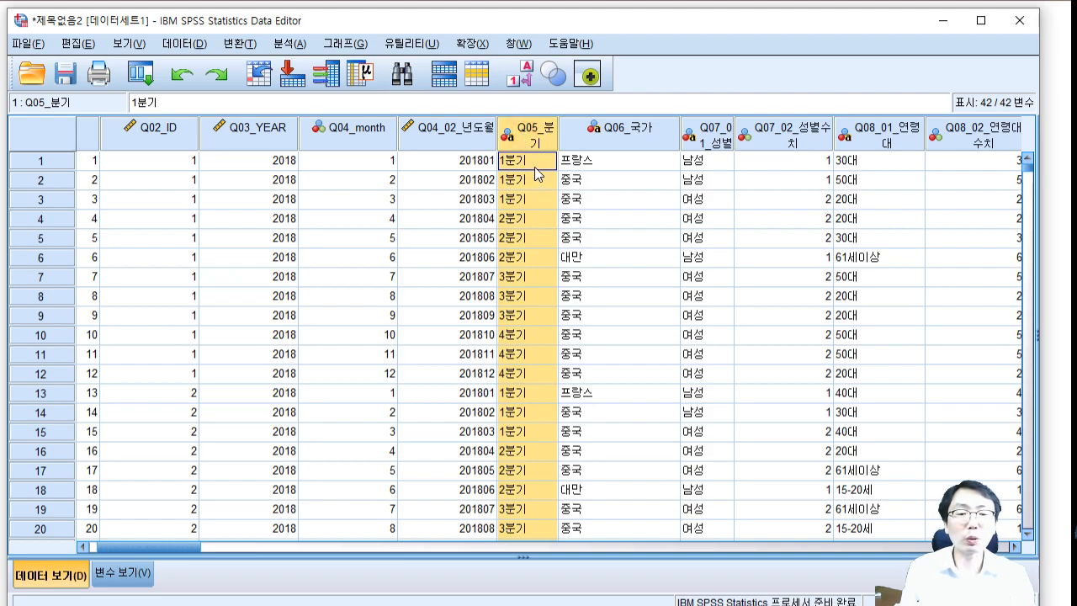
Step: Inspect the Q05_분기 and age group columns and the visit variables beyond them in the data, finishing on the Q05_분기 column
click(534, 167)
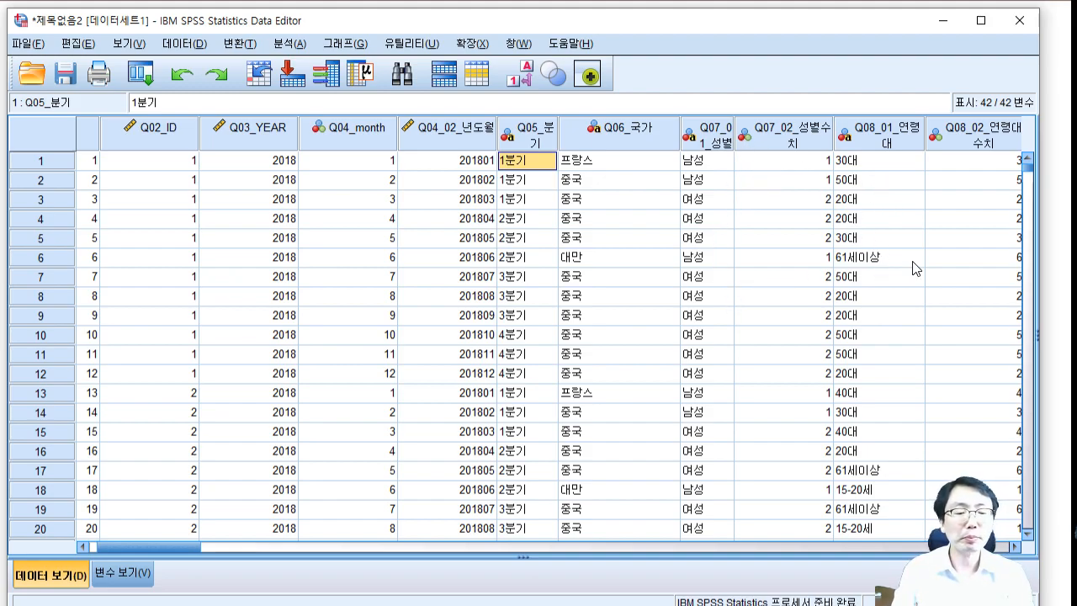
click(875, 200)
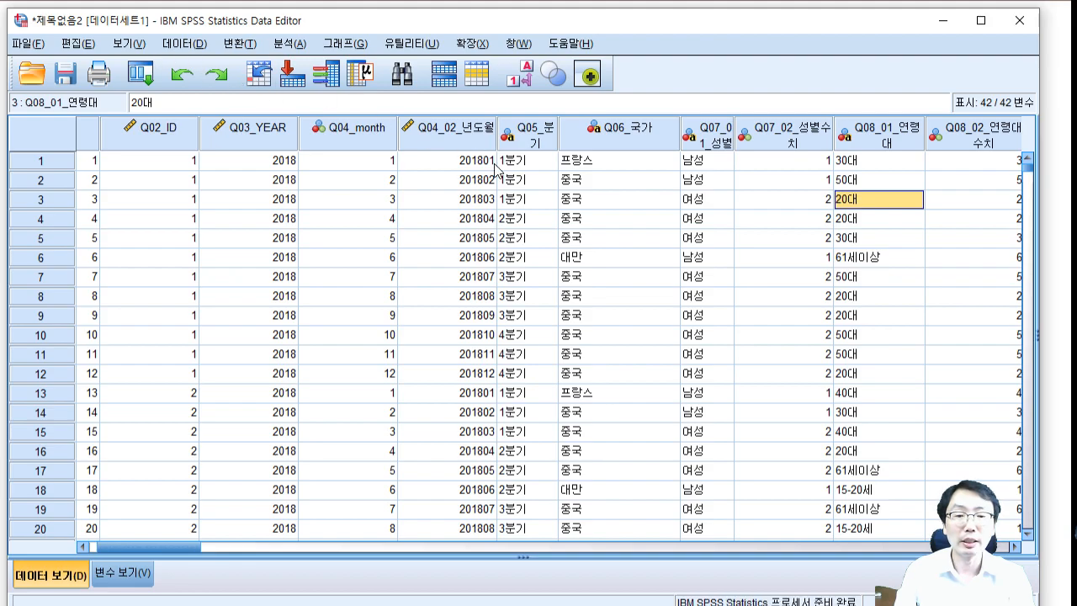
click(544, 149)
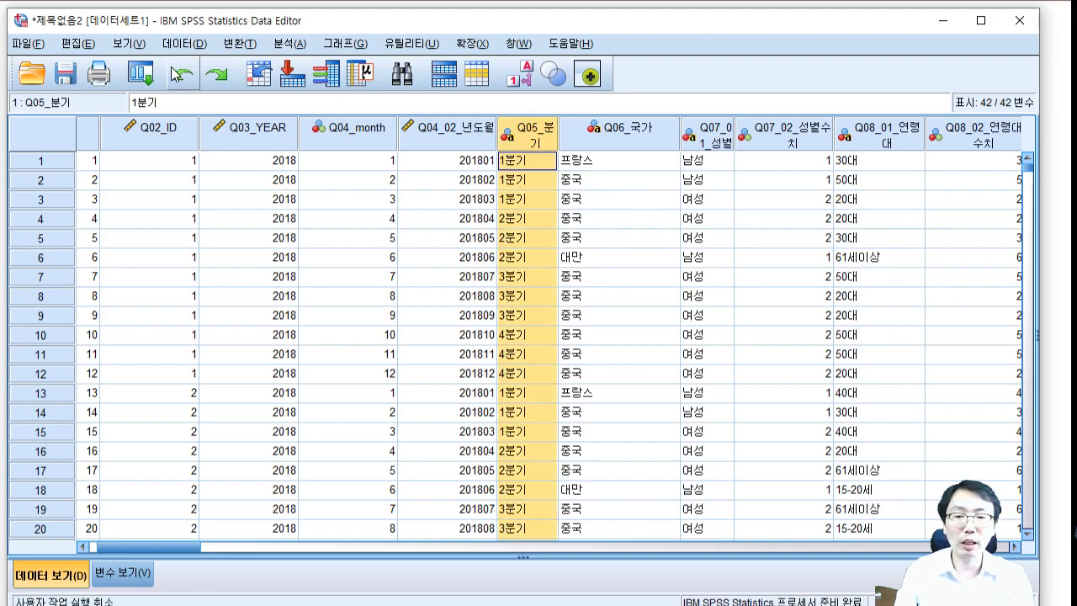
click(888, 136)
click(982, 135)
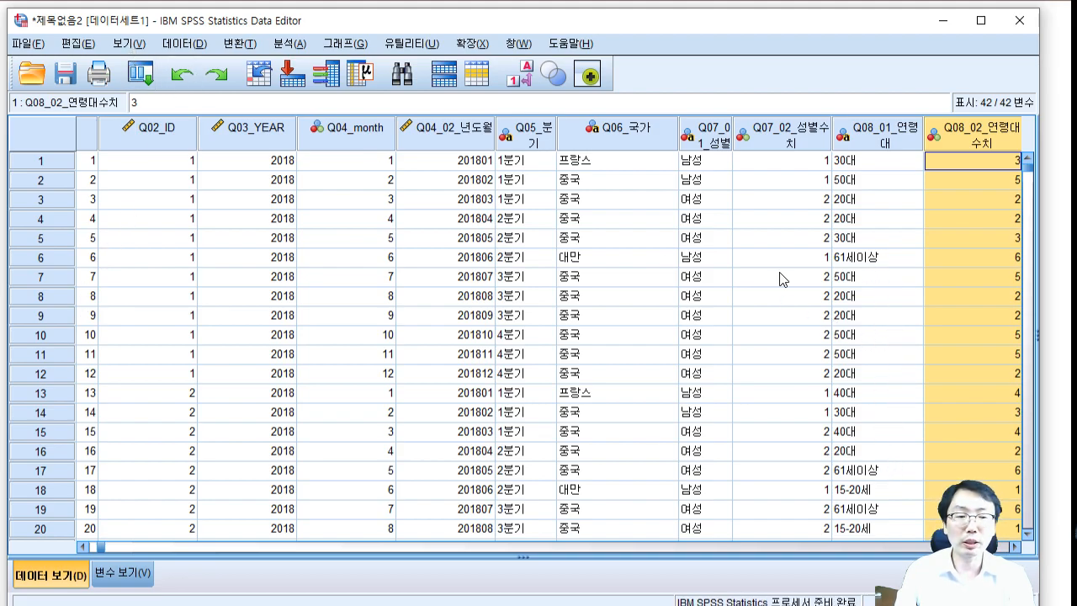
click(122, 47)
mouse_move(82, 45)
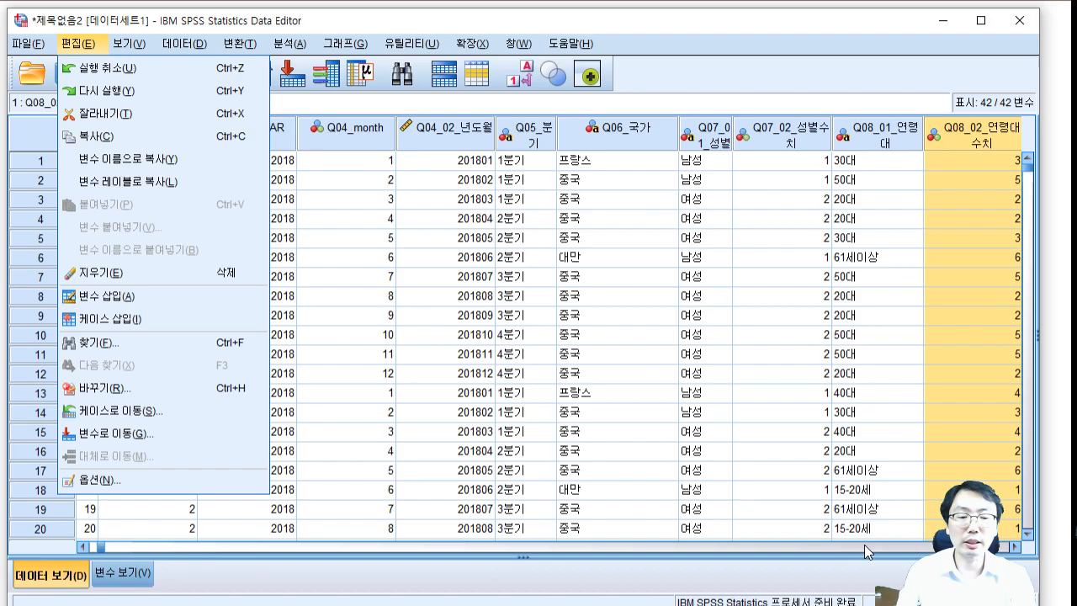
click(866, 545)
drag(293, 537, 341, 542)
click(562, 396)
scroll(420, 459, up, 2)
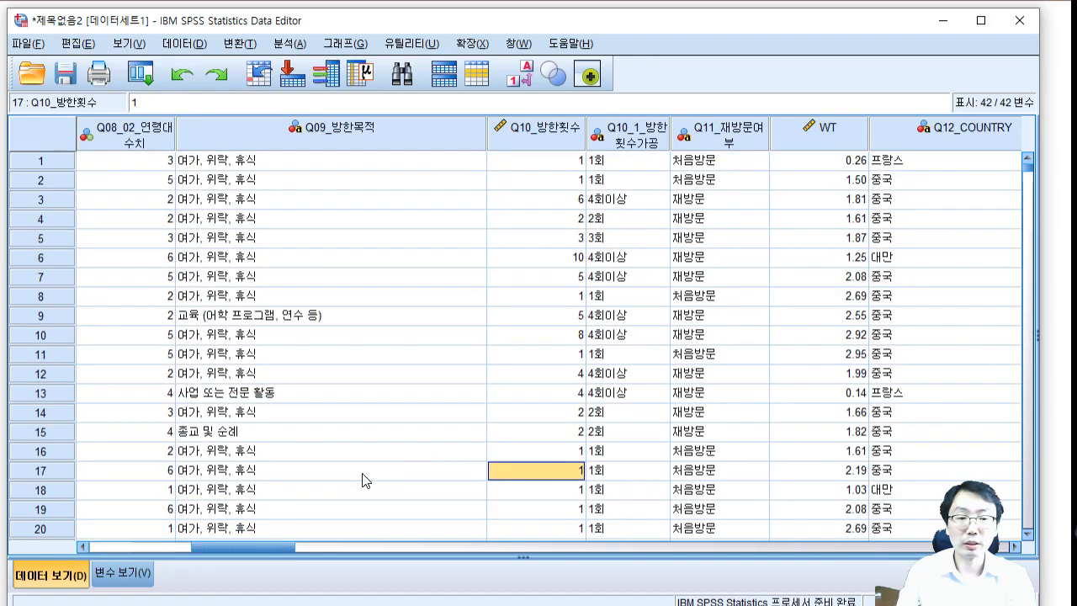
drag(284, 549, 162, 543)
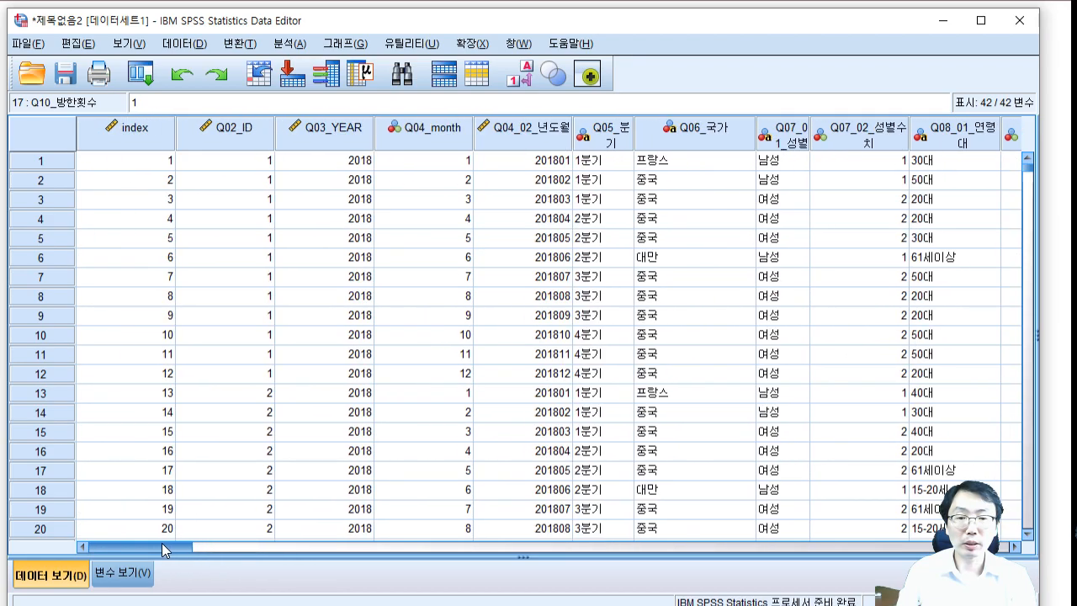
click(584, 148)
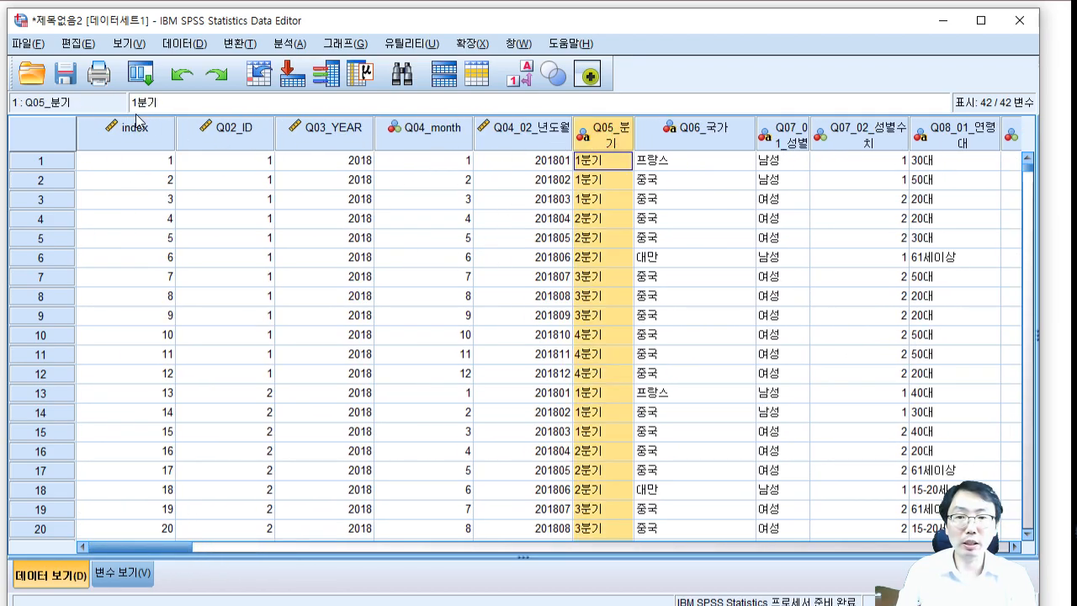
click(74, 46)
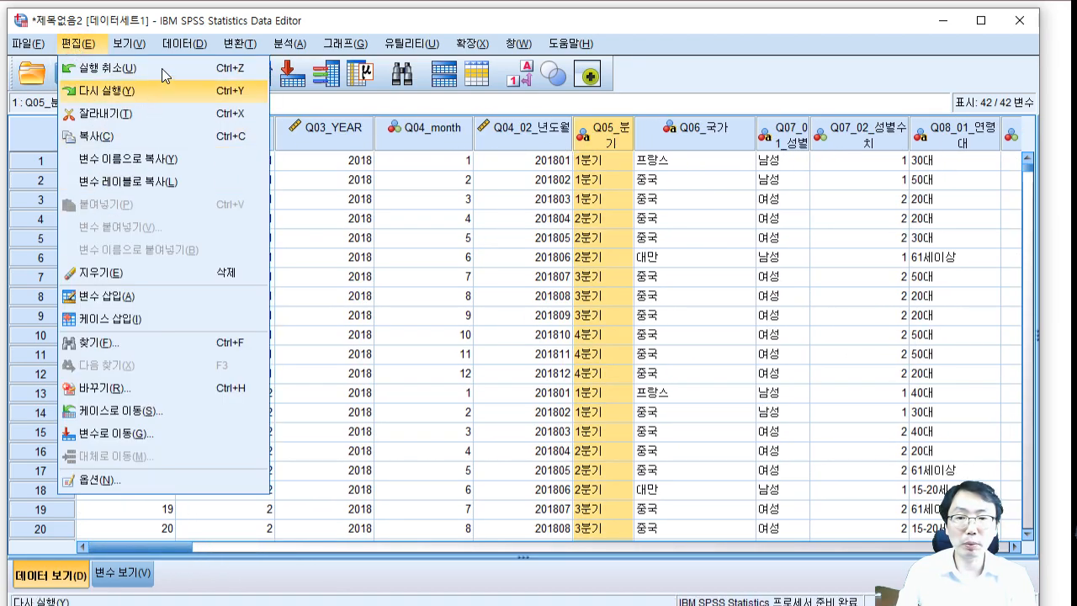
mouse_move(135, 47)
mouse_move(185, 44)
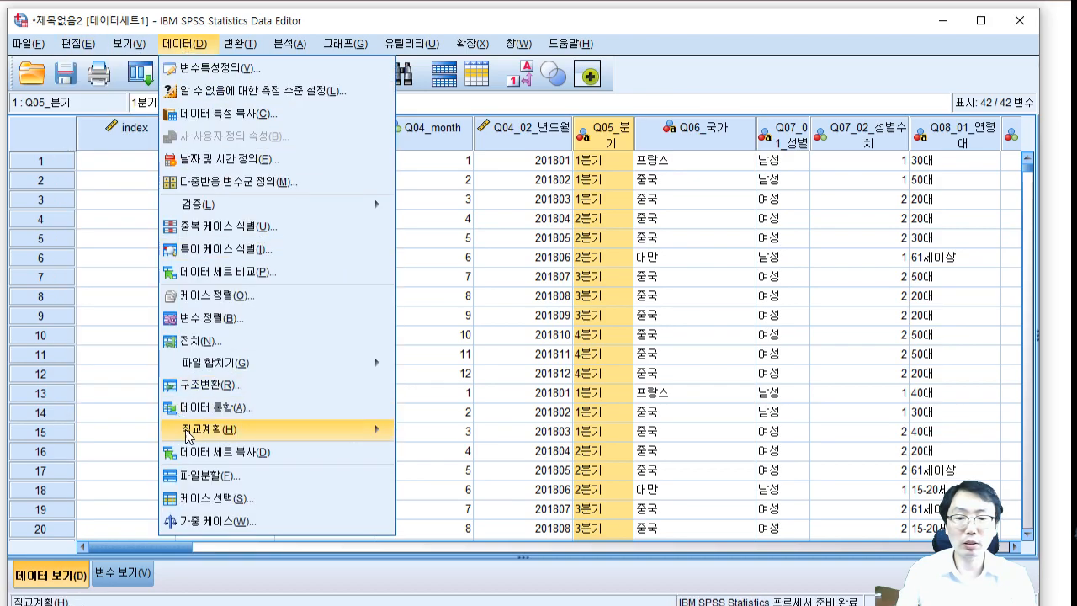
click(205, 502)
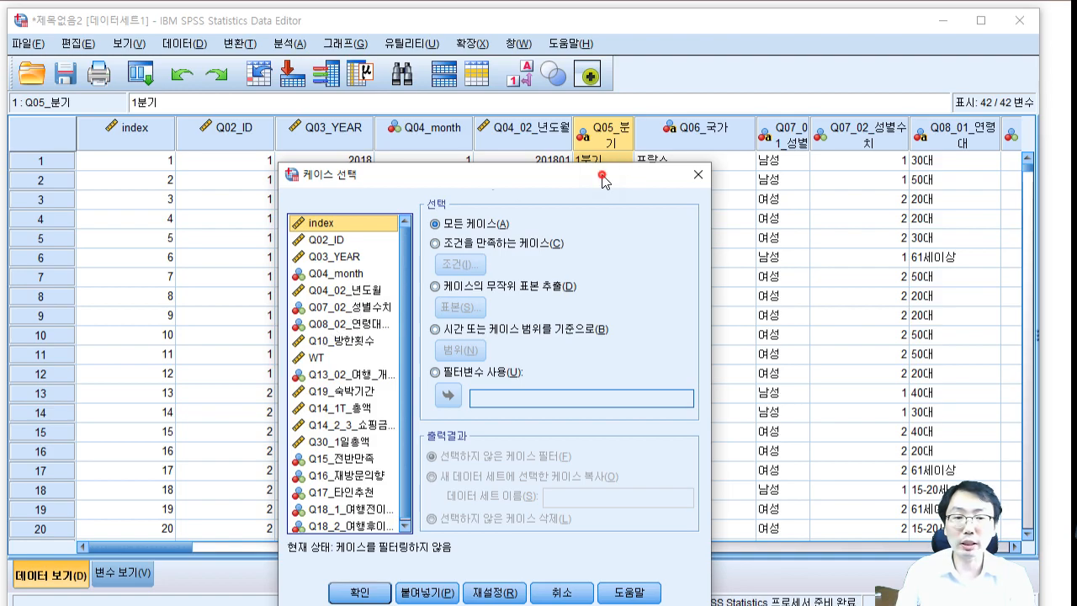
drag(599, 172, 769, 179)
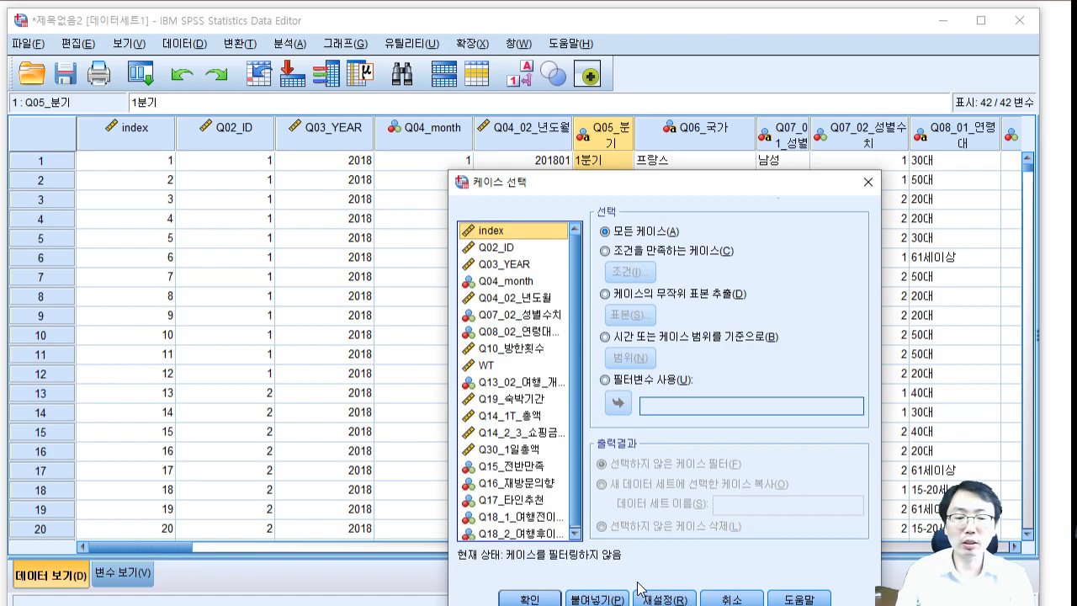
click(731, 599)
Step: Split the file by Q05_분기, showing separate output for each group and sorting cases by the grouping variable
click(172, 43)
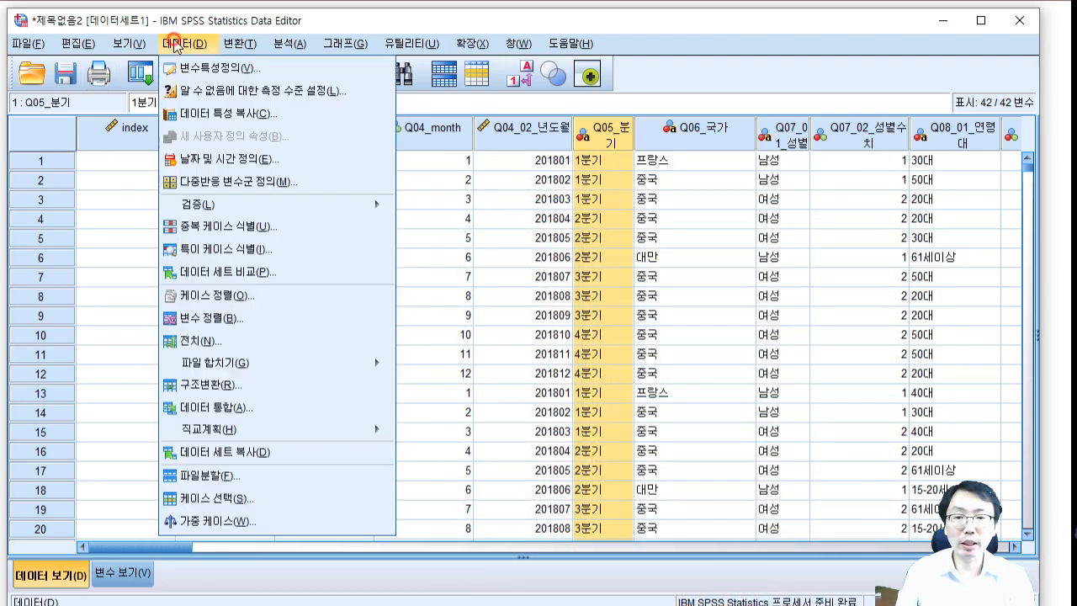
click(200, 477)
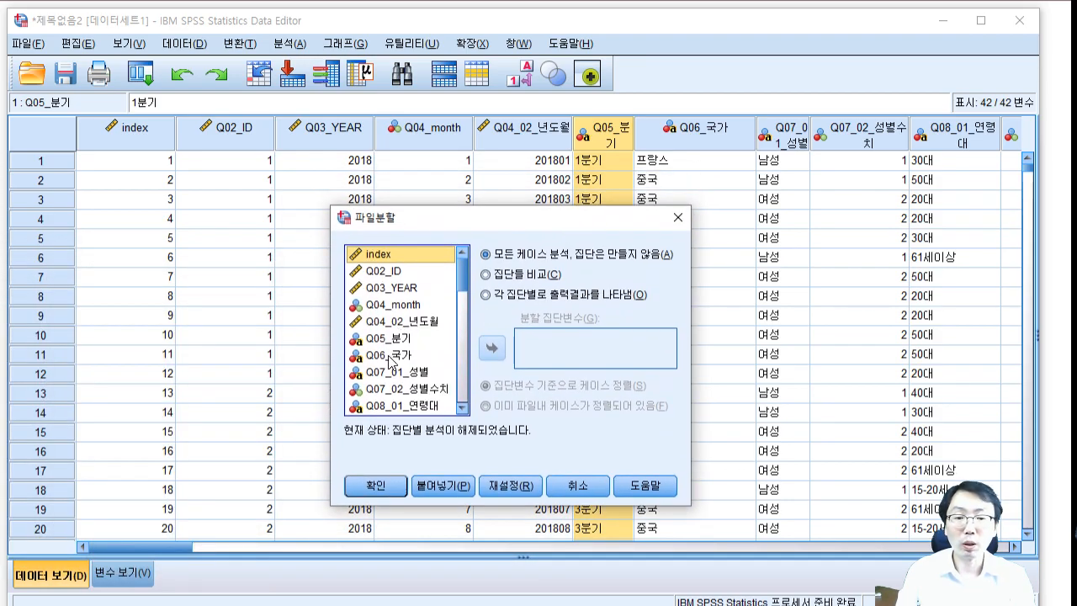
click(391, 340)
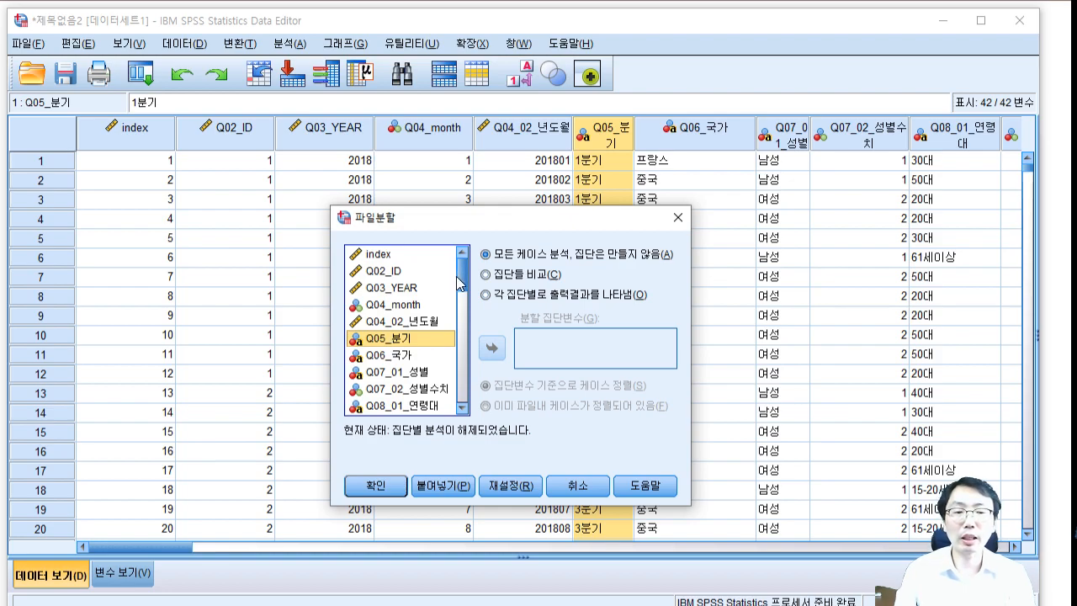
click(487, 294)
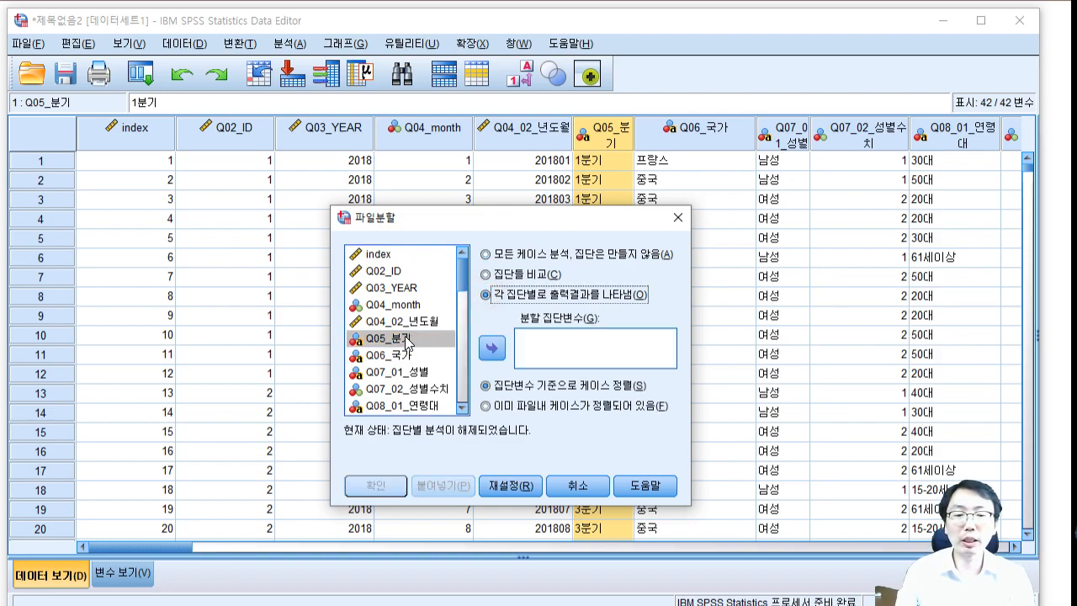
click(492, 348)
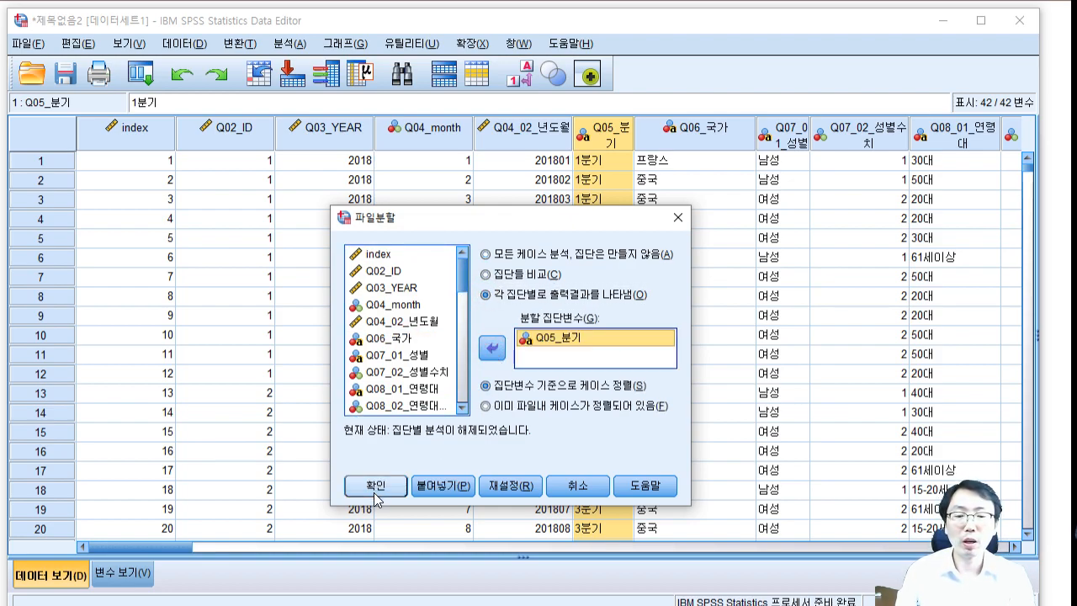
click(376, 486)
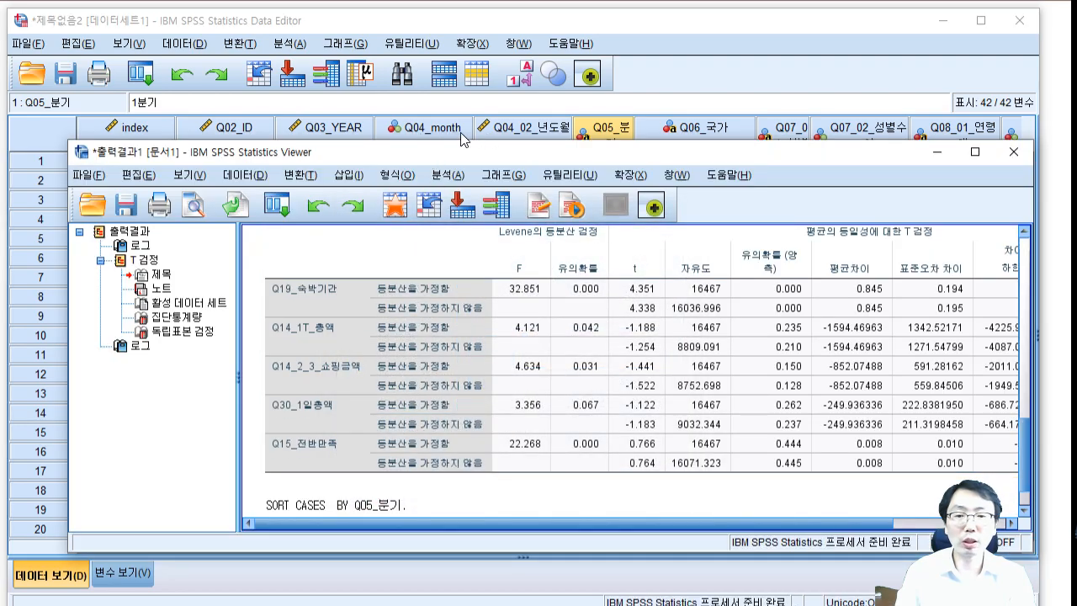
Step: Move the output window out of the way and check how the cases are ordered in the Q05_분기 column
click(437, 174)
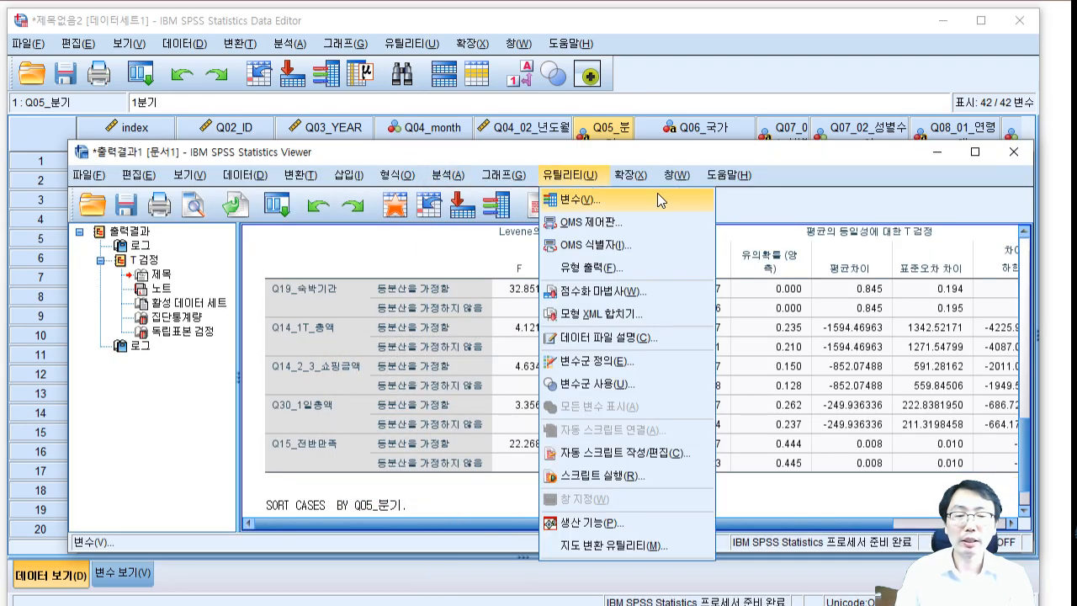
click(730, 184)
drag(621, 159, 622, 329)
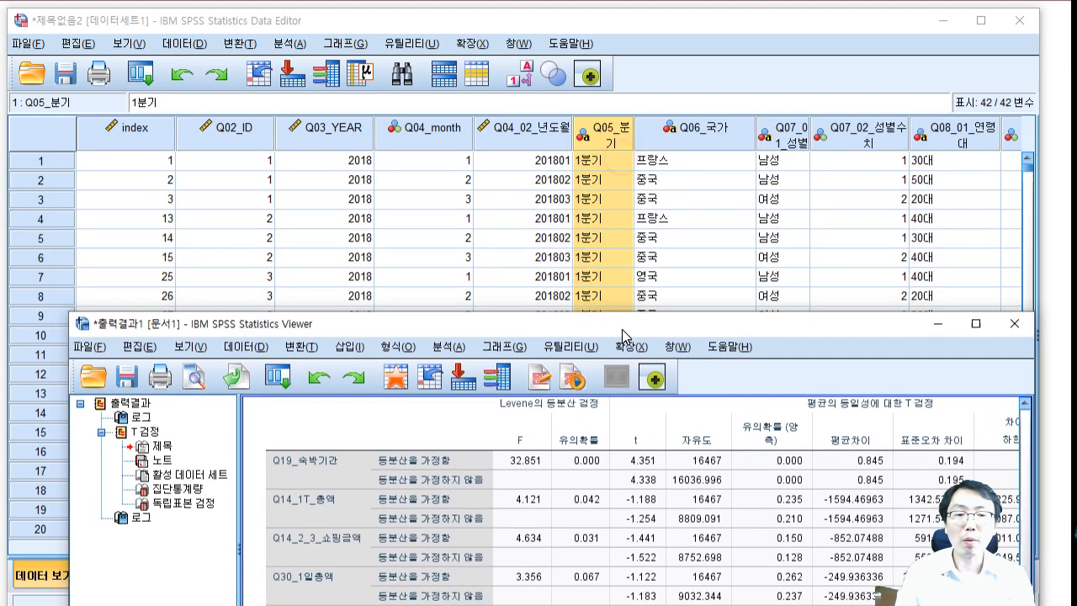
click(606, 133)
click(547, 605)
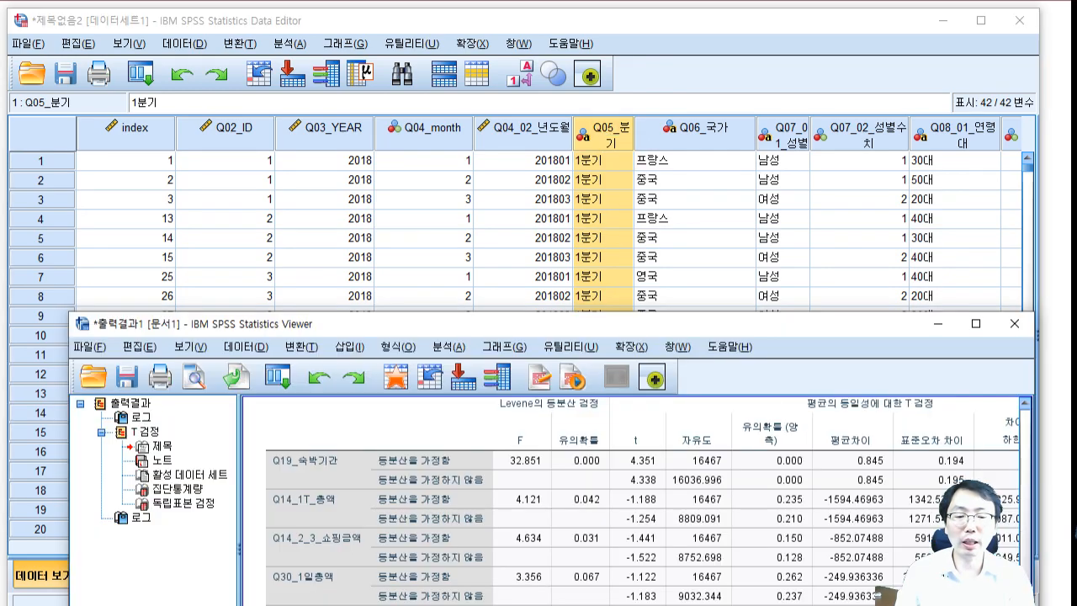
Step: Close the existing T test output document without saving it
drag(526, 330, 518, 144)
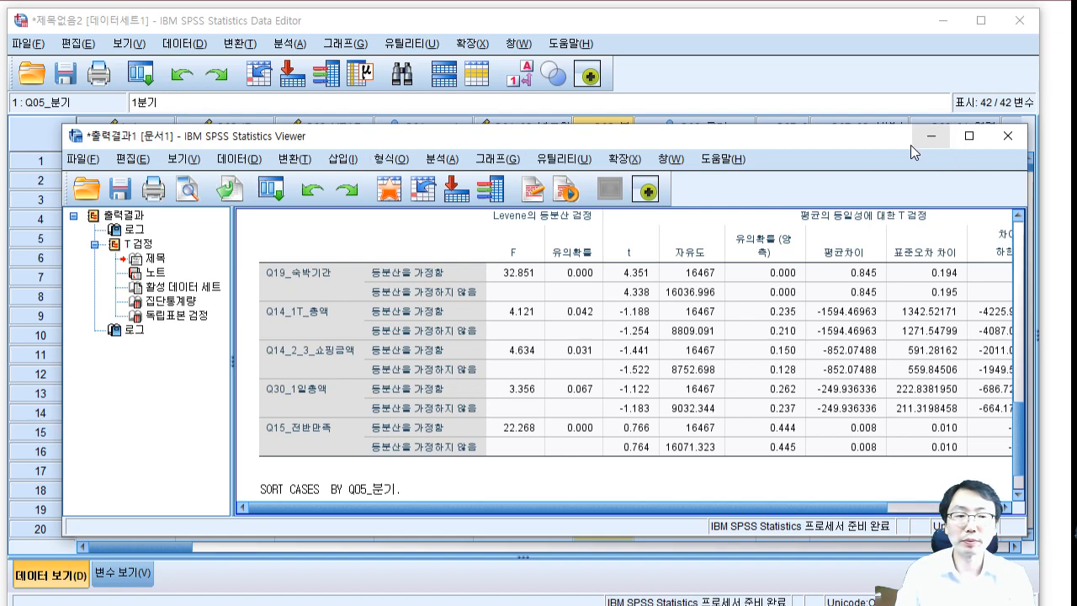
drag(902, 142, 867, 141)
click(972, 137)
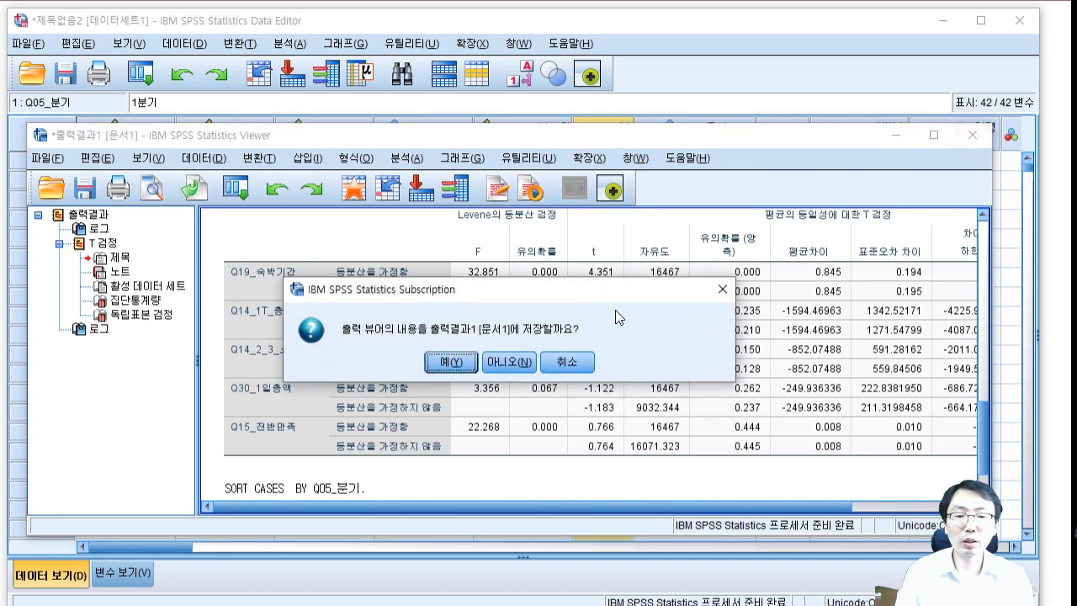
click(507, 362)
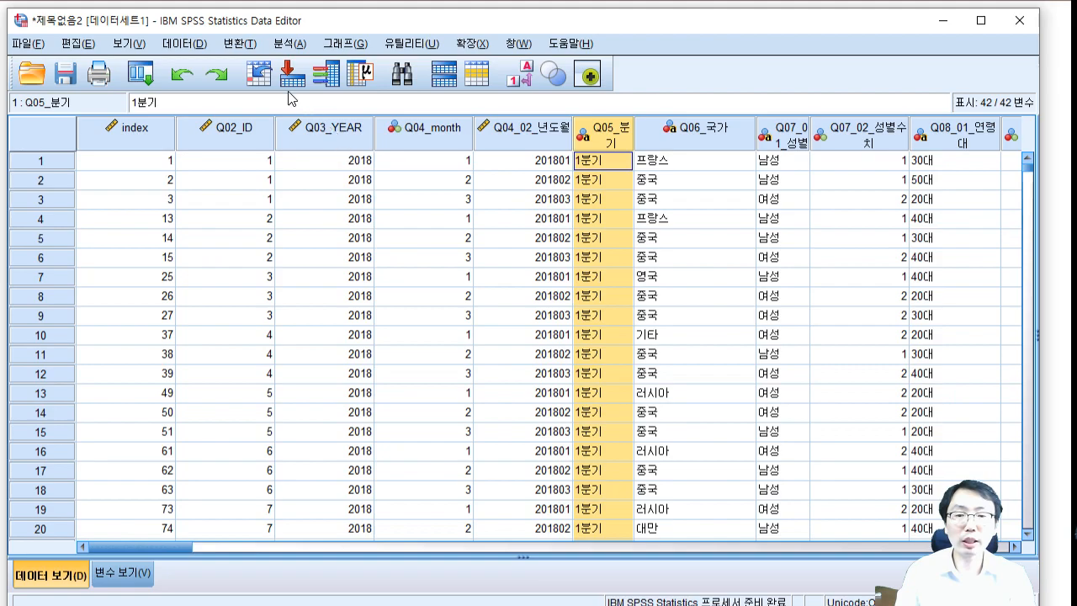
Step: Rerun the independent-samples T test on the split file, keeping the same test variables and gender grouping
click(287, 45)
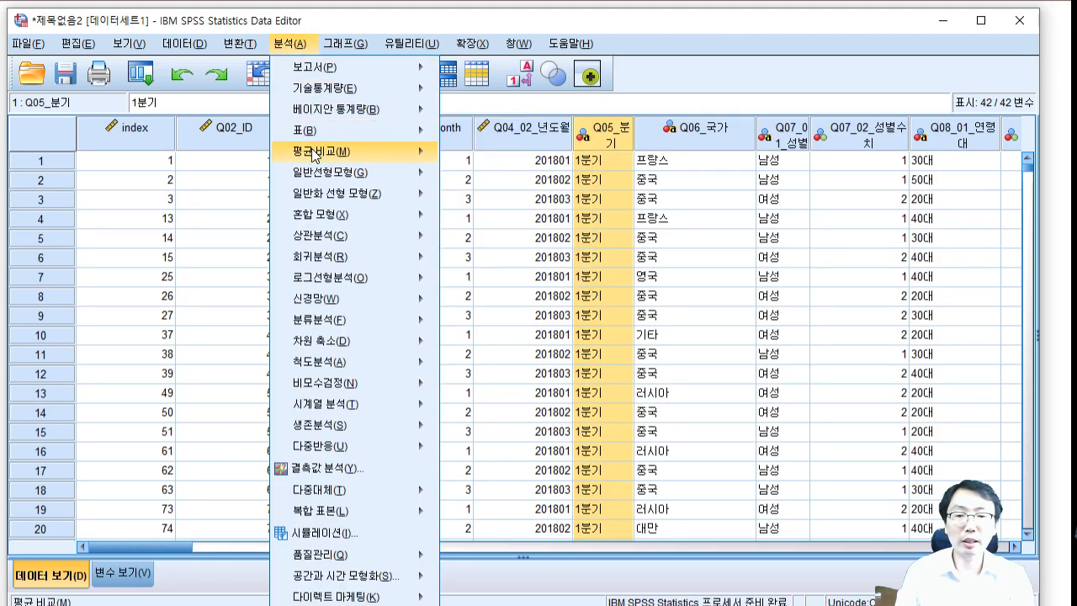
mouse_move(314, 154)
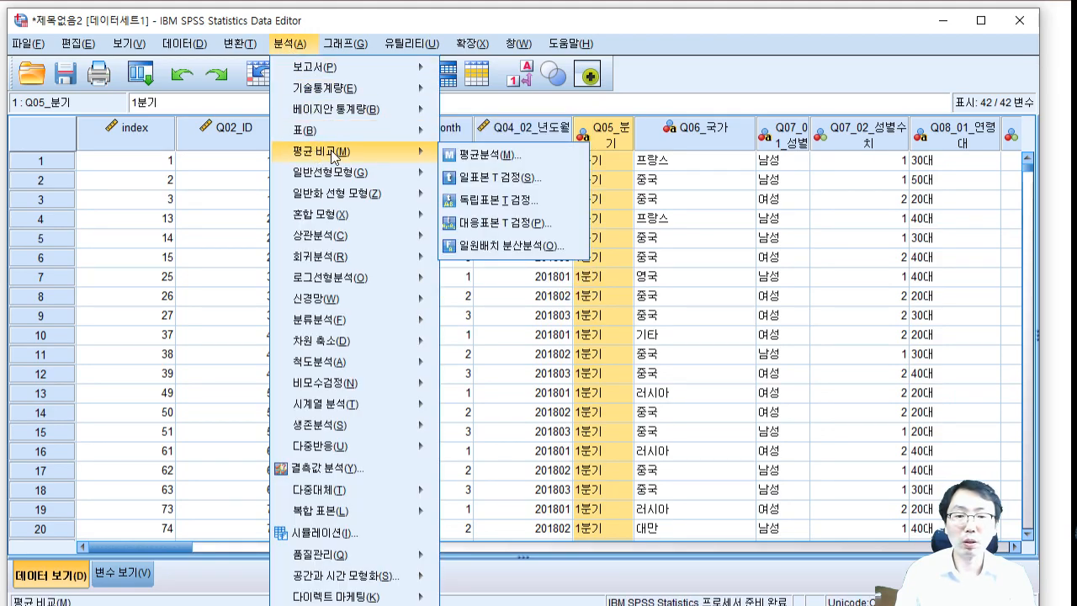
click(486, 200)
click(492, 388)
drag(0, 323, 647, 133)
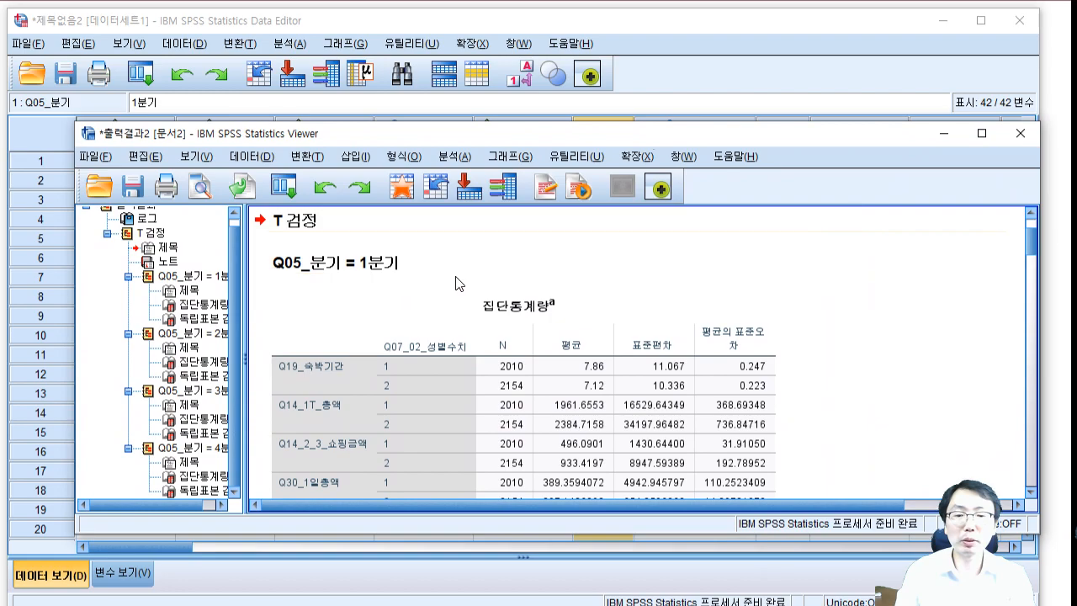
Step: Compare the new output with the Q05_분기 column in the data, and return to the output document
drag(521, 140, 516, 361)
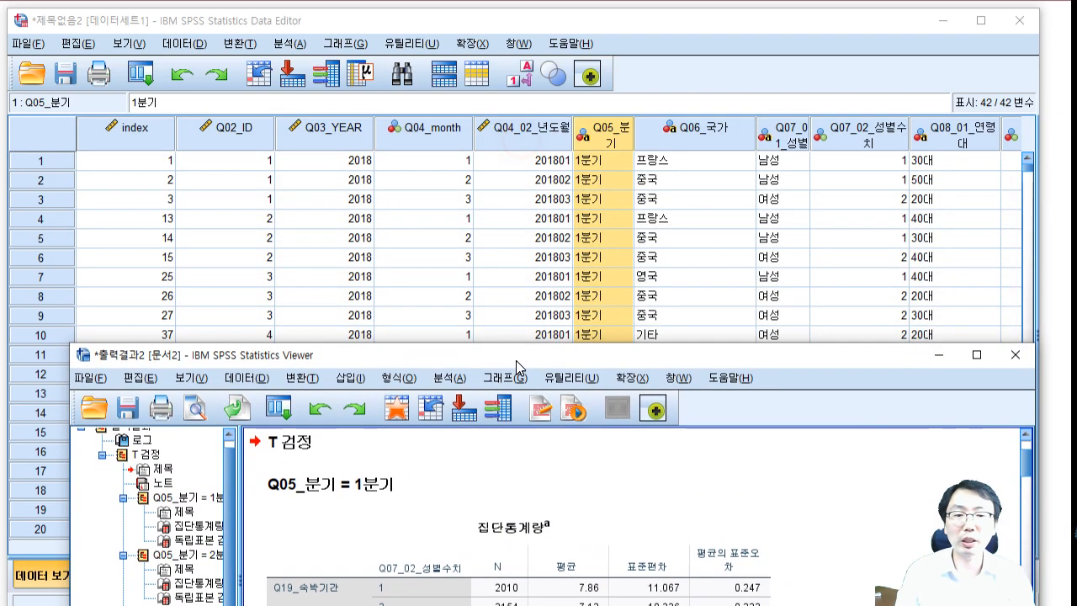
click(604, 142)
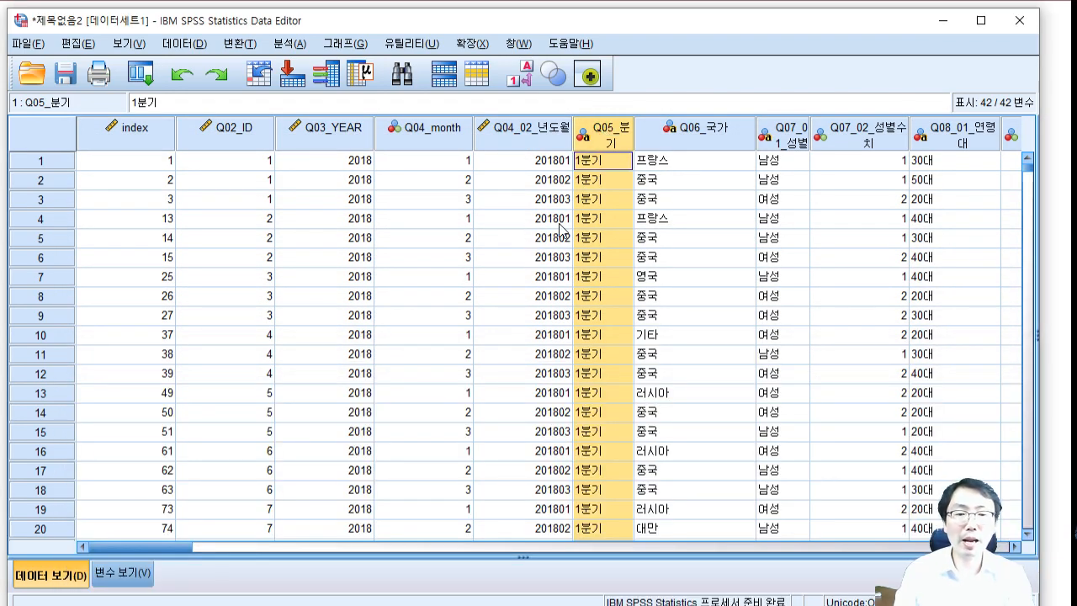
click(841, 605)
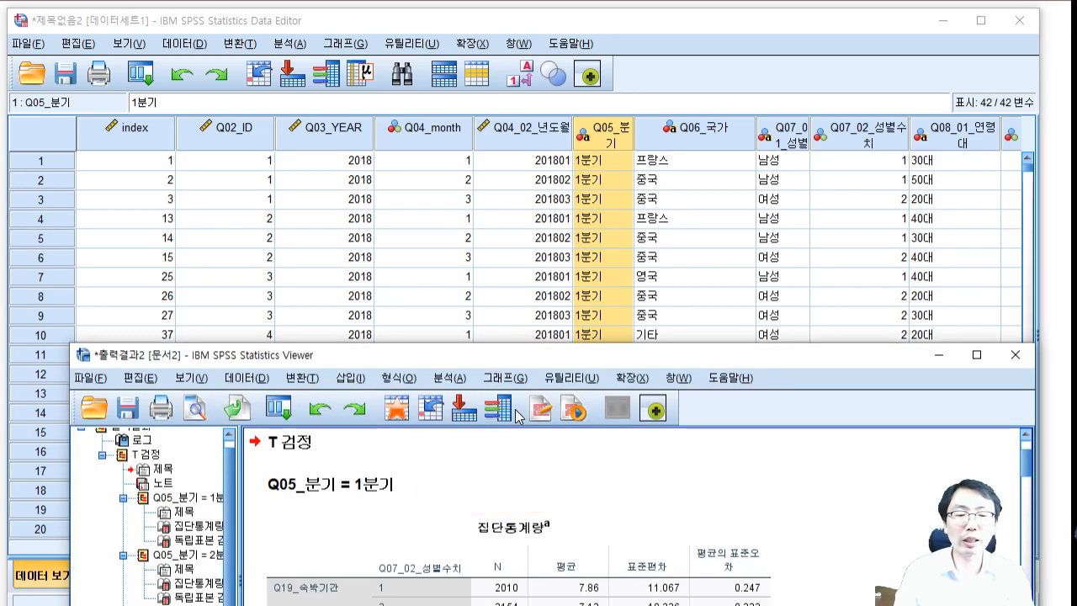
drag(533, 357, 526, 115)
Step: Examine the group statistics and independent-samples test tables for each quarter from 1분기 to 4분기
click(328, 287)
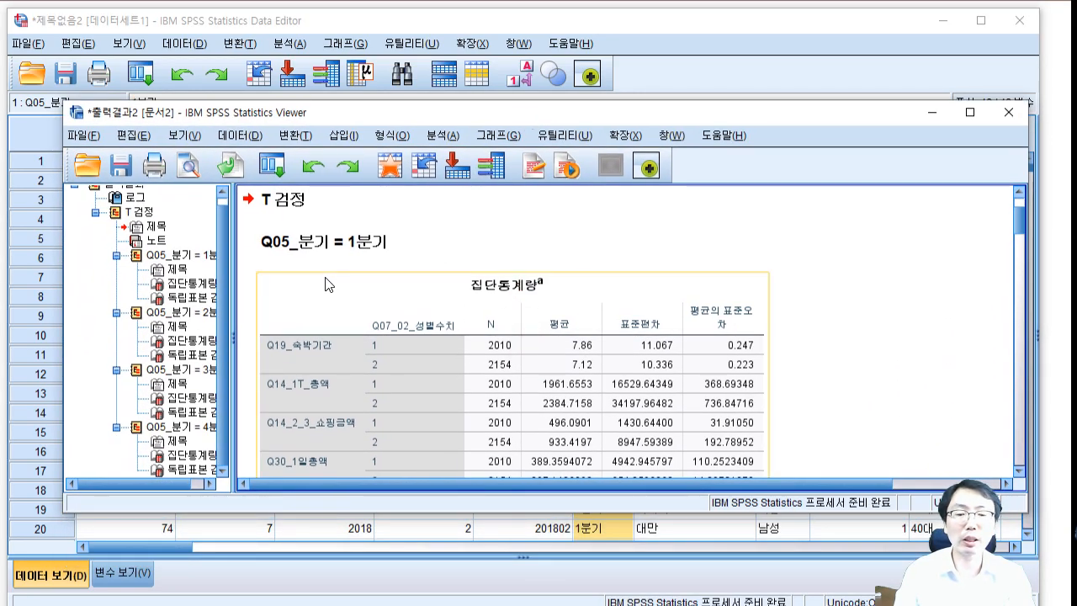
scroll(328, 287, down, 5)
scroll(337, 336, down, 10)
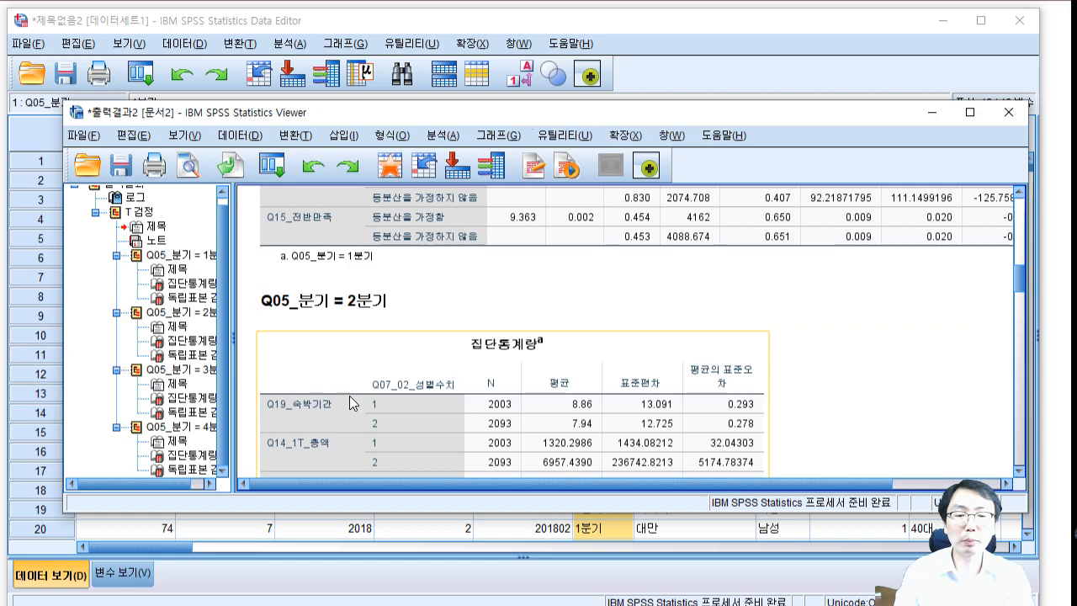
scroll(470, 388, down, 10)
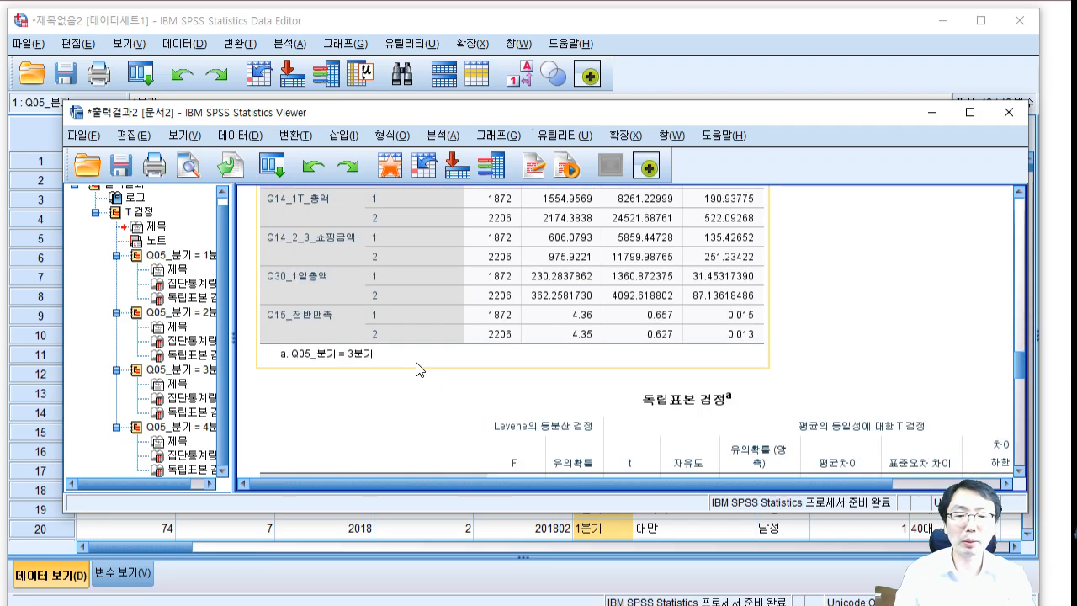
scroll(419, 371, down, 10)
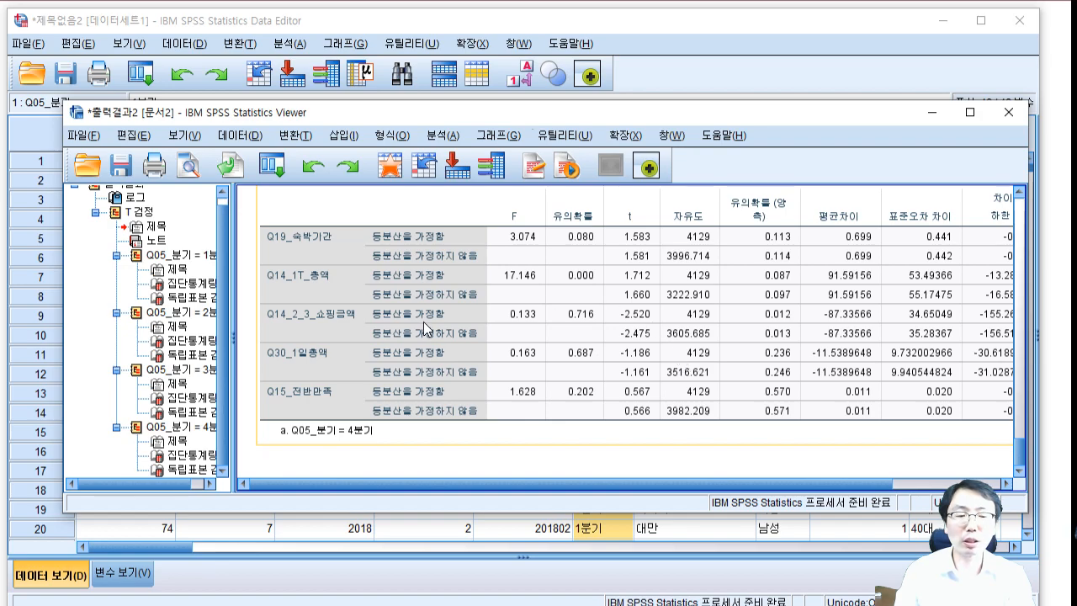
scroll(465, 322, up, 5)
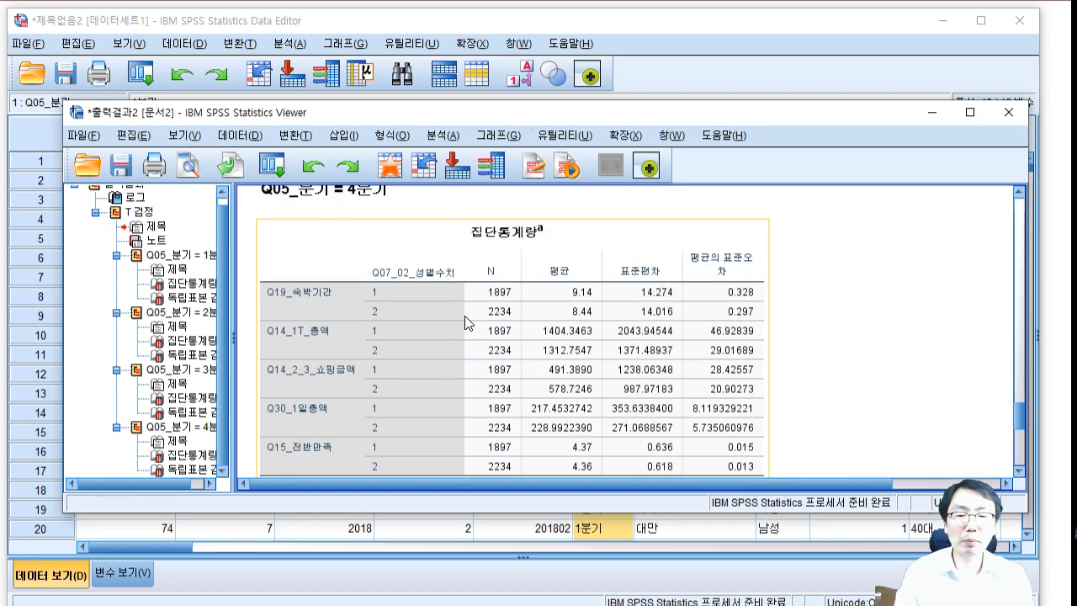
Step: Review the Q05_분기, Q07_02_성별수치, Q08_01_연령대 and Q08_02_연령대수치 columns in the data behind the T test output
drag(519, 111, 486, 450)
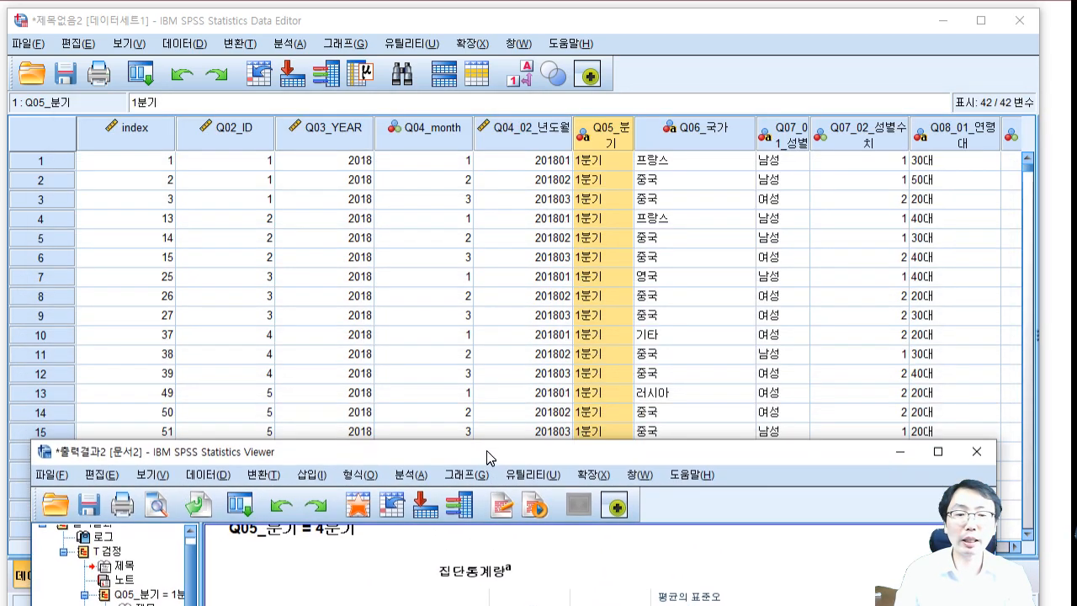
click(608, 133)
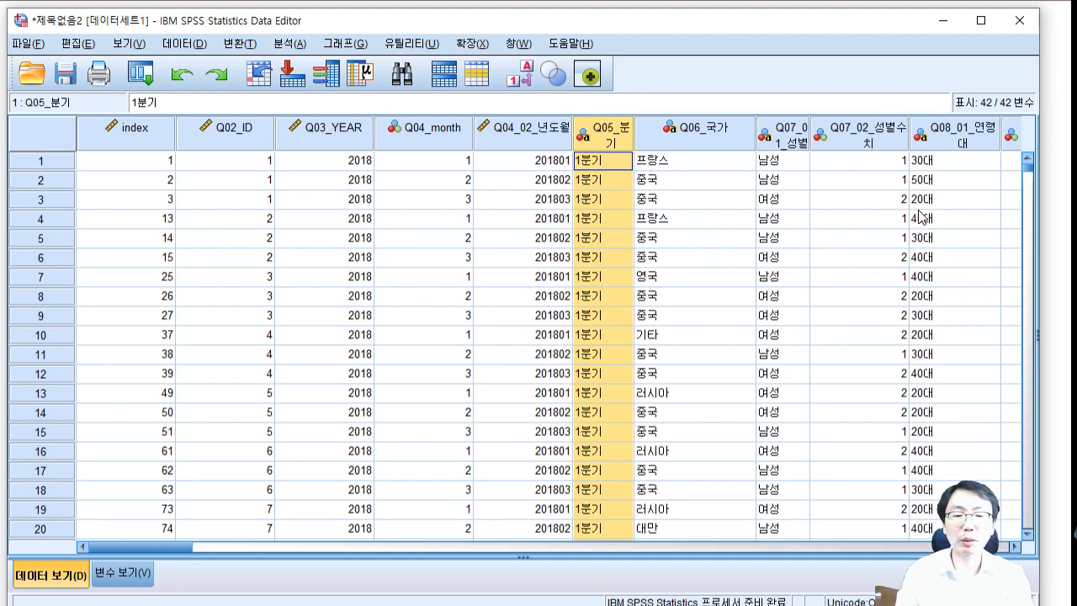
click(648, 605)
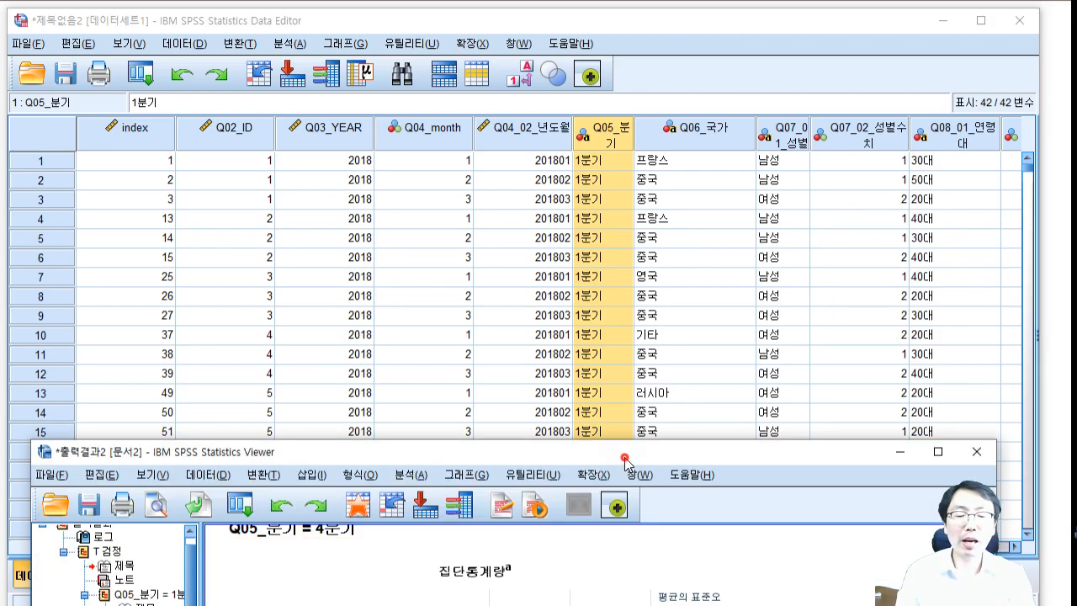
drag(623, 456, 645, 149)
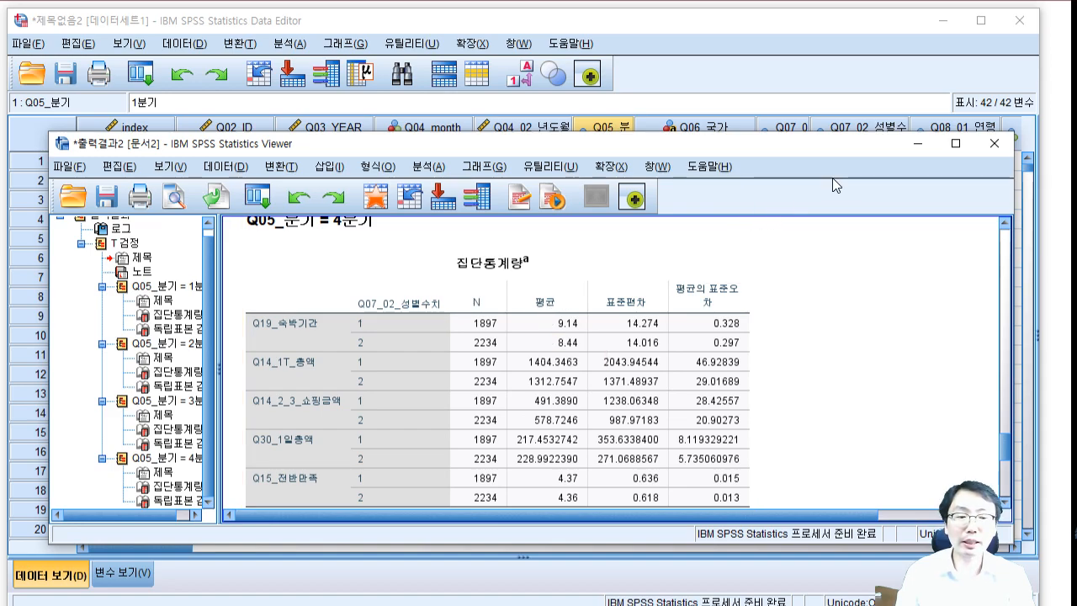
drag(798, 156, 799, 264)
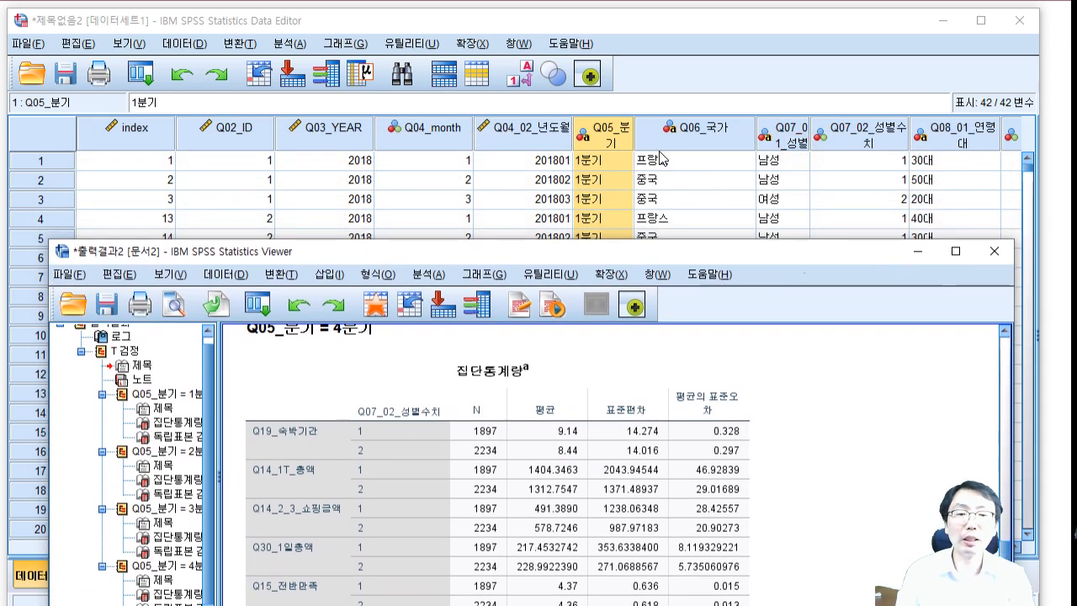
click(612, 136)
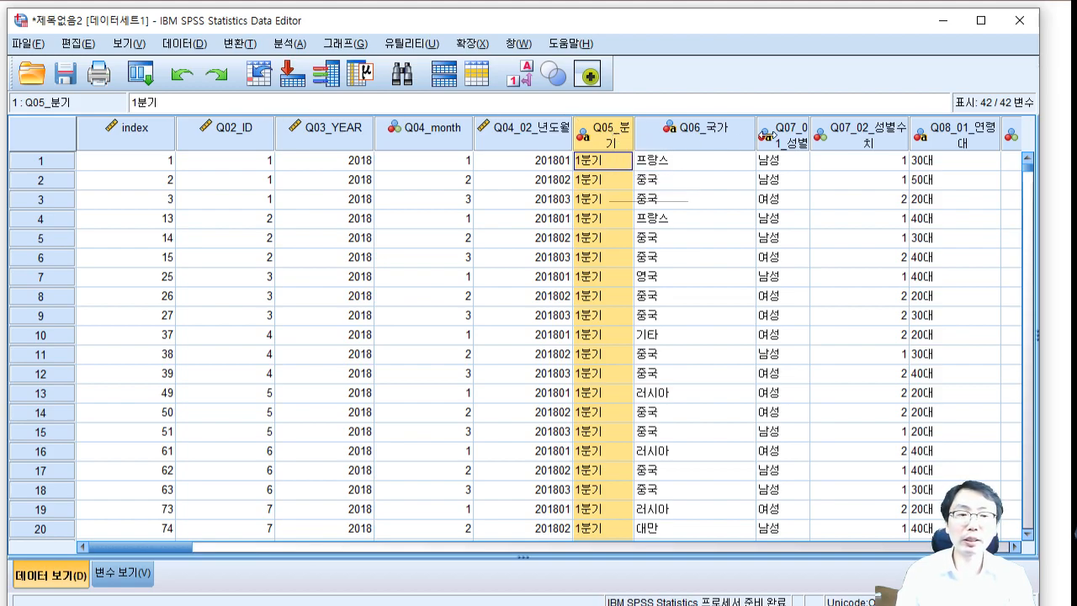
click(866, 143)
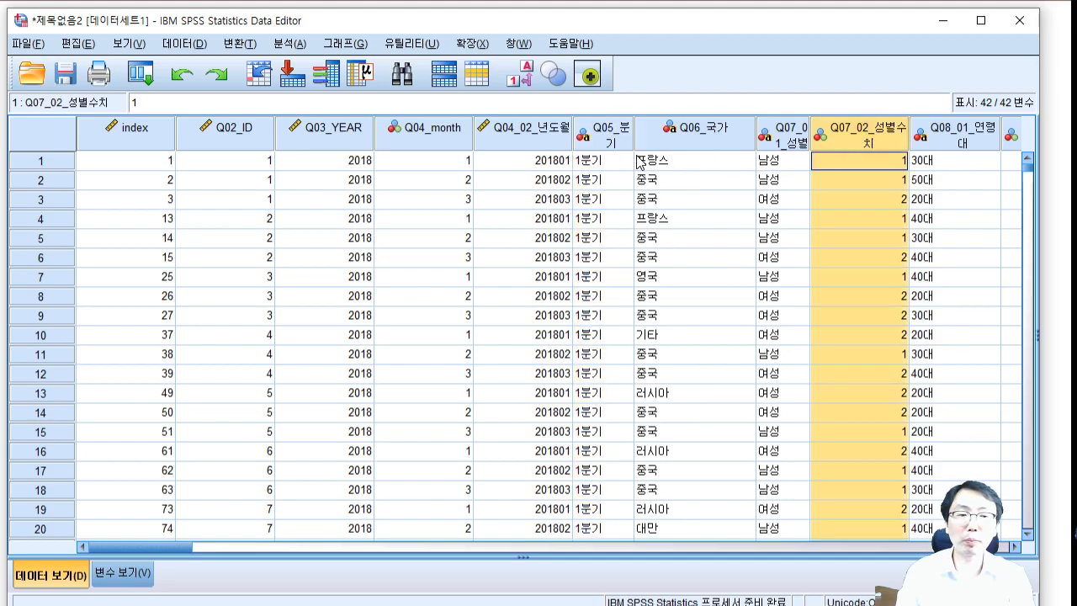
click(978, 142)
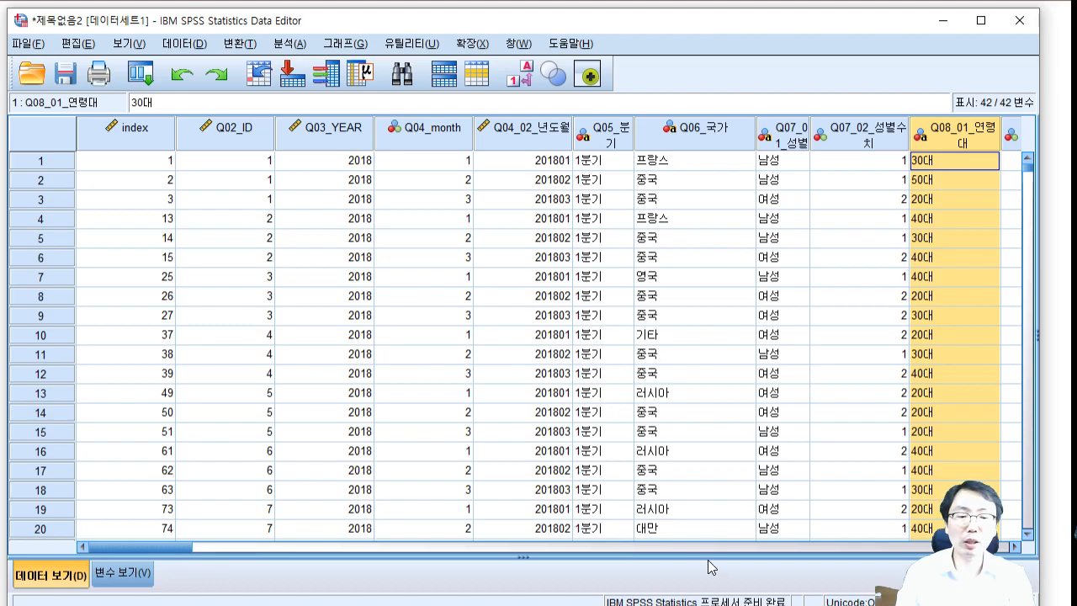
drag(160, 552, 248, 551)
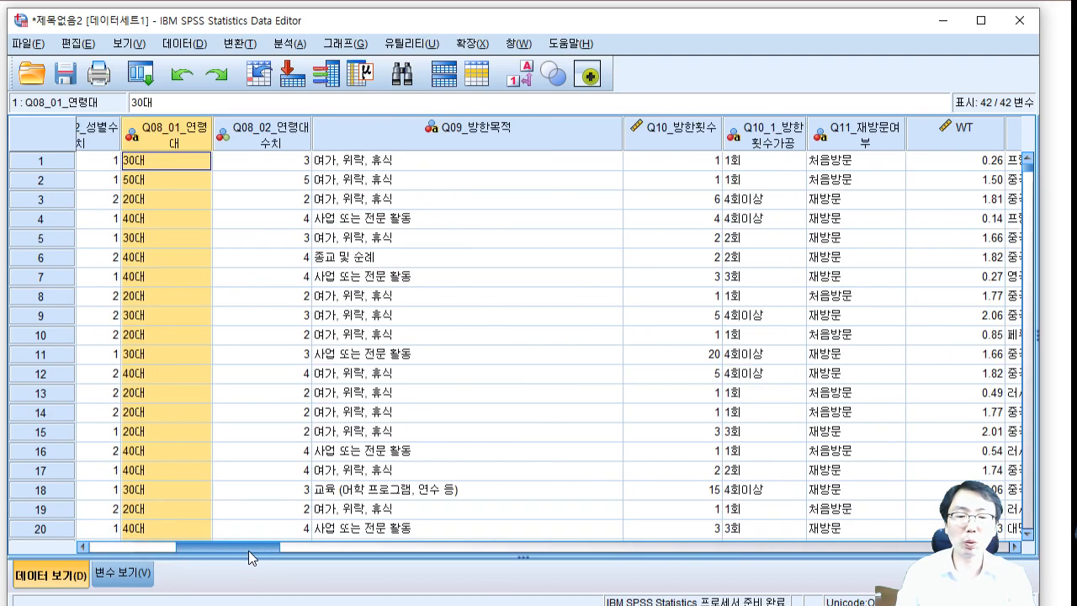
click(282, 143)
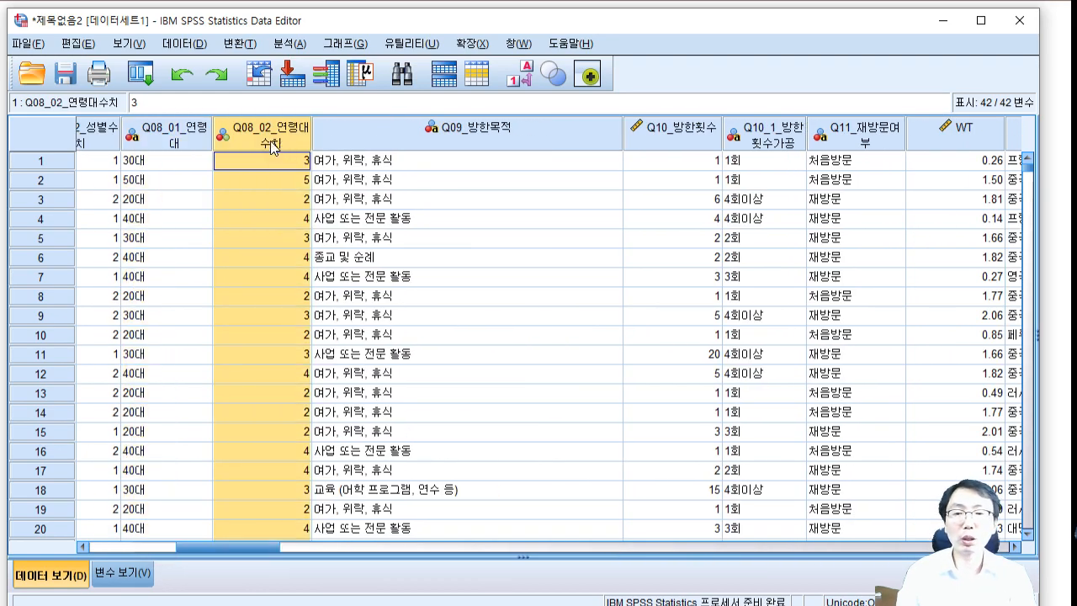
Step: Filter the dataset with Select Cases using the condition Q08_02_연령대수치=1, keeping the unselected cases filtered rather than deleted
click(128, 44)
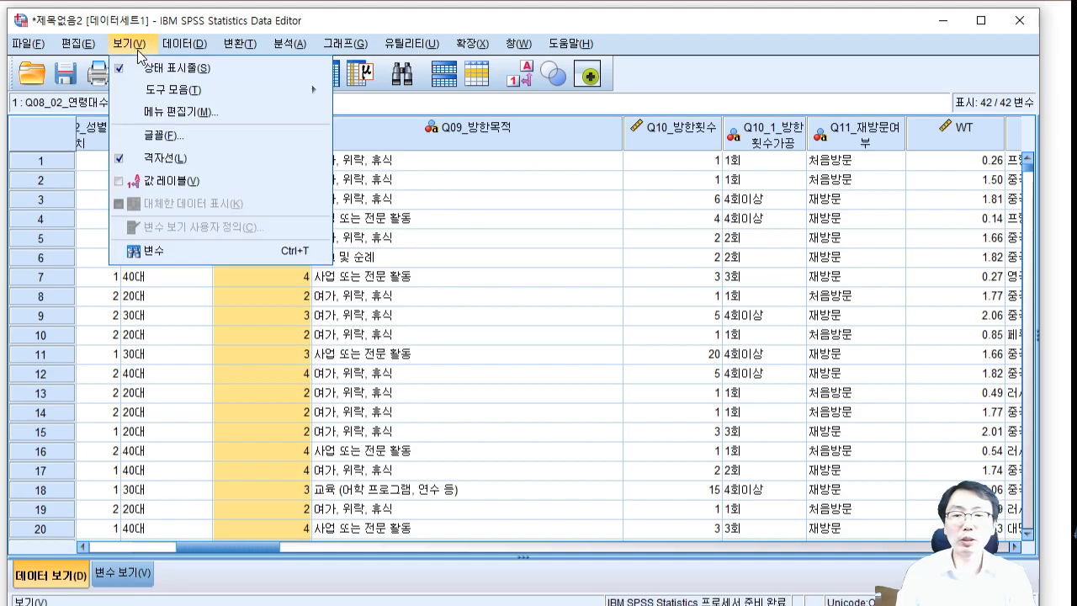
mouse_move(183, 44)
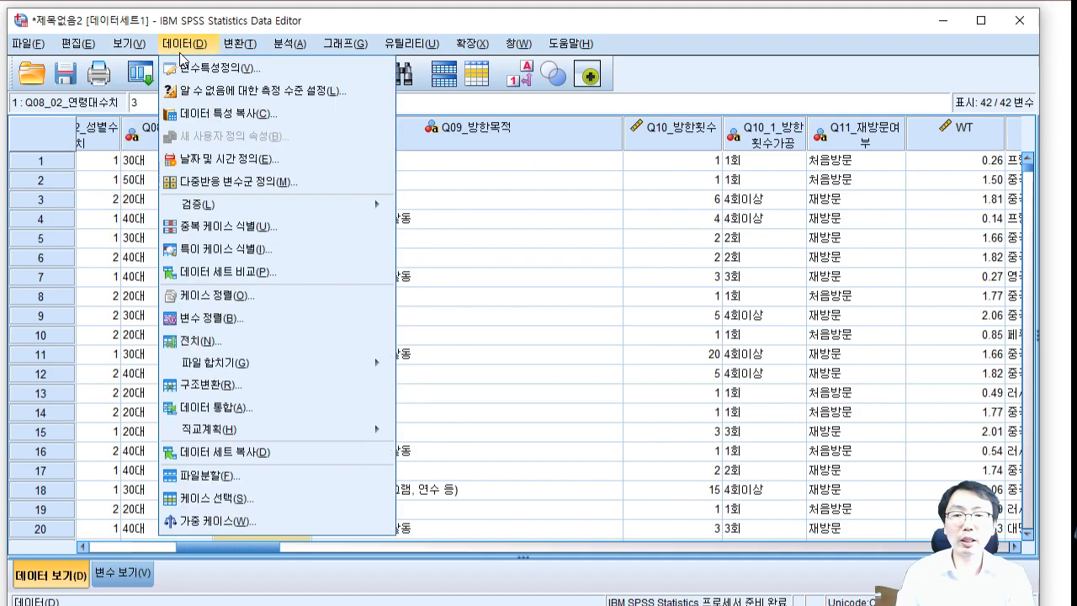
click(220, 505)
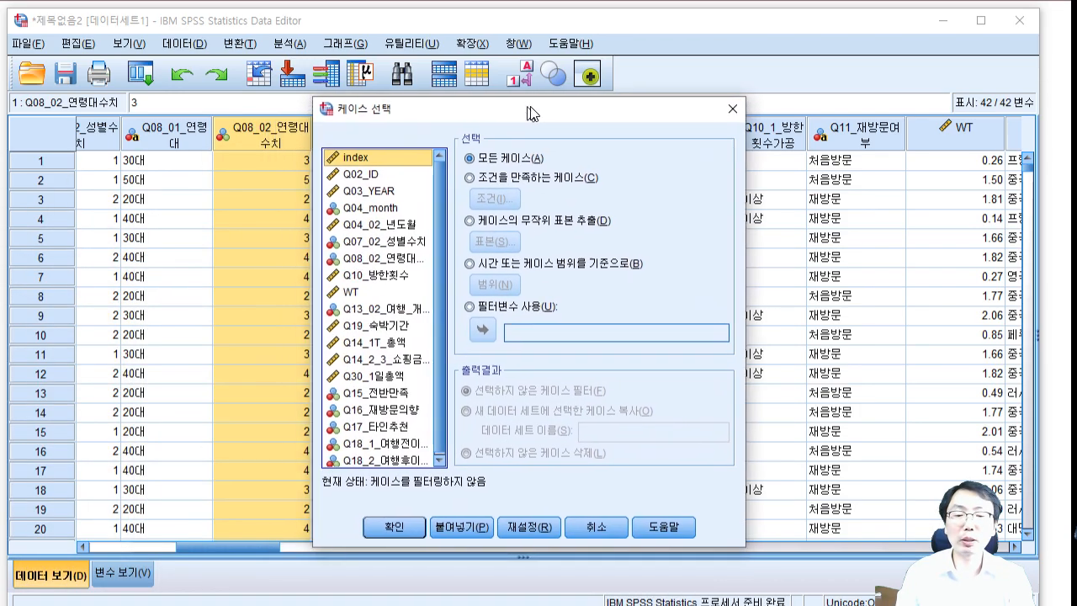
drag(547, 118, 657, 111)
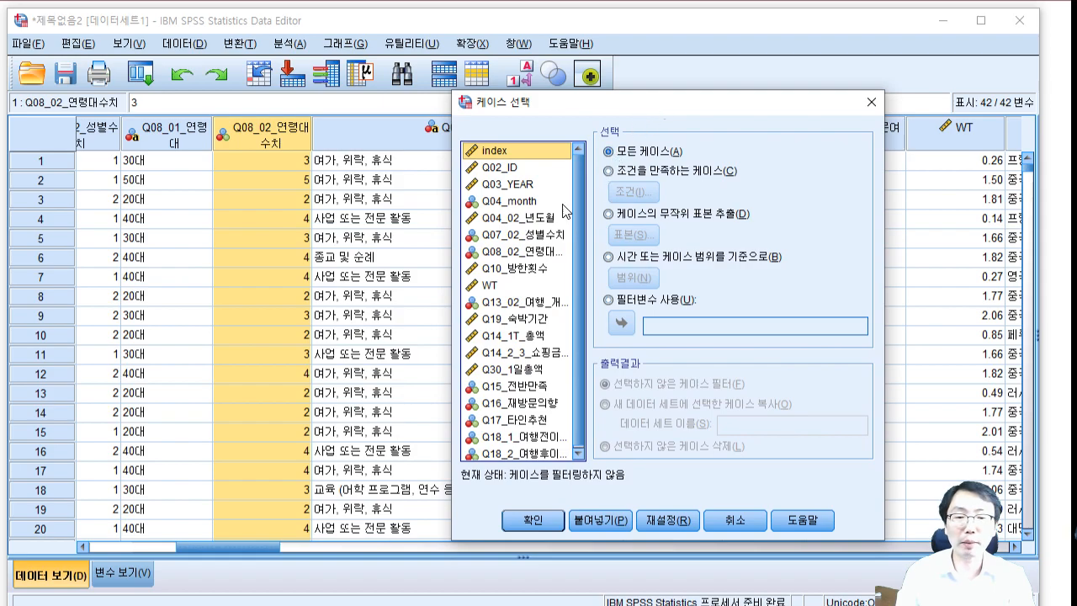
click(540, 260)
click(659, 173)
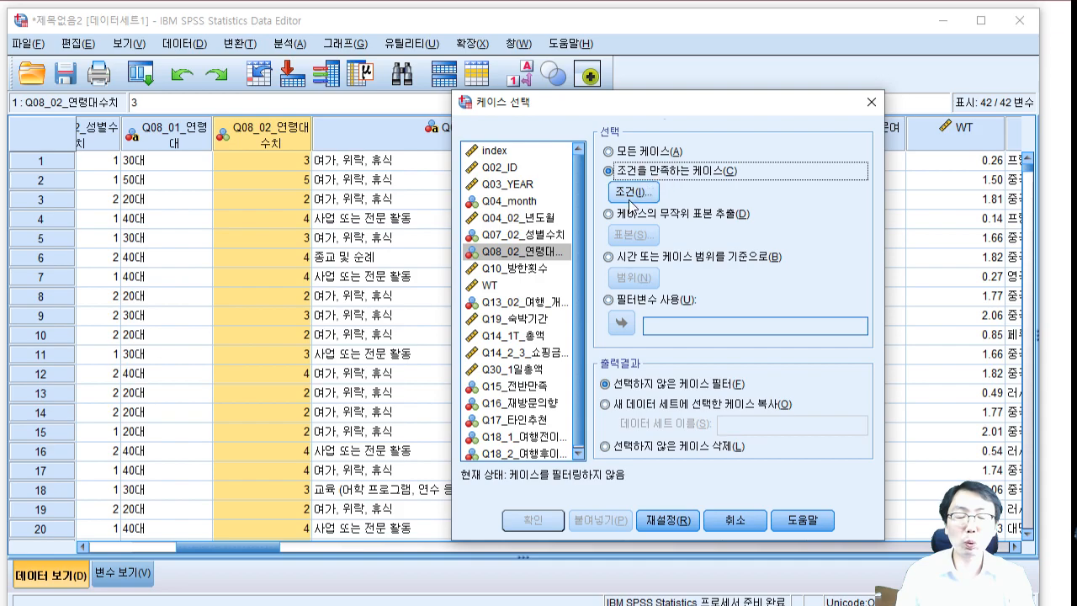
click(627, 193)
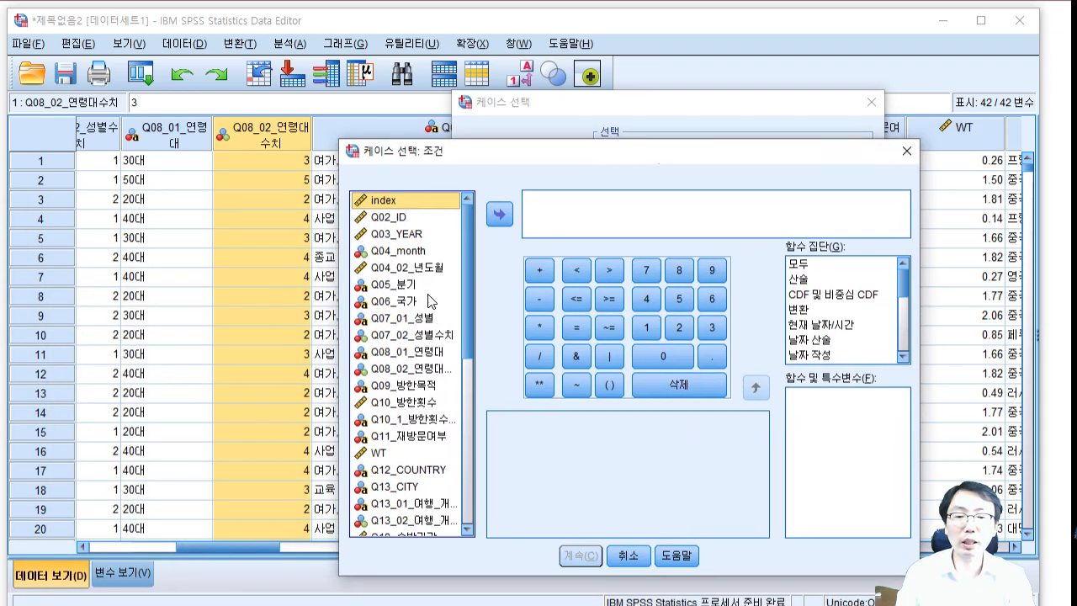
click(430, 368)
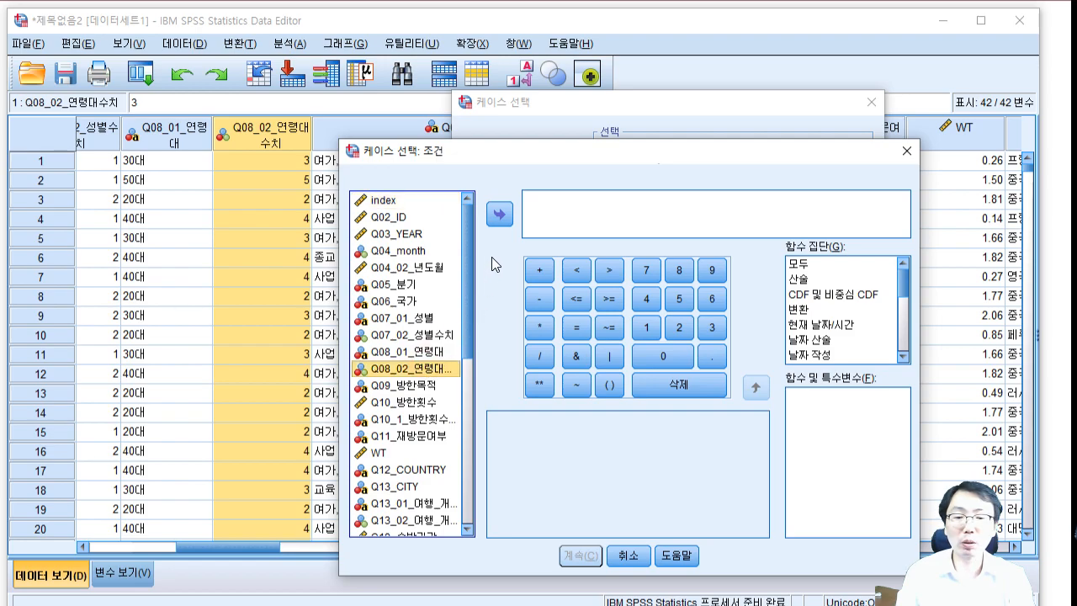
click(500, 216)
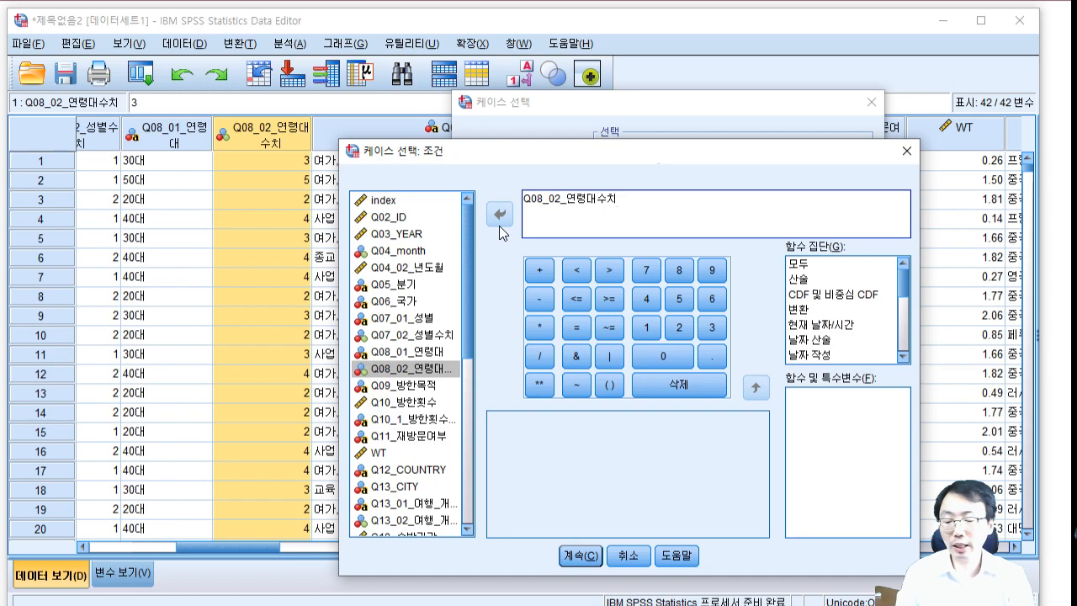
text(=1)
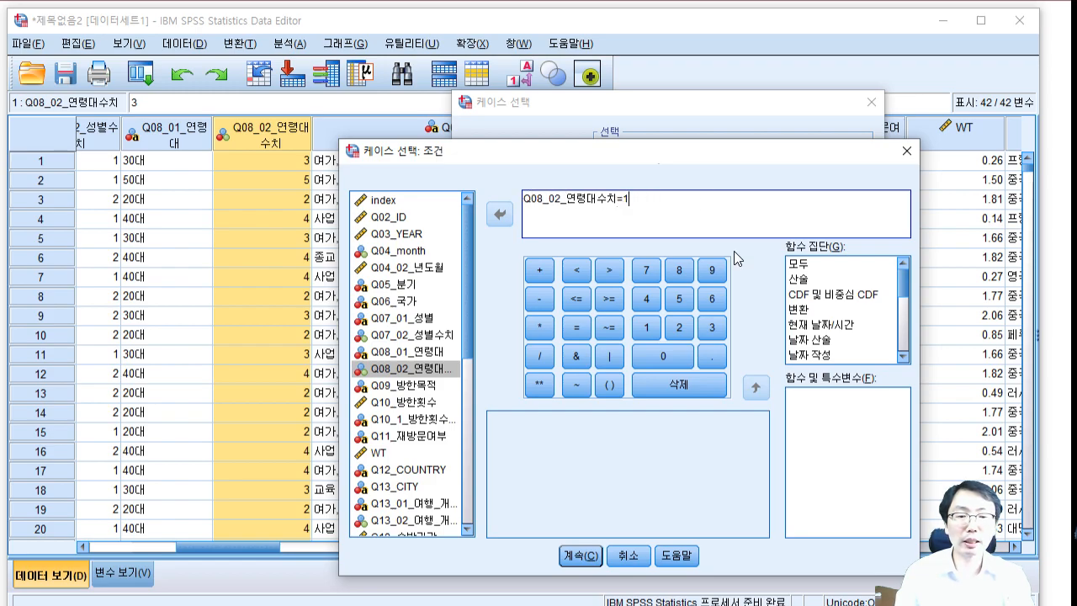
click(580, 555)
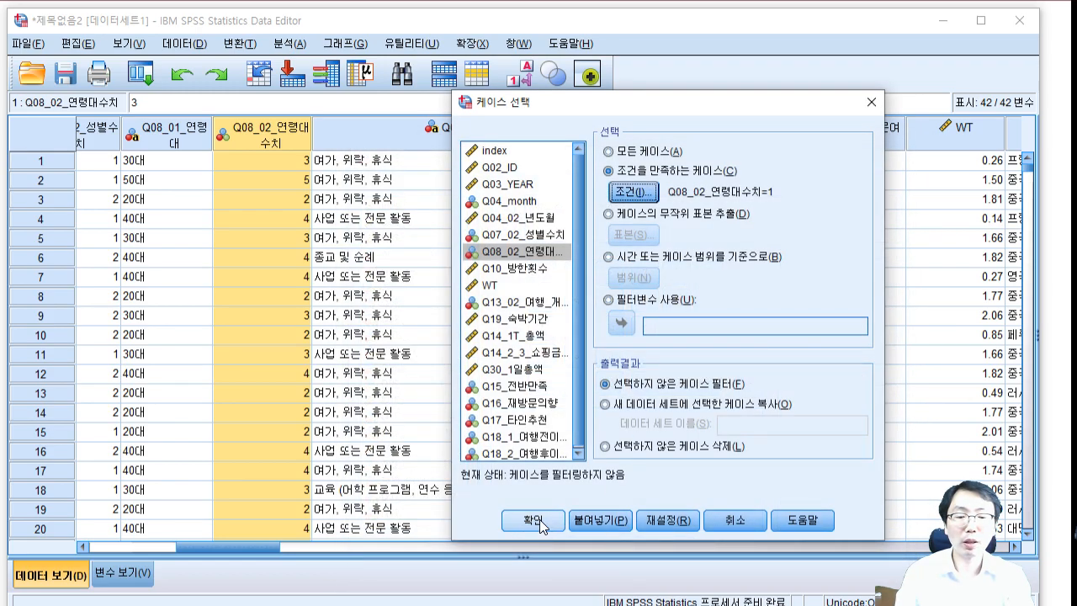
click(533, 520)
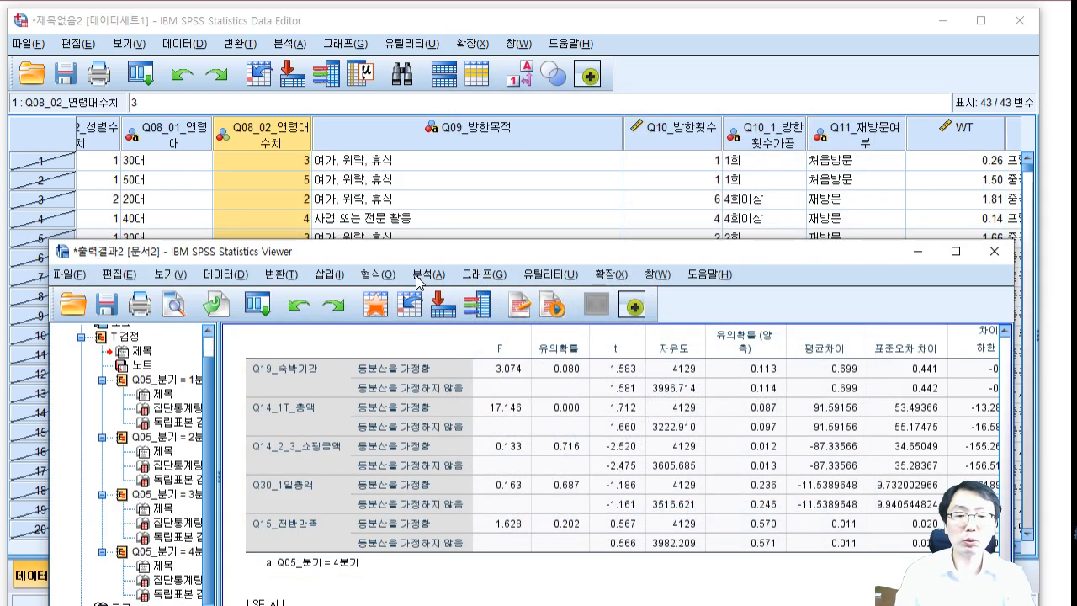
Step: Rerun the independent-samples T test on the filtered cases, keeping the same variables, and select the 1분기 heading in the output
click(417, 276)
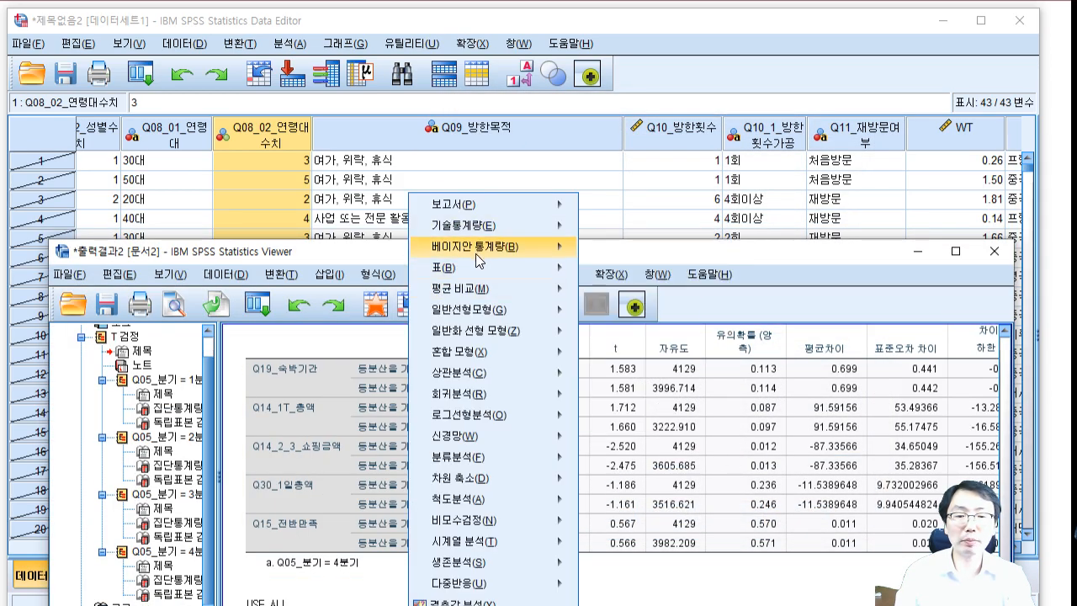
mouse_move(489, 289)
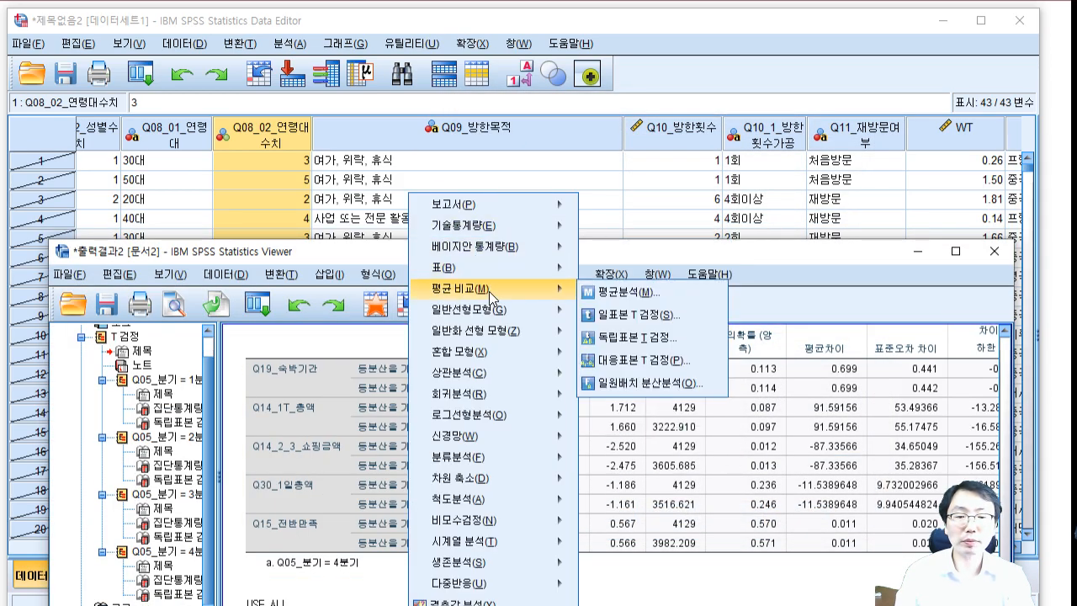
click(639, 336)
click(480, 452)
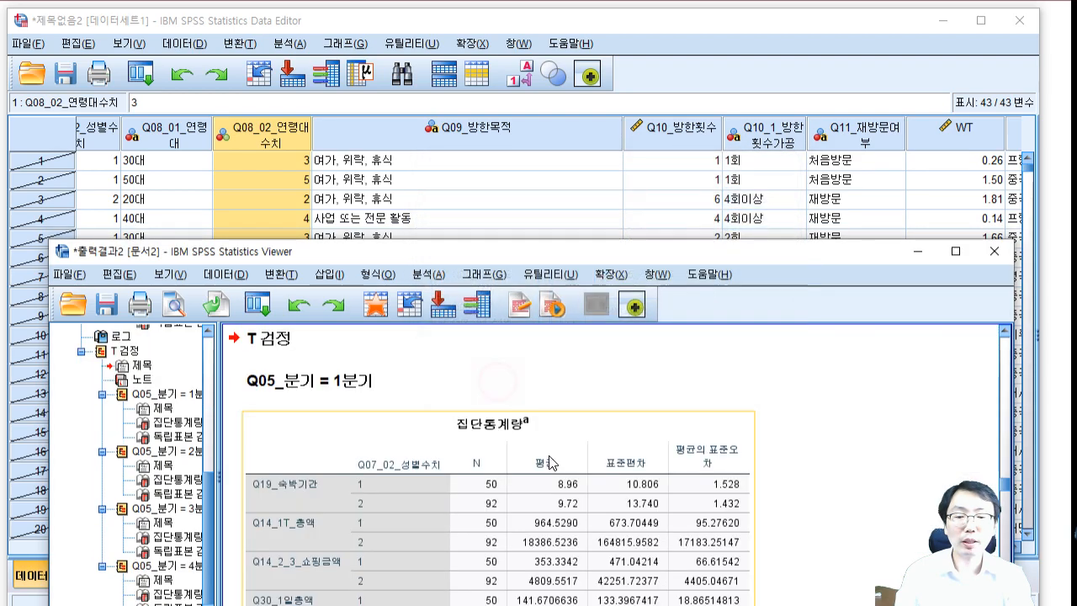
click(453, 383)
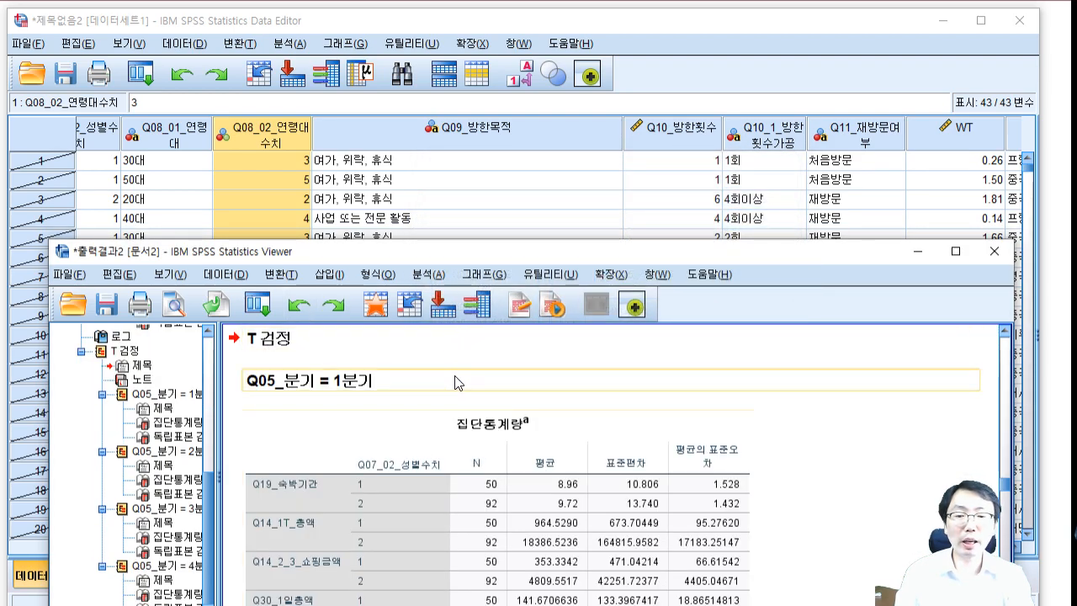
Step: Reset the Split File settings so all cases are analysed together without groups, and apply the change
drag(496, 253, 517, 117)
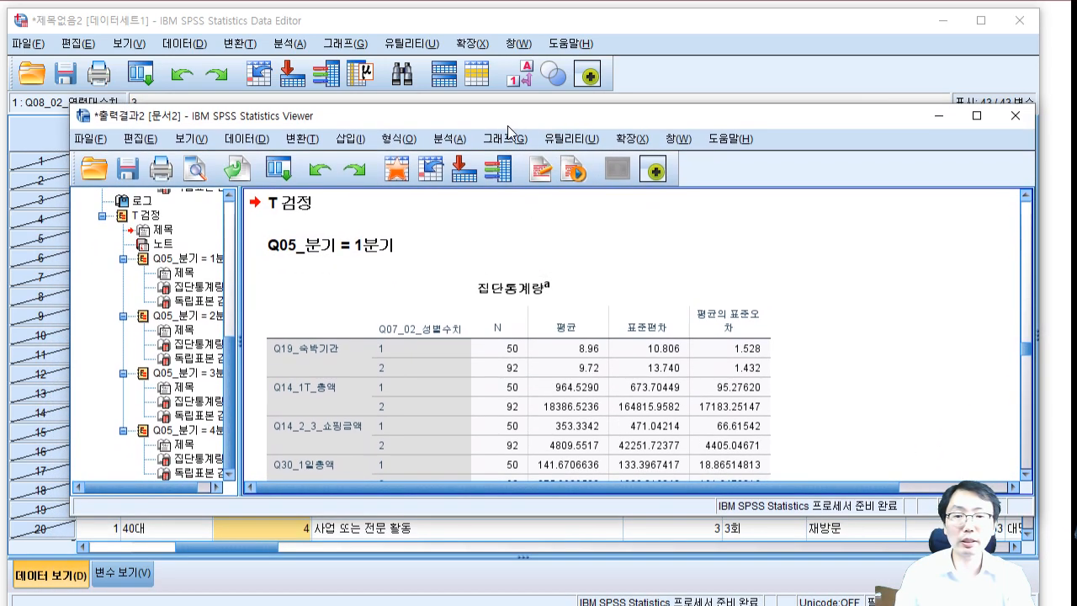
click(295, 143)
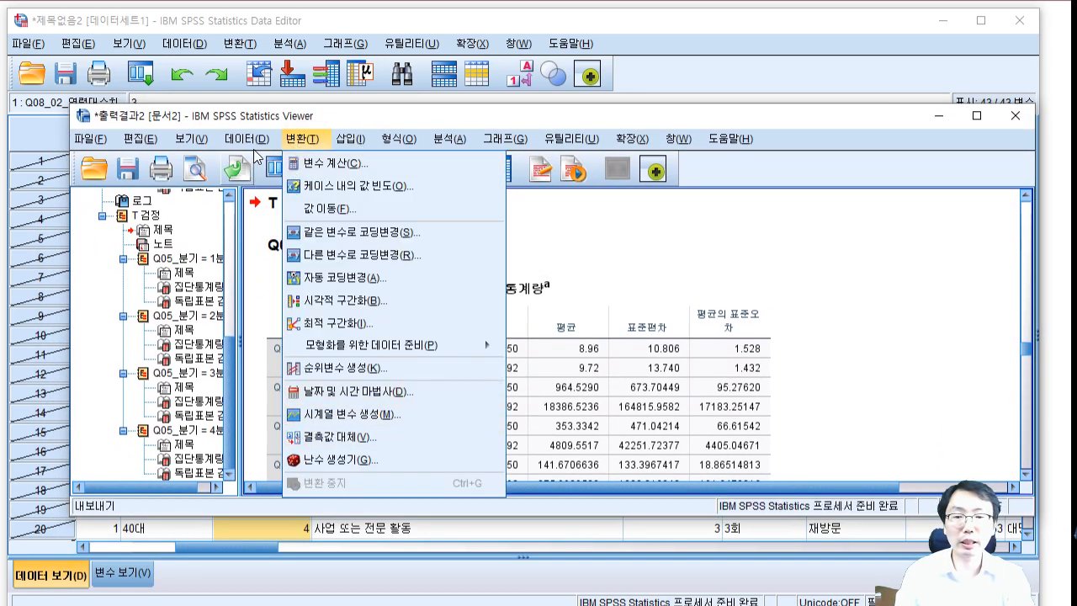
mouse_move(257, 145)
click(269, 525)
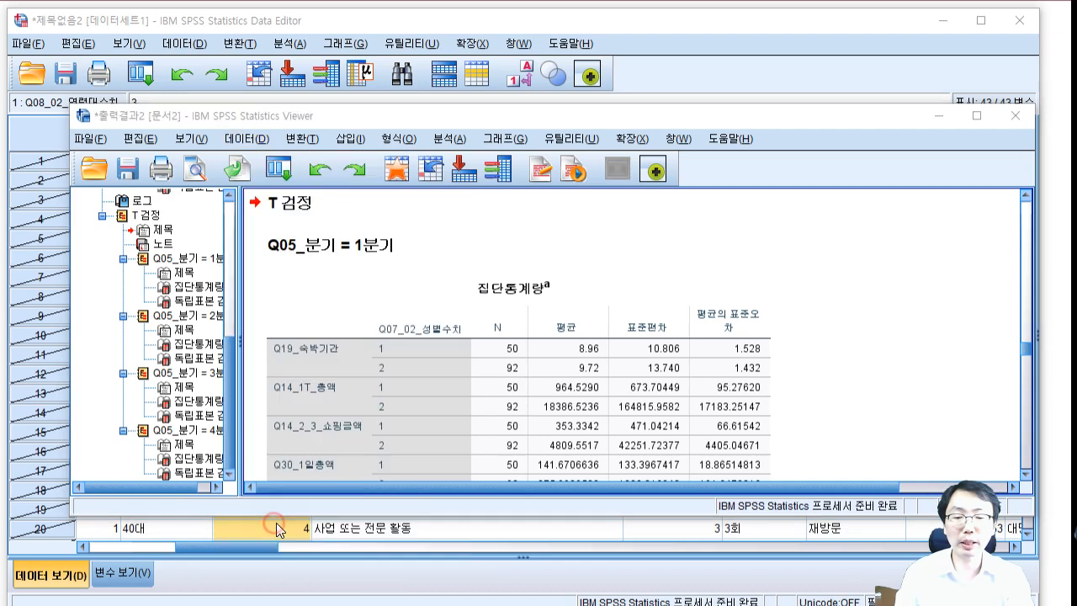
click(509, 486)
click(375, 486)
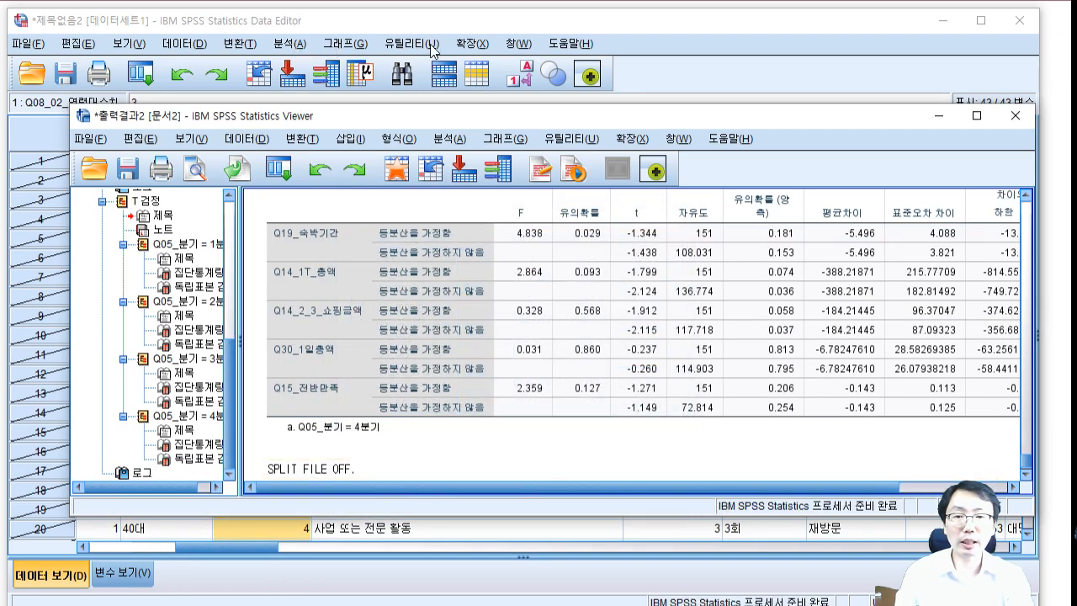
Step: Check the filtered data rows behind the output and the current Split File settings, closing the settings without changes
drag(511, 115, 524, 169)
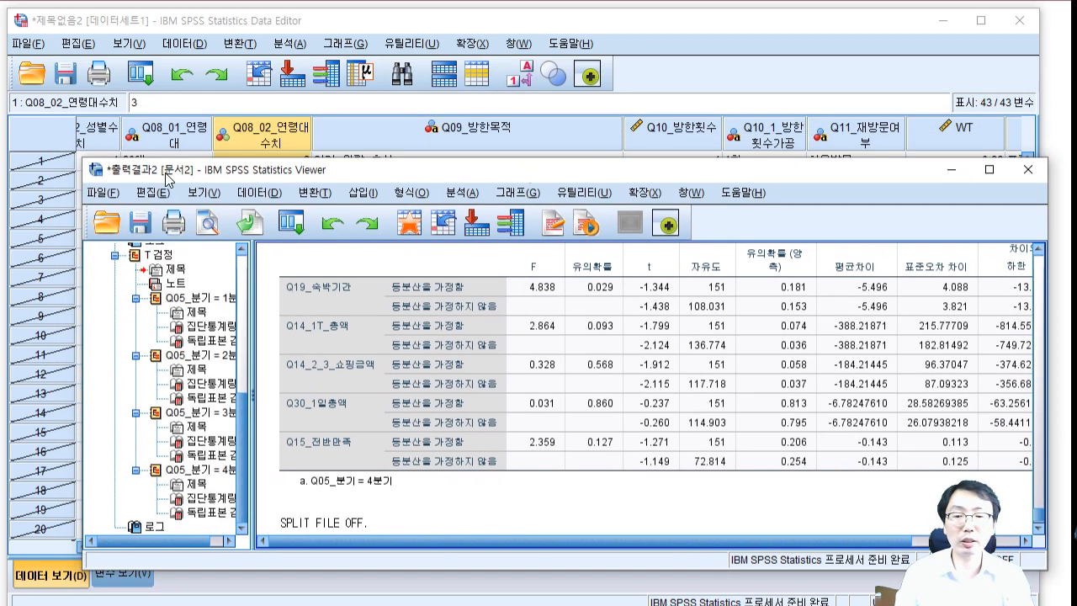
drag(473, 160, 474, 264)
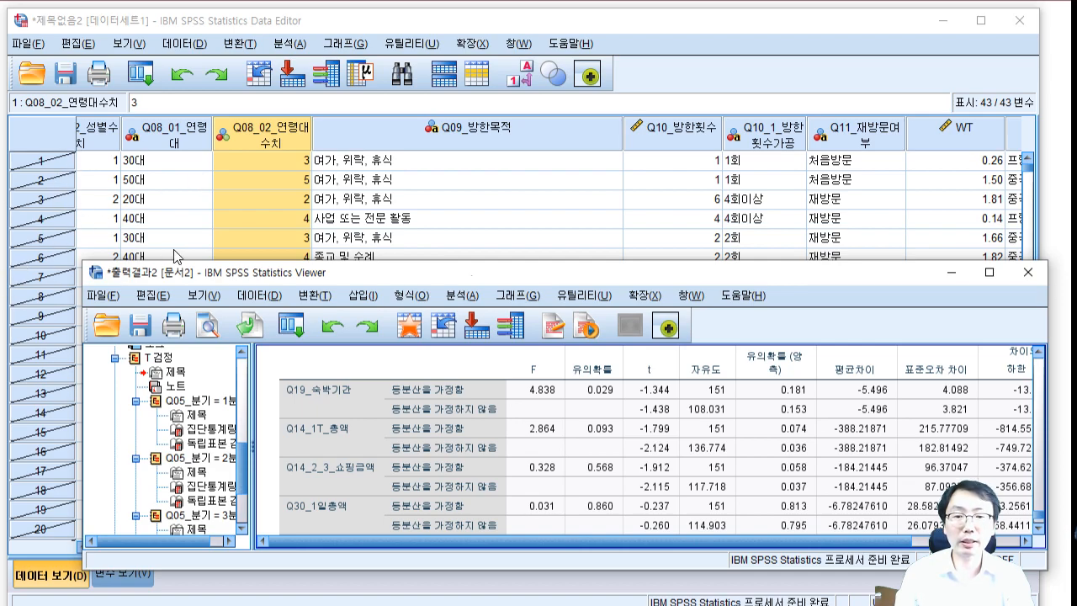
drag(465, 279, 468, 164)
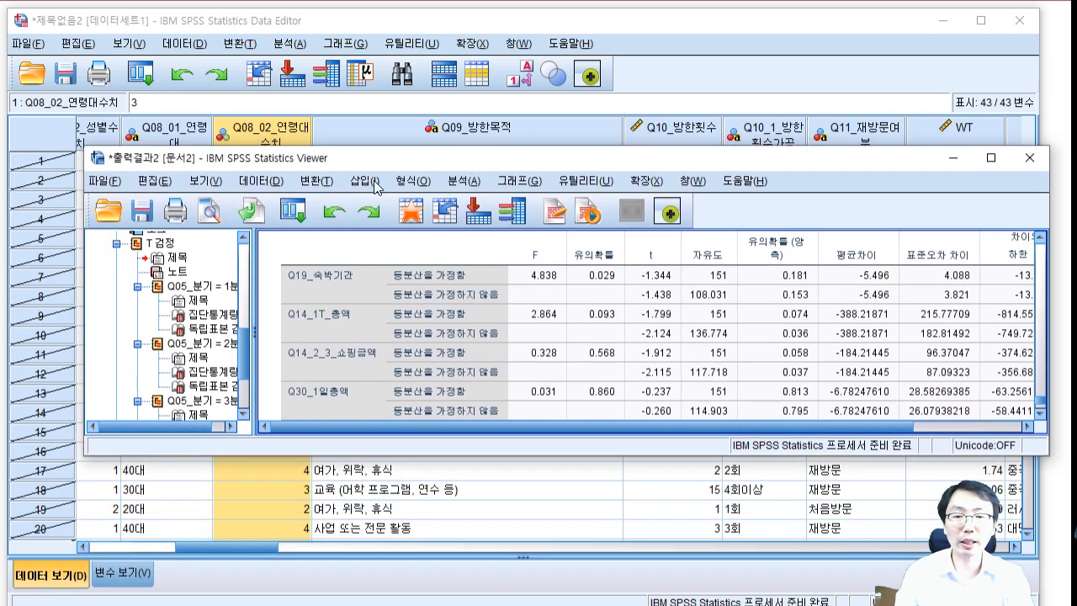
click(261, 181)
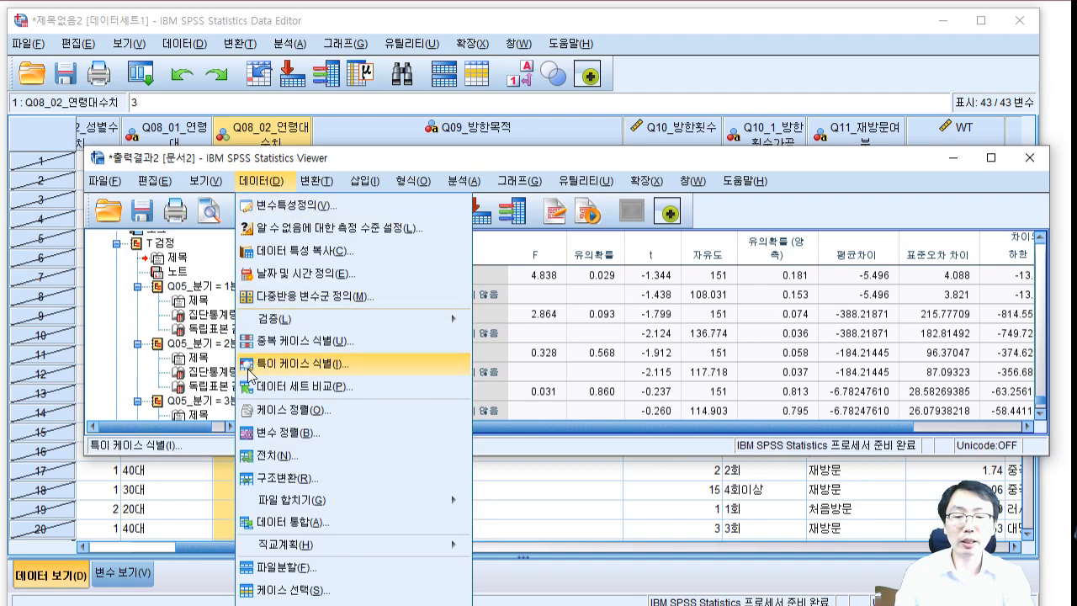
click(256, 569)
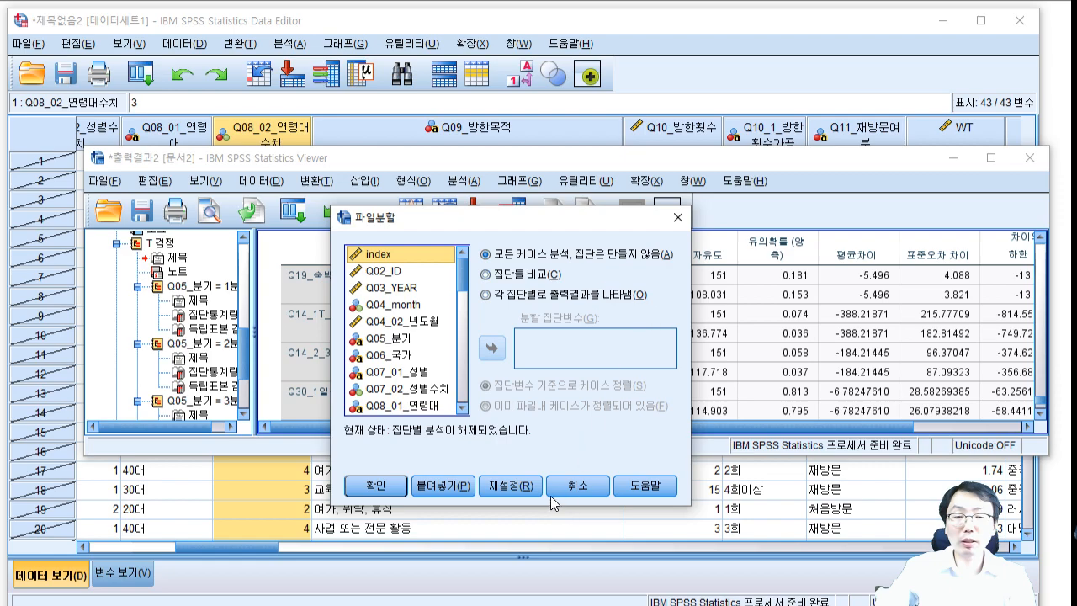
click(575, 486)
Step: Check the condition currently set in Select Cases and close its settings without changes
click(252, 183)
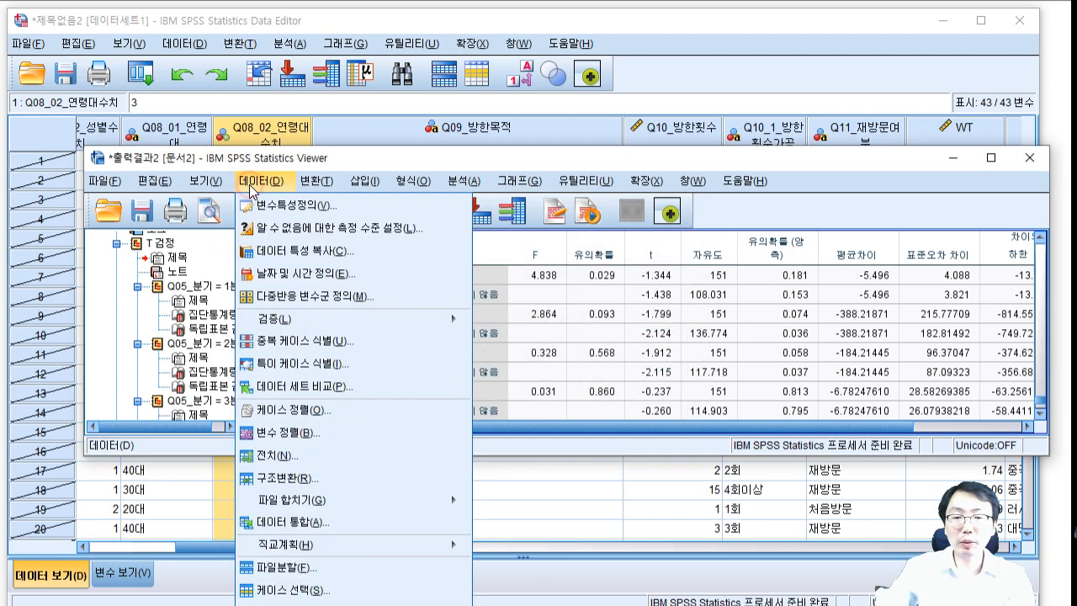
click(277, 590)
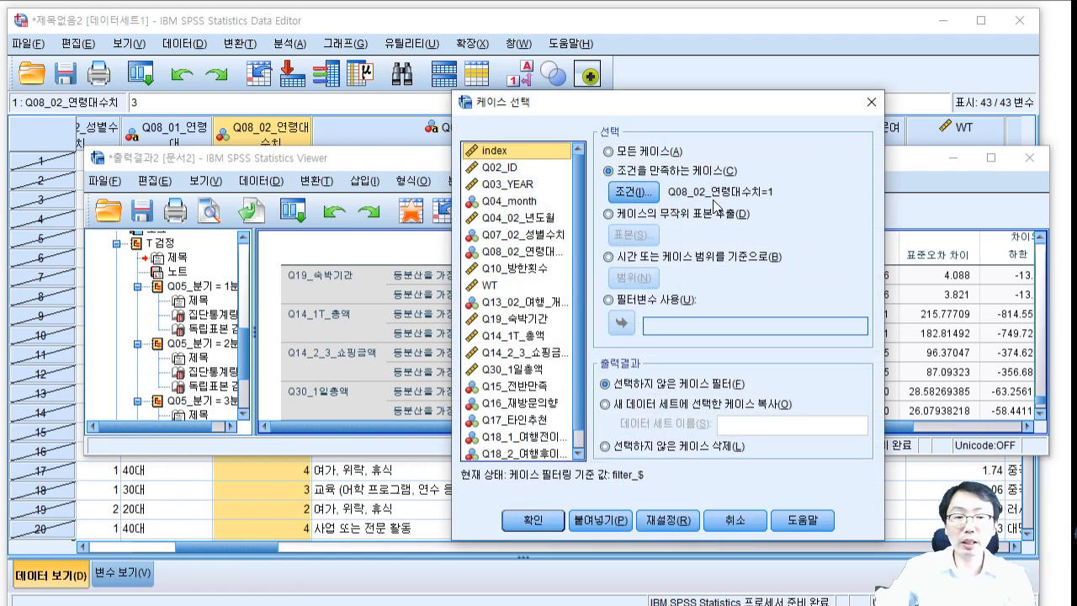
click(354, 156)
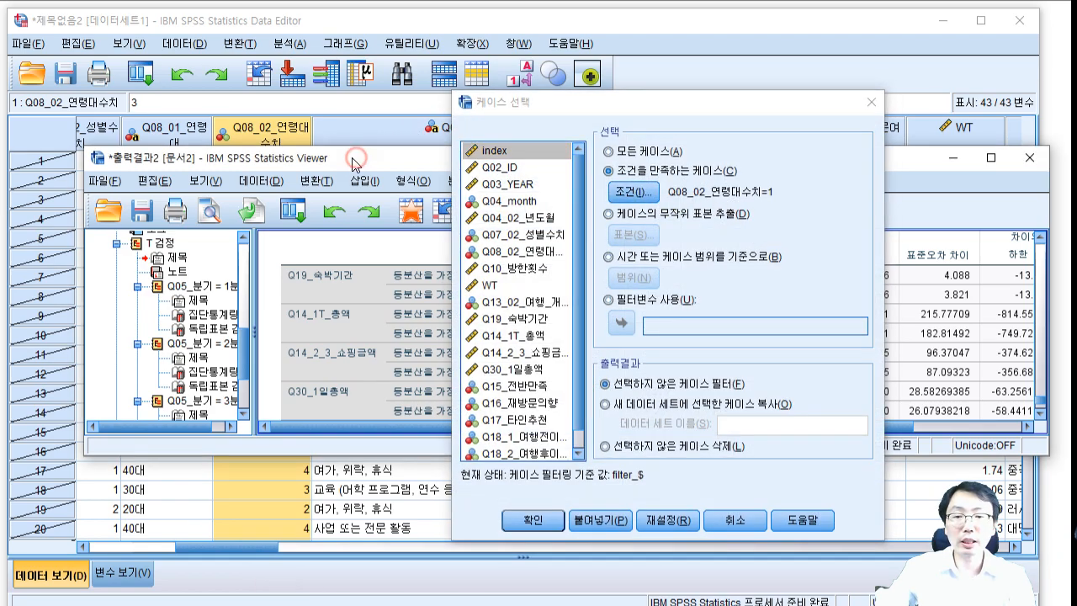
click(741, 518)
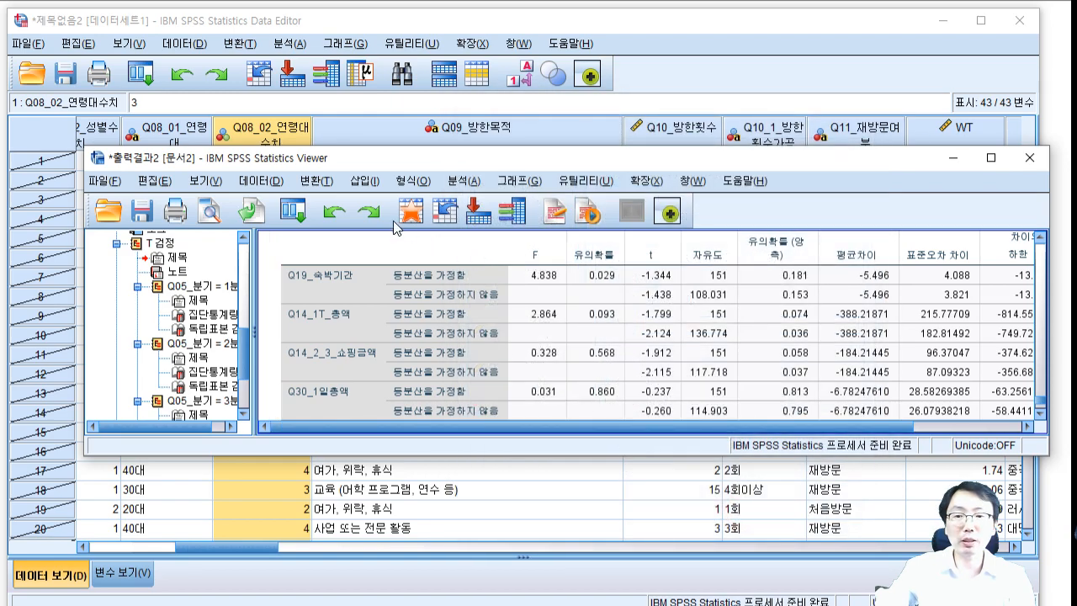
Step: Rerun the independent-samples T test by gender on the filtered, unsplit cases with the same variables, and enlarge the output window for reviewing the results
mouse_move(468, 160)
mouse_down()
mouse_move(473, 240)
mouse_move(483, 162)
mouse_up()
click(477, 183)
mouse_move(606, 226)
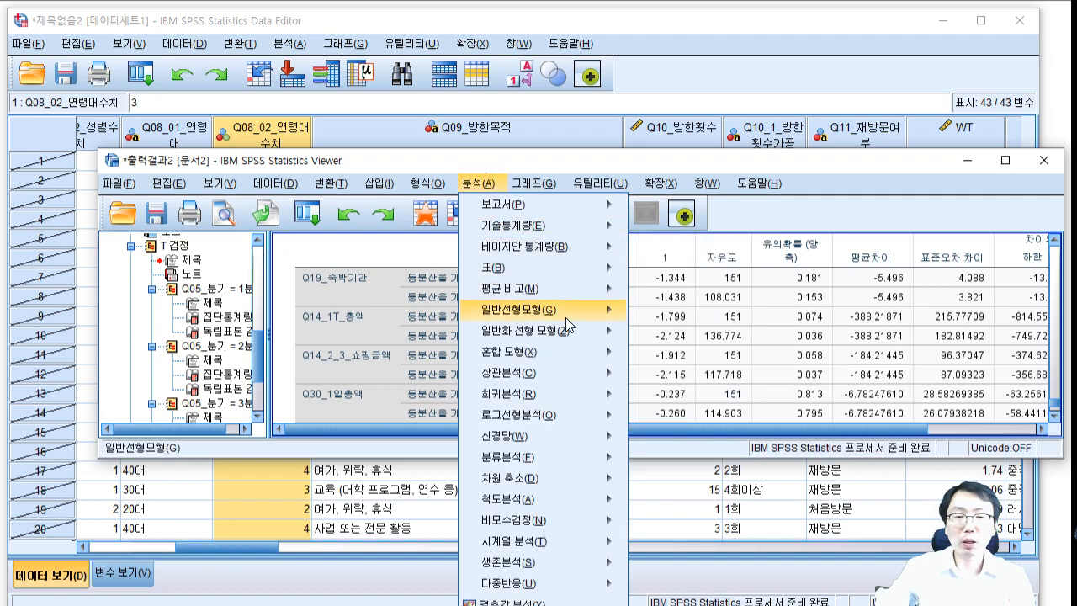
mouse_move(573, 292)
click(673, 337)
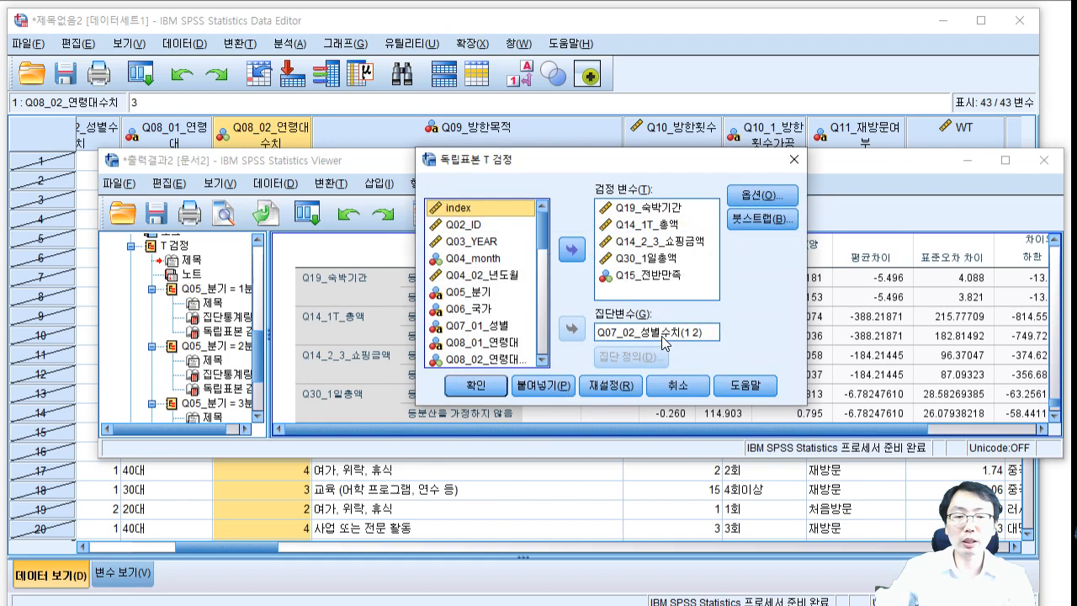
click(475, 385)
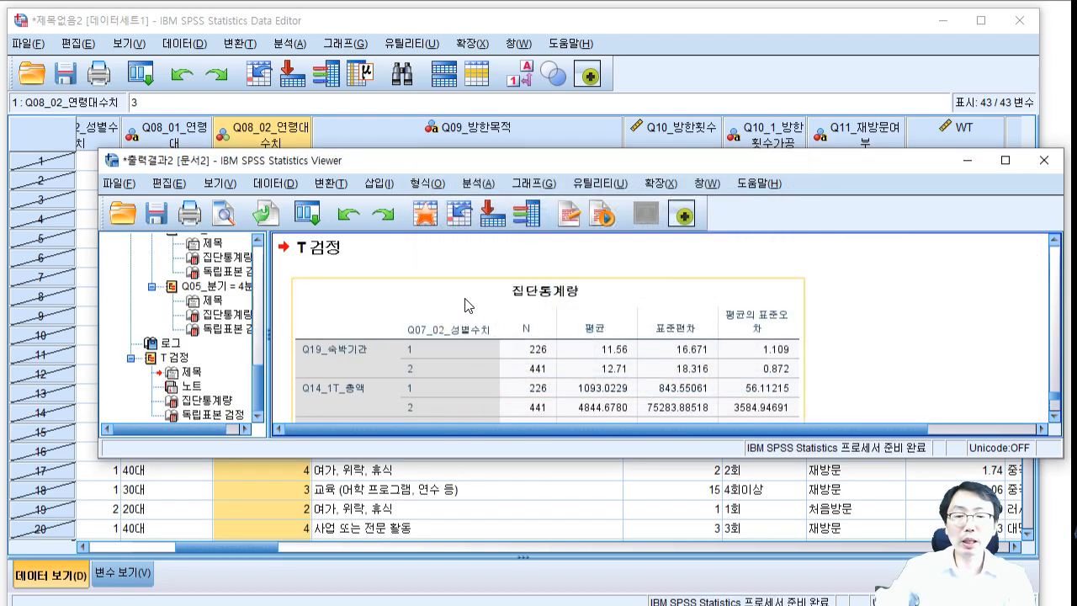
scroll(465, 300, down, 10)
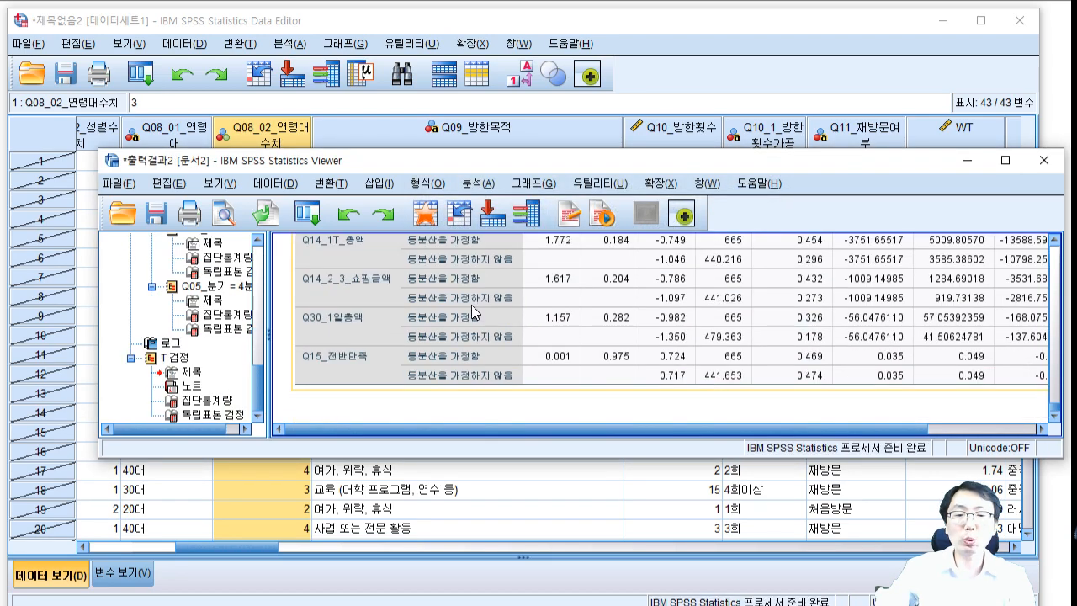
drag(563, 458, 563, 569)
scroll(480, 389, up, 8)
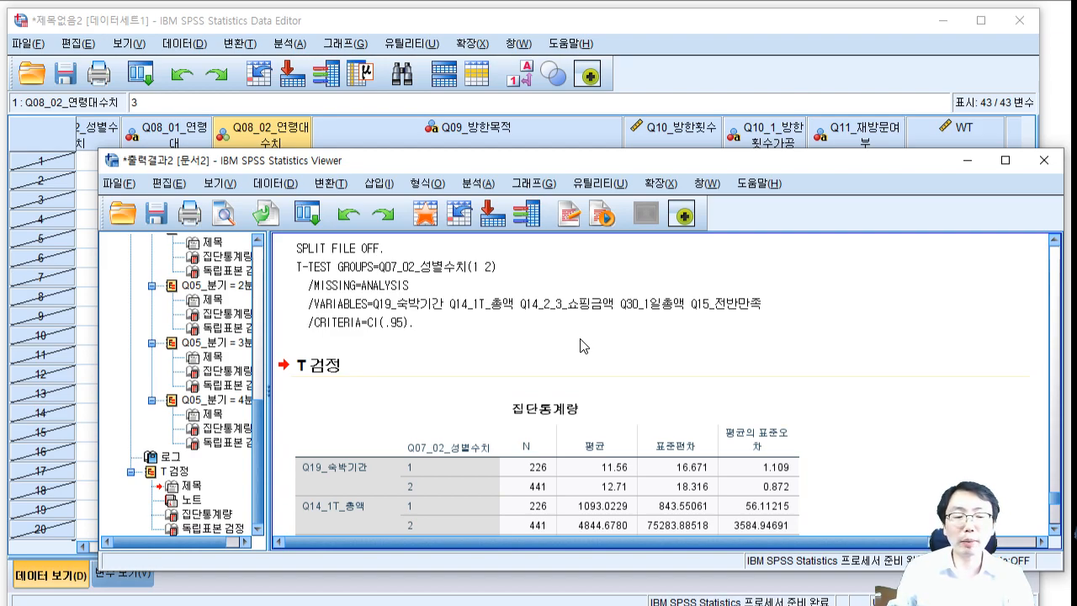
Step: Return to the data and change the Select Cases condition to Q08_02_연령대수치=2, applying it as a filter
click(976, 165)
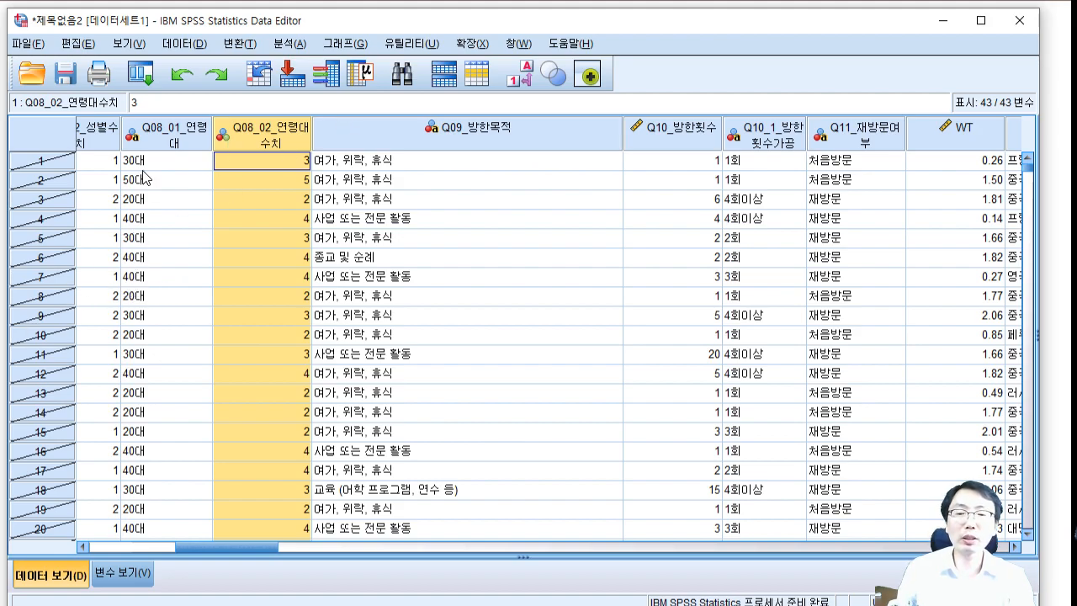
click(186, 44)
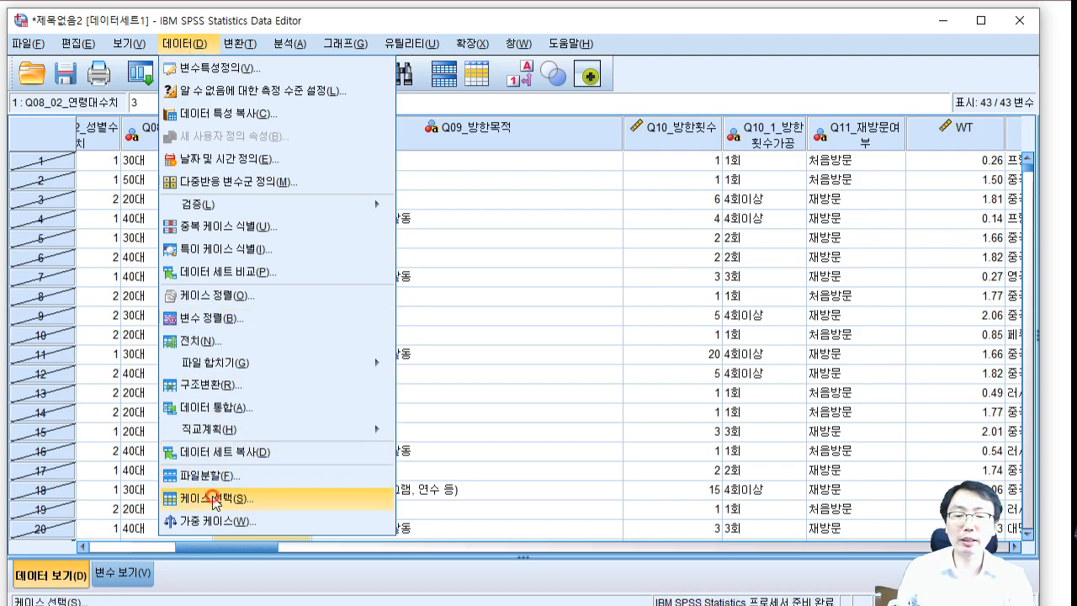
click(215, 499)
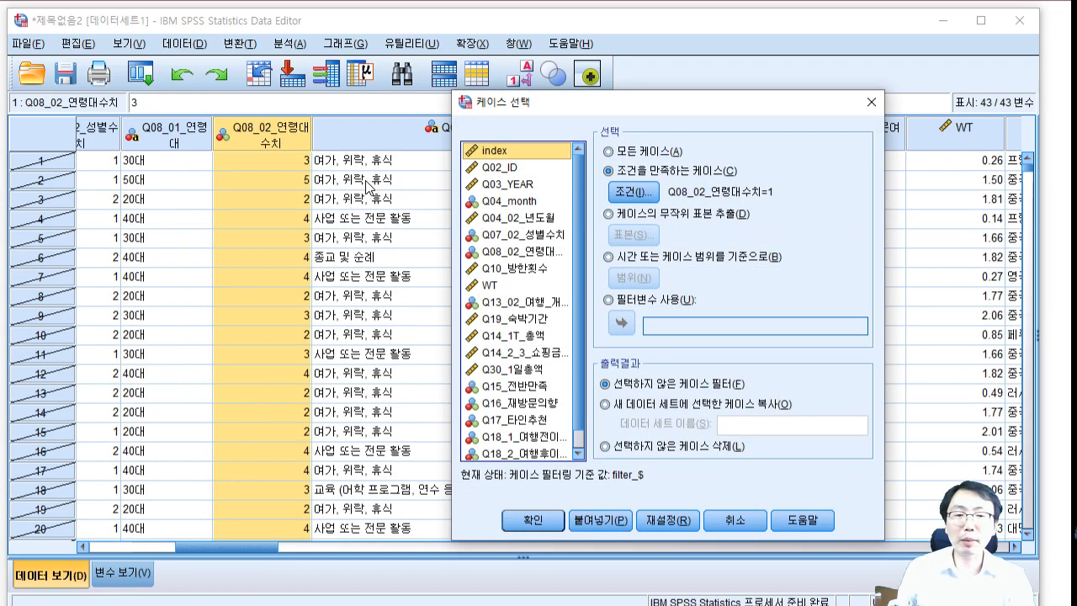
click(633, 192)
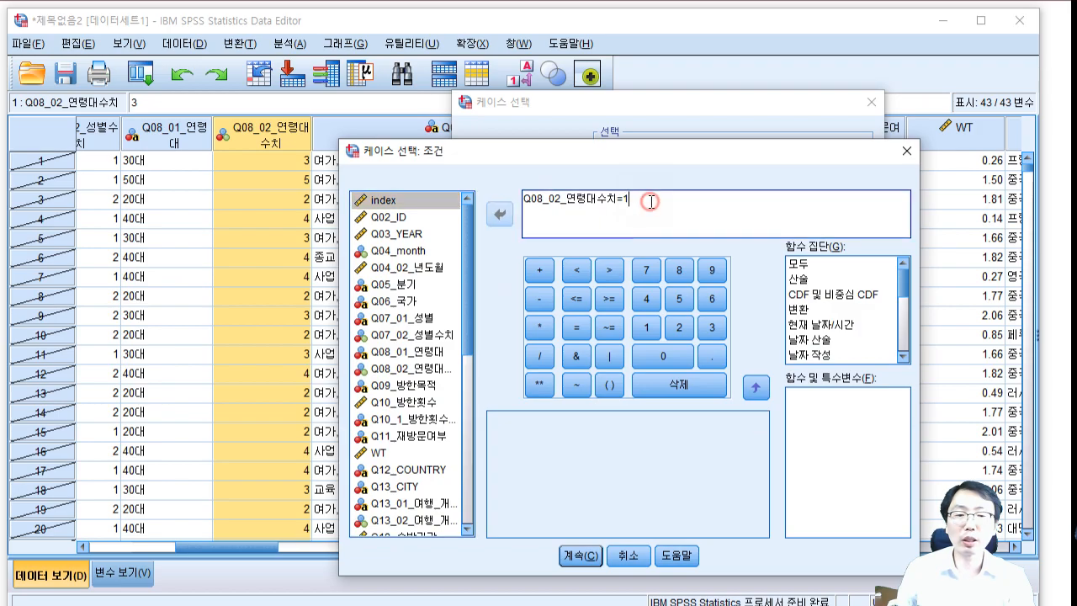
key(BackSpace)
text(2)
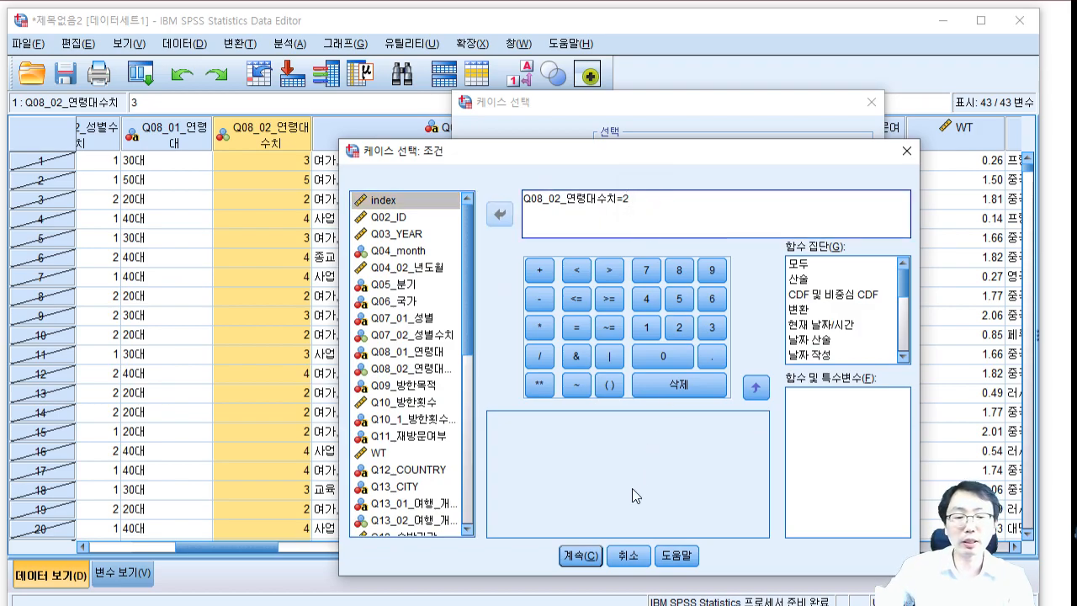
click(581, 555)
click(533, 583)
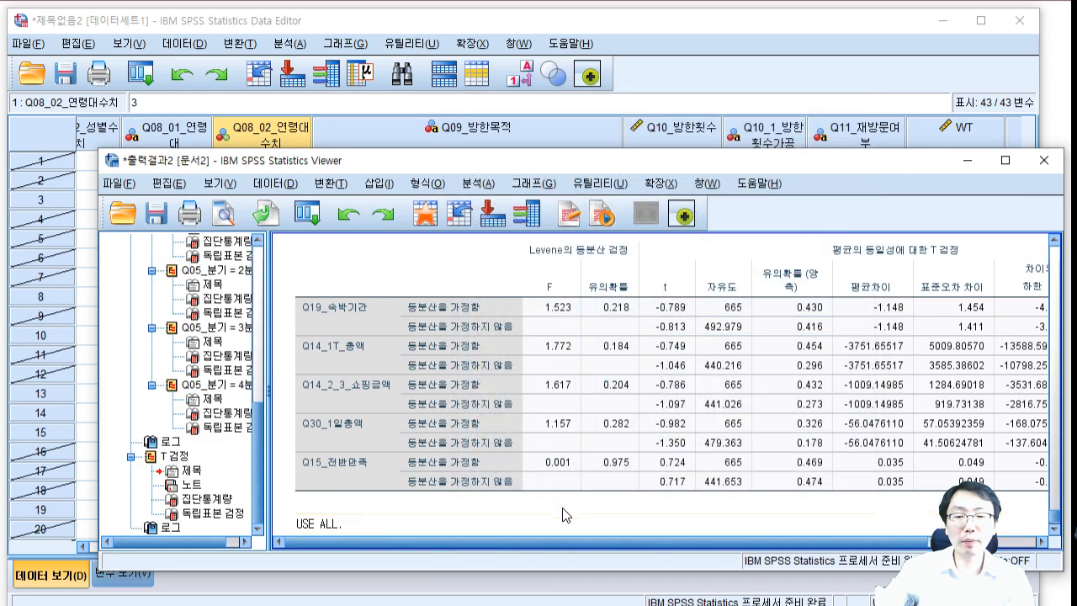
Step: Change the Select Cases condition to Q08_02_연령대수치 ~= 2 and apply it, filtering out the unselected cases
click(473, 113)
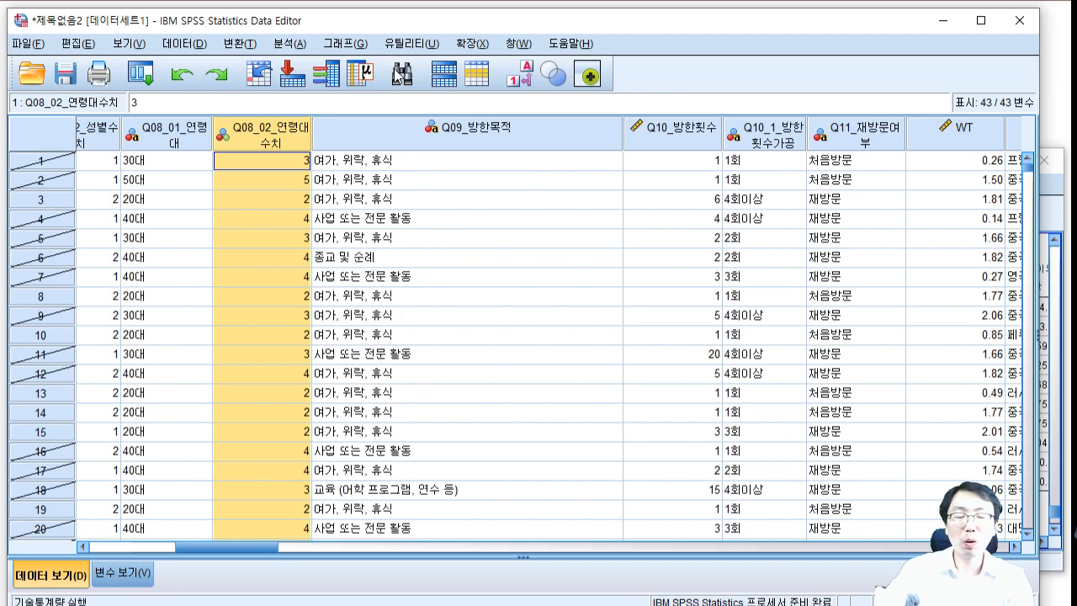
click(239, 45)
mouse_move(216, 49)
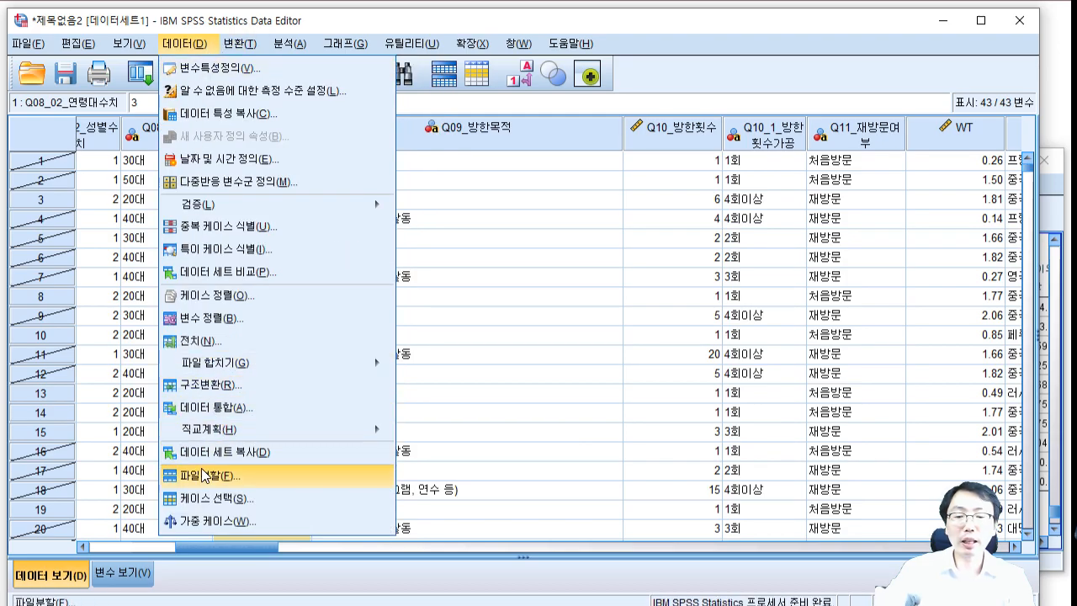
click(202, 498)
click(633, 197)
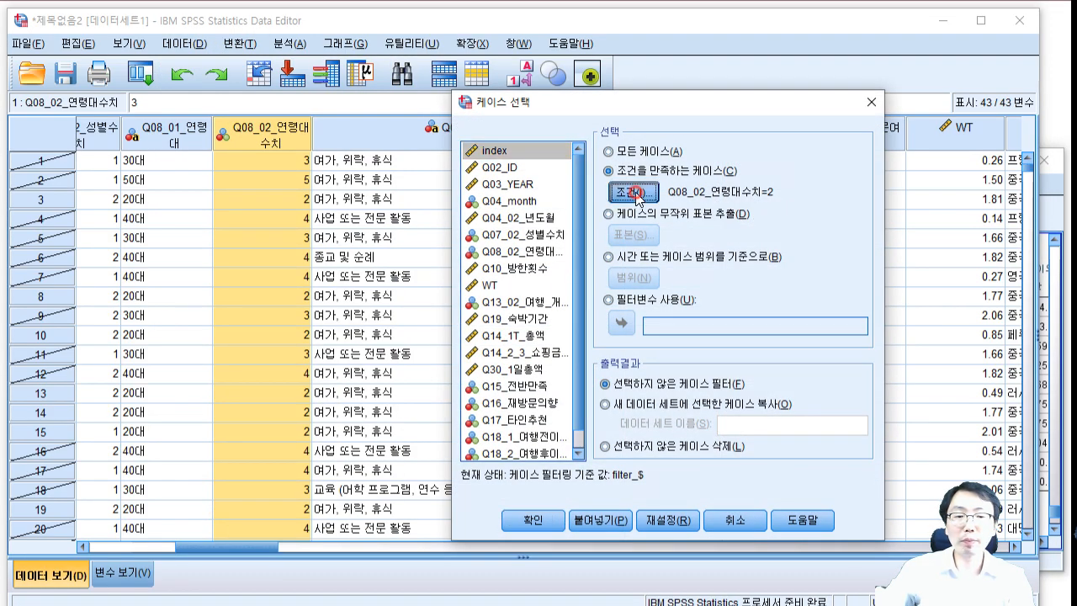
click(615, 202)
click(610, 330)
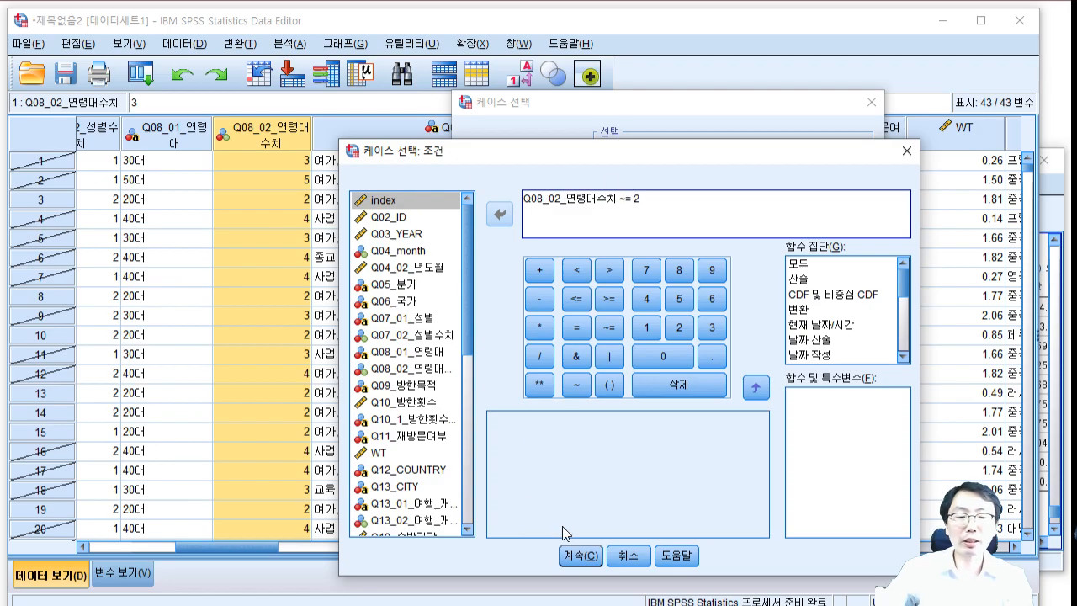
click(580, 556)
click(535, 521)
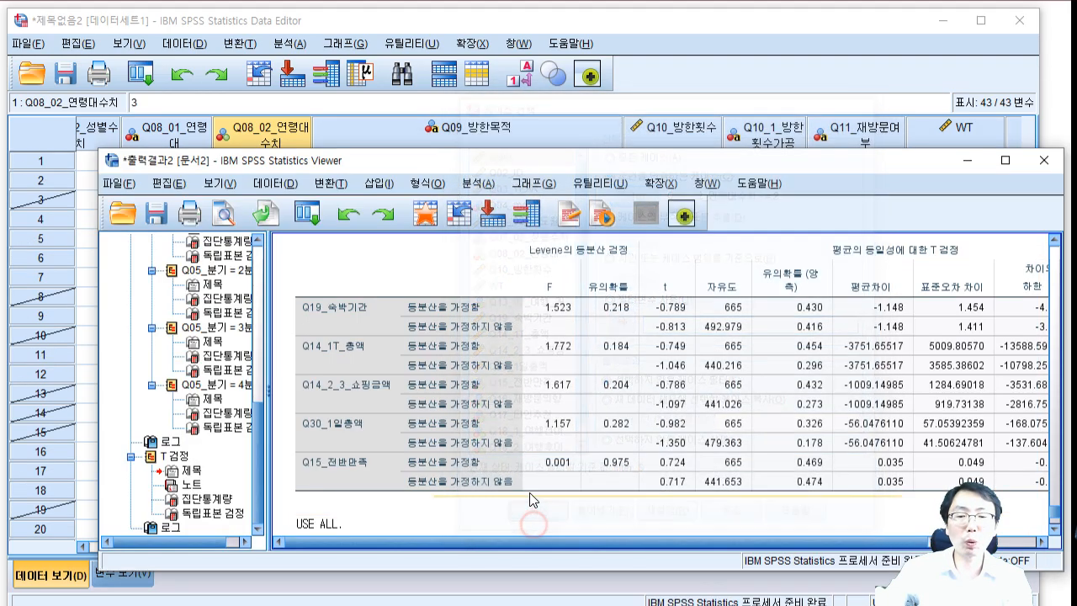
Step: Inspect the filtered data rows and the definition of the Q08_02_연령대수치 variable, ending back in the data view
click(733, 35)
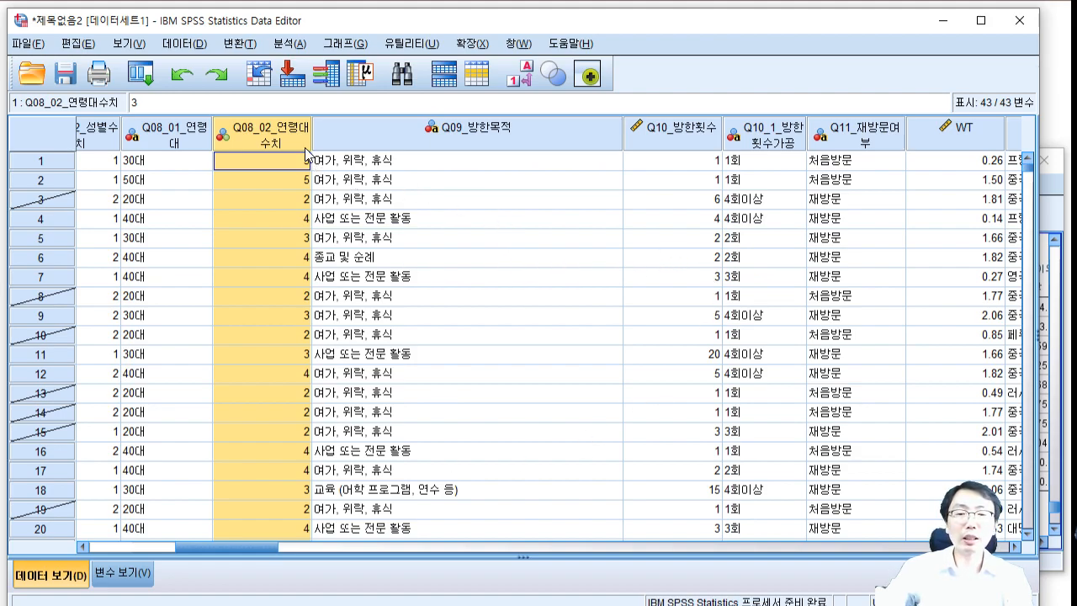
double_click(283, 133)
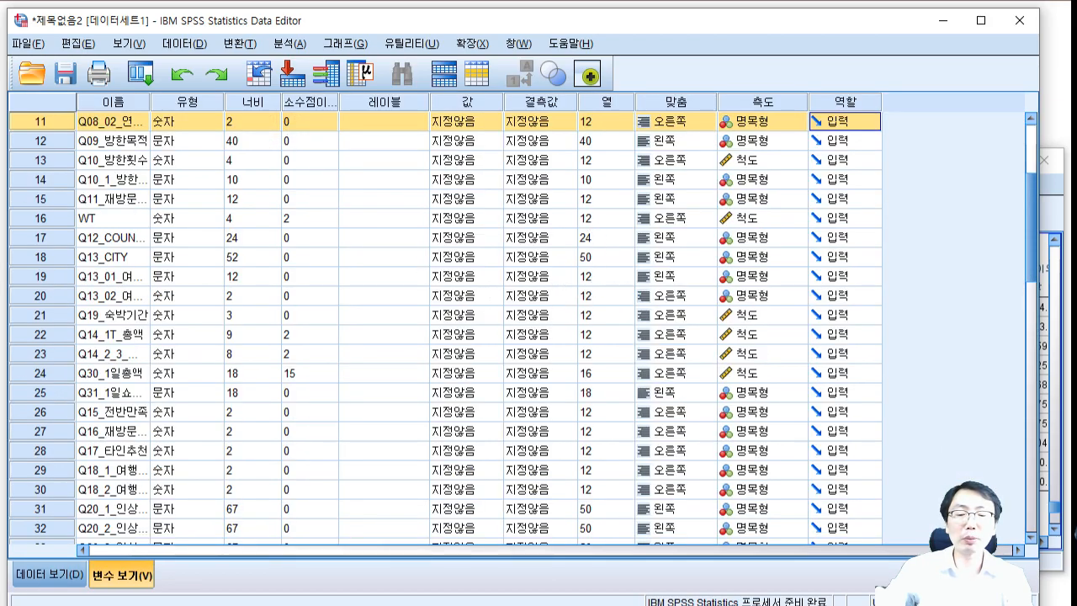
click(63, 579)
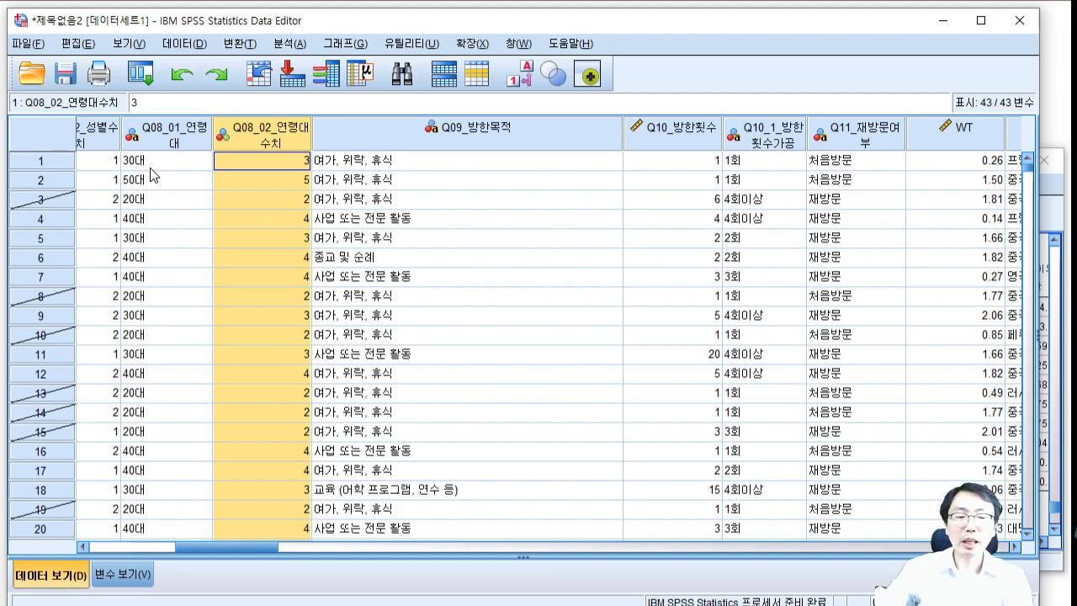
Step: Split the file by Q05_분기 so output is organized by group, with cases sorted by the grouping variable
click(129, 43)
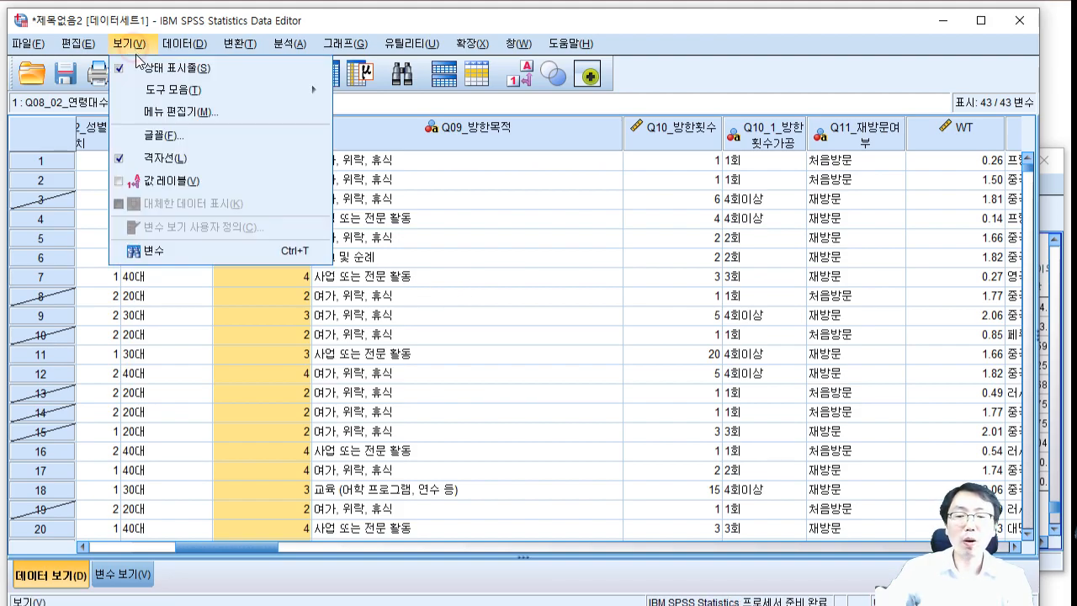
mouse_move(184, 43)
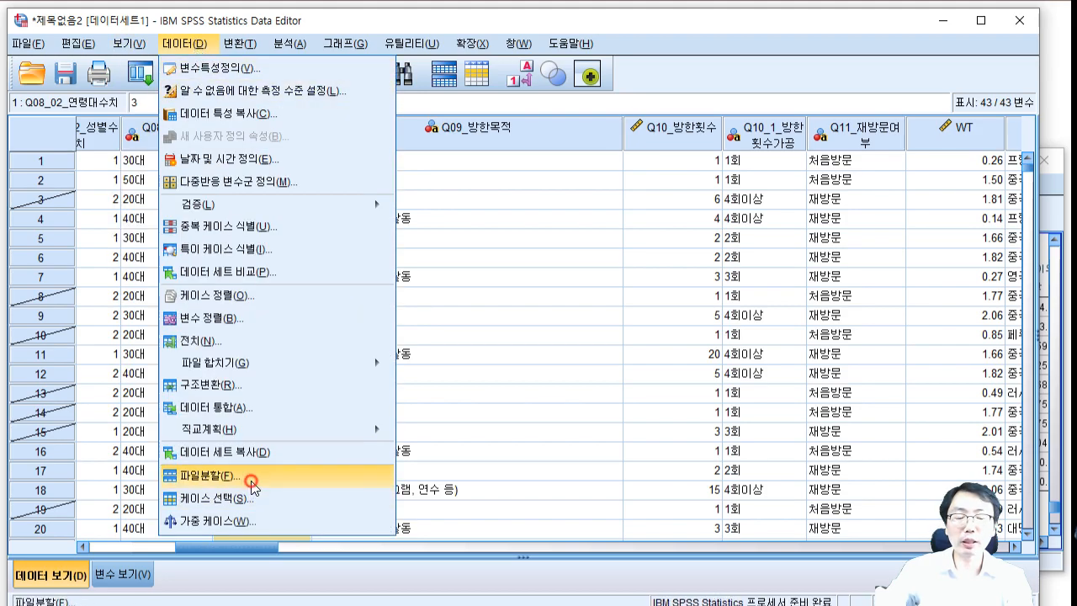
click(246, 476)
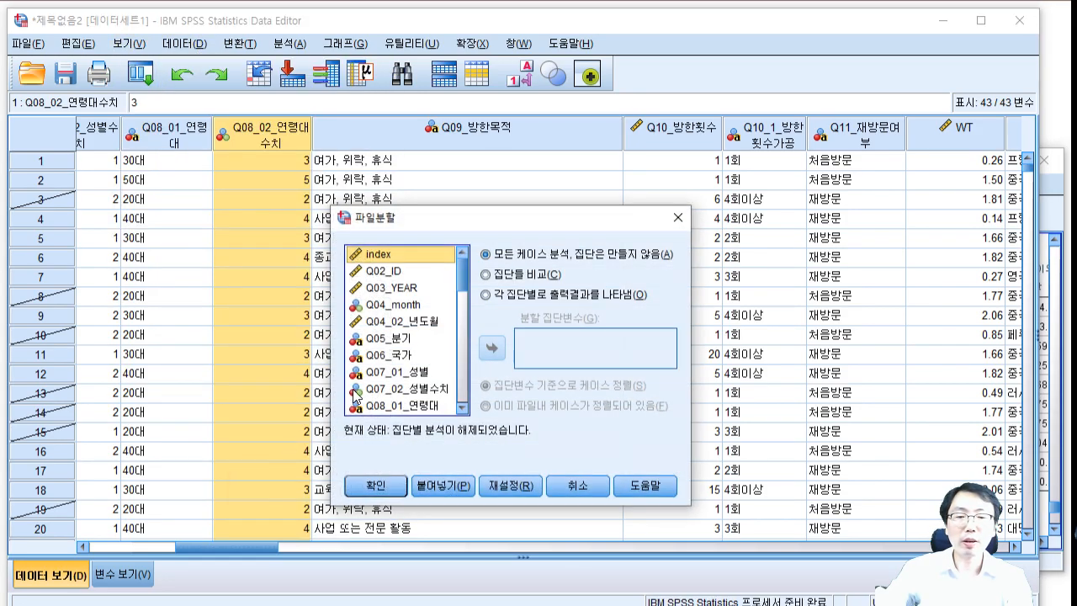
click(618, 301)
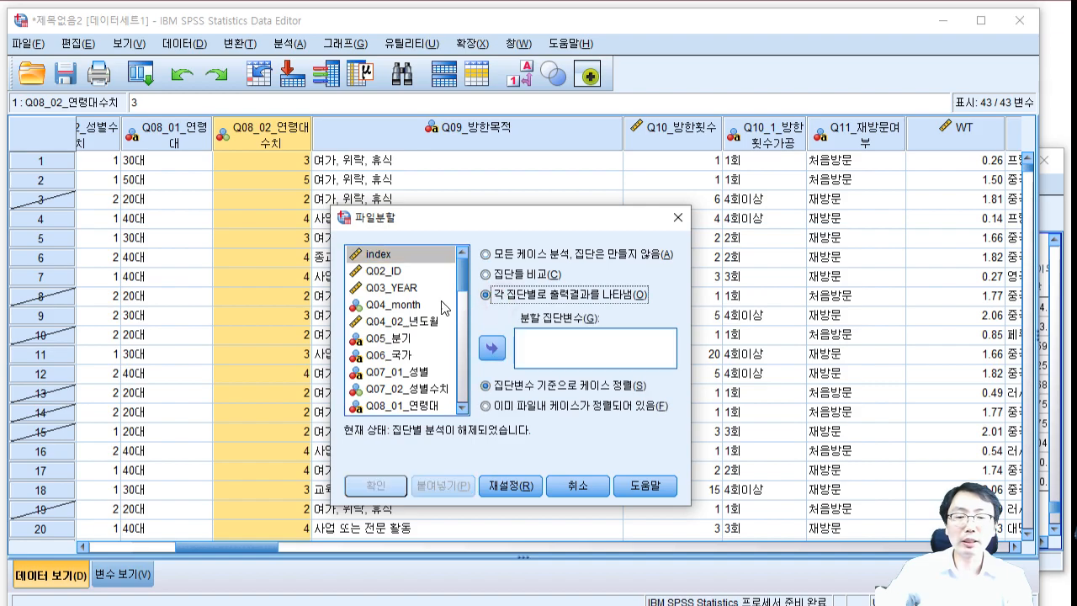
click(402, 338)
click(493, 347)
click(376, 486)
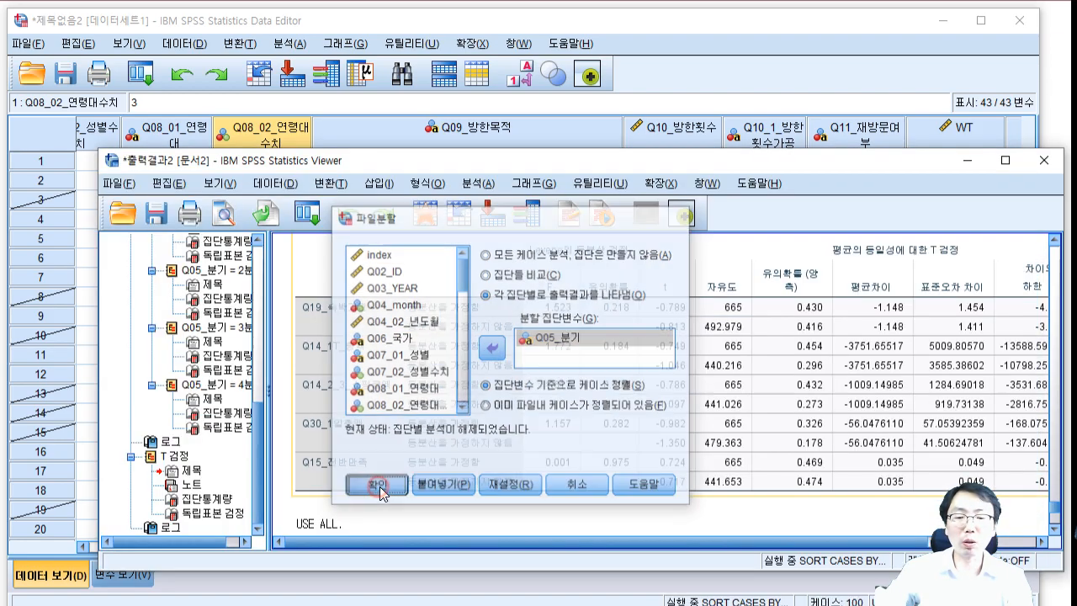
Step: Run the independent-samples T test again with the same variables on the filtered, quarter-split data, and review the 1분기 and 2분기 results
click(488, 189)
click(551, 289)
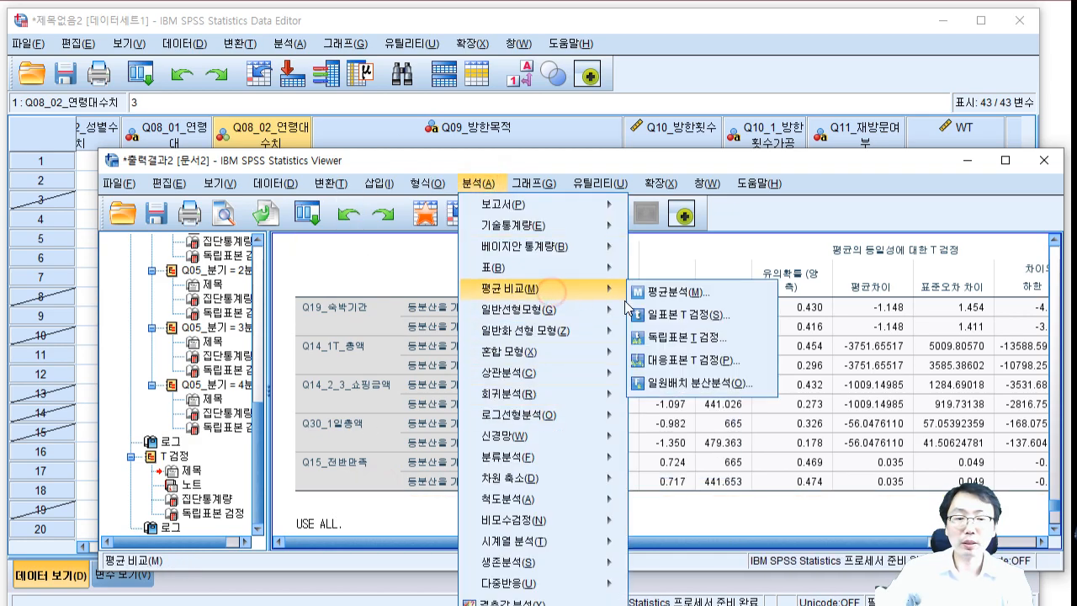
click(689, 340)
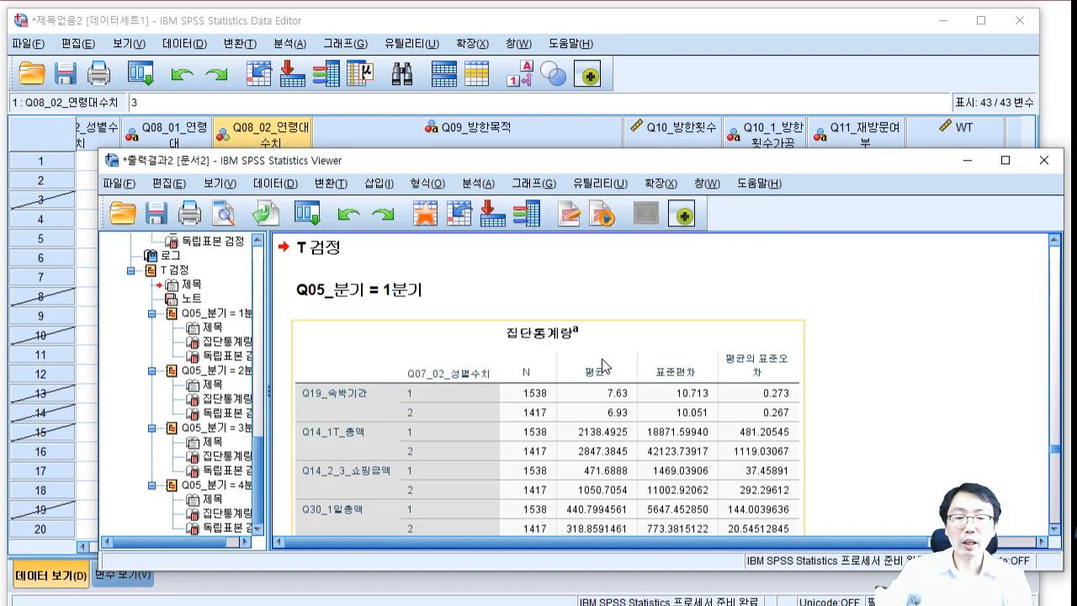
scroll(425, 303, down, 5)
scroll(424, 301, down, 5)
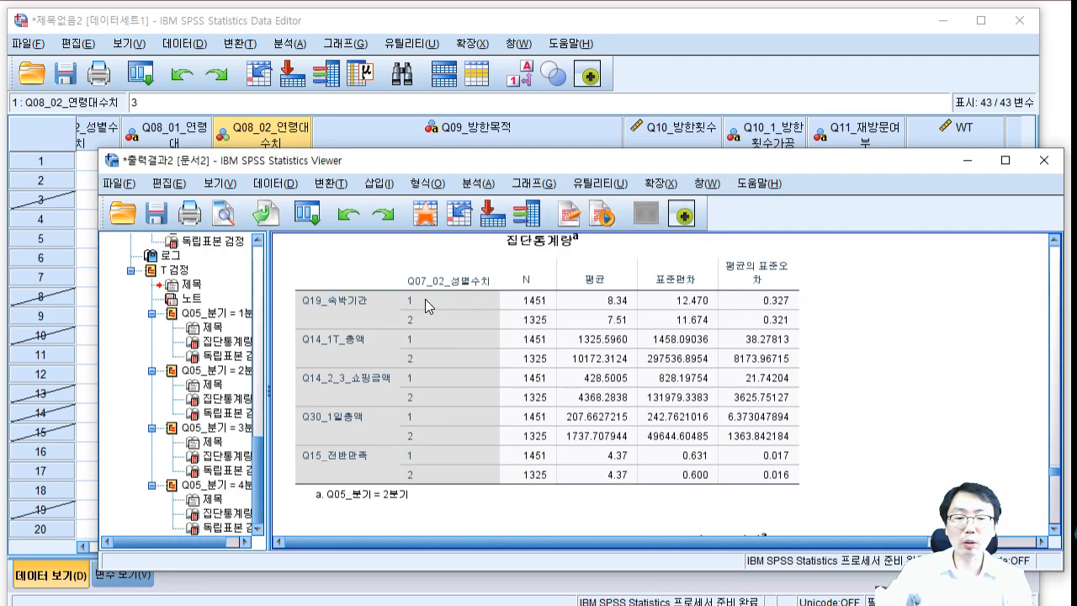
scroll(389, 309, up, 2)
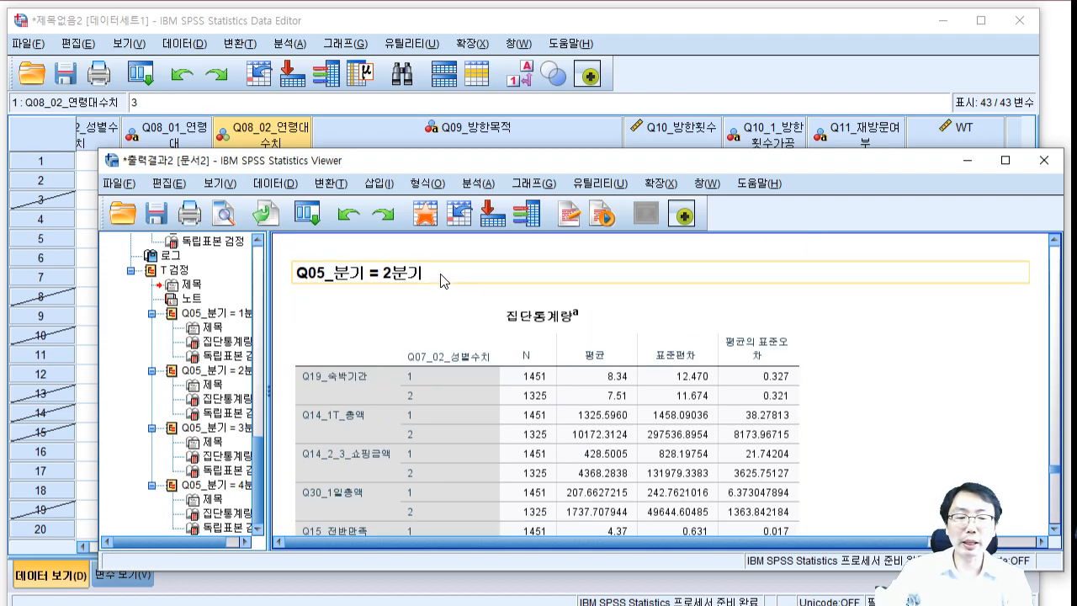
Step: Check the current Split File settings, close them without changes, and return to the filtered data rows
click(274, 183)
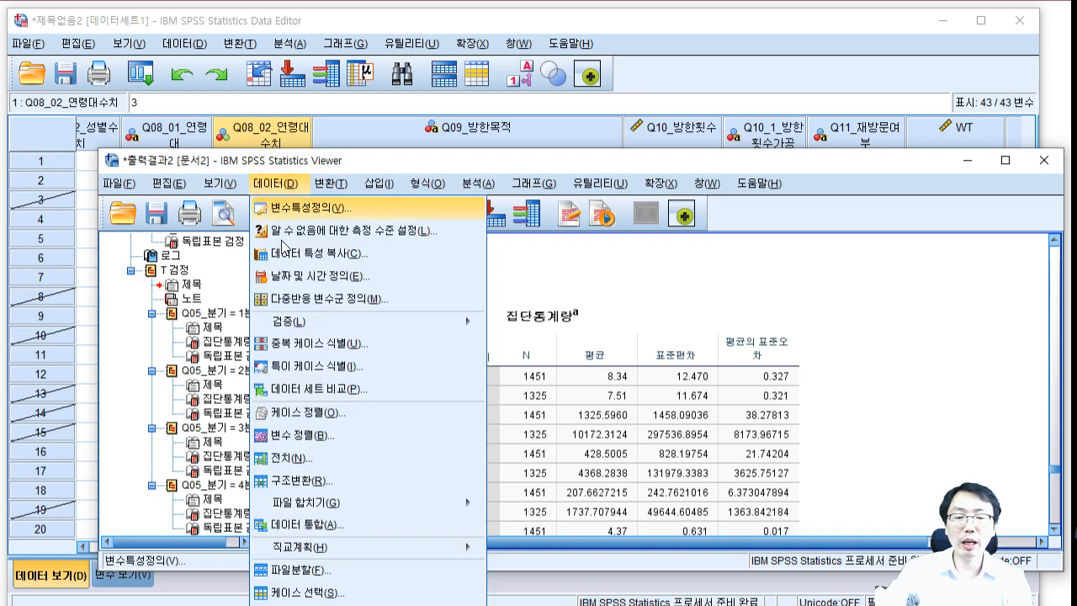
click(303, 570)
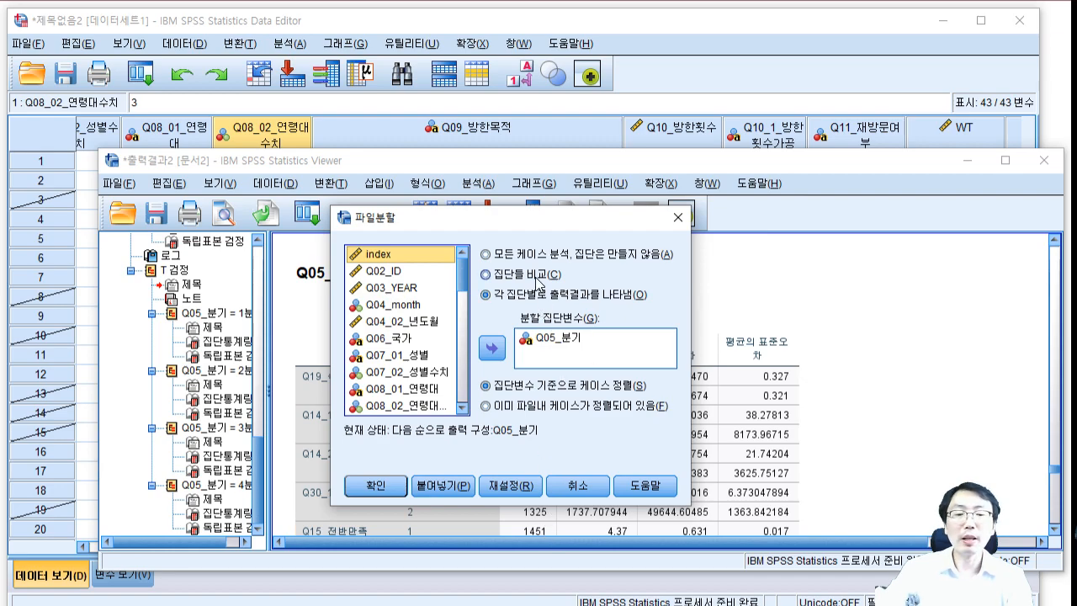
click(305, 132)
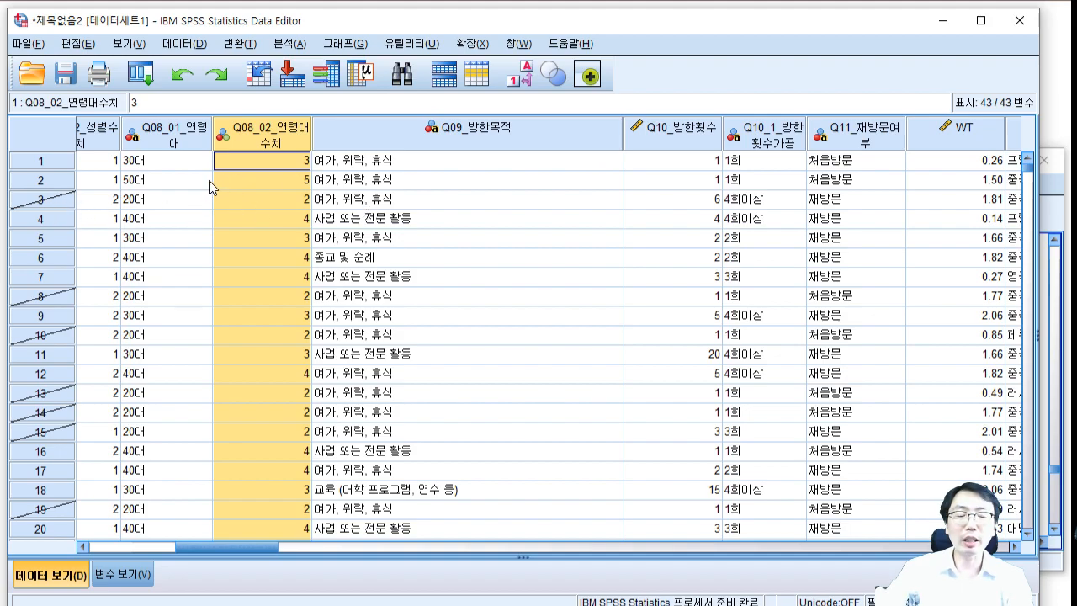
Step: Check the current Select Cases condition on Q08_02_연령대수치 and close the dialogs without changes
click(138, 47)
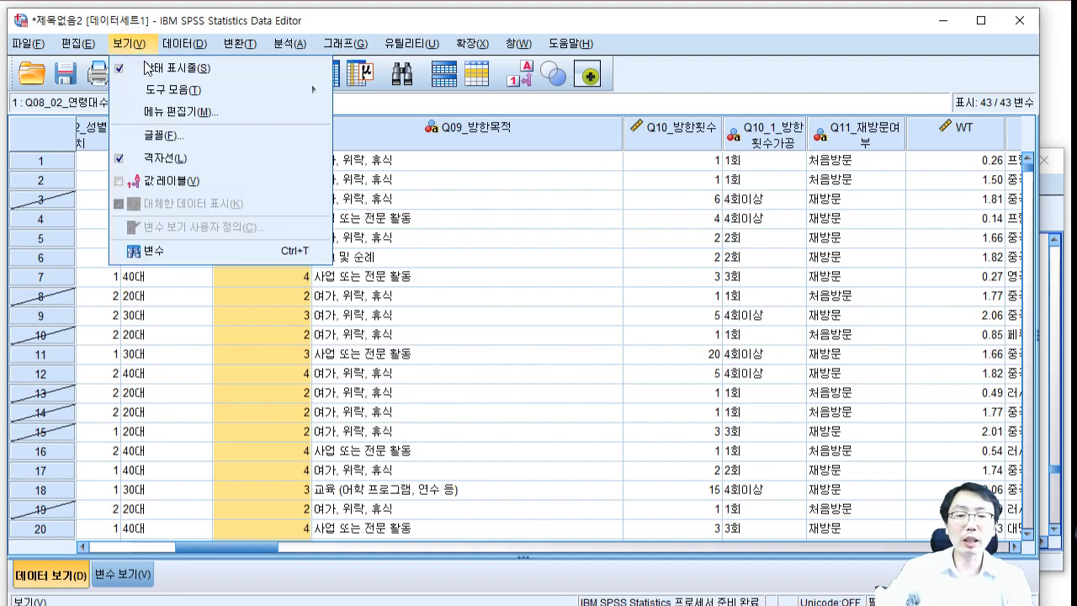
mouse_move(194, 47)
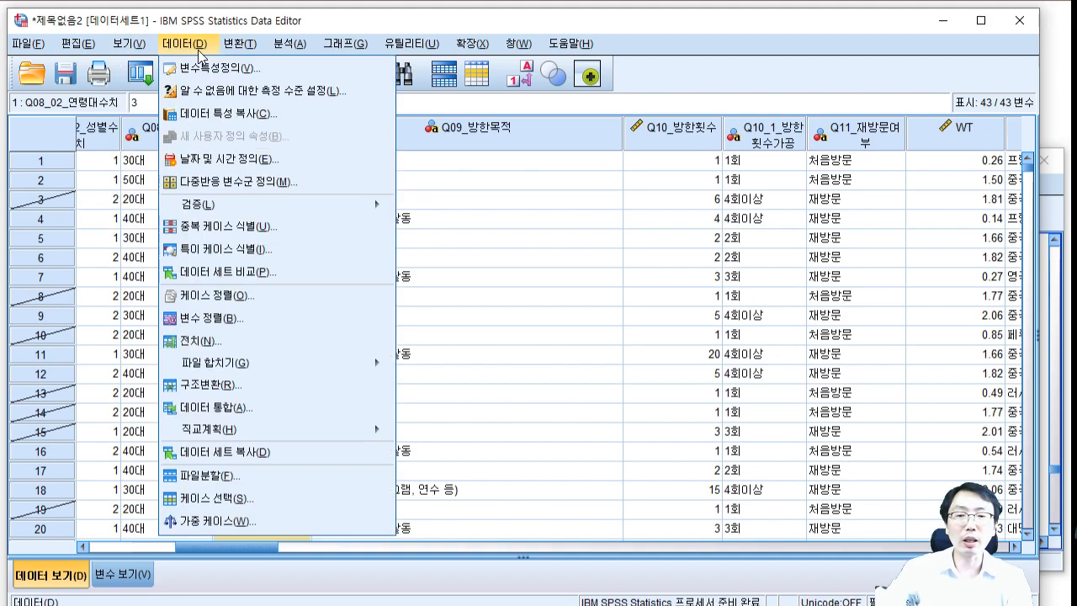
click(223, 499)
click(648, 192)
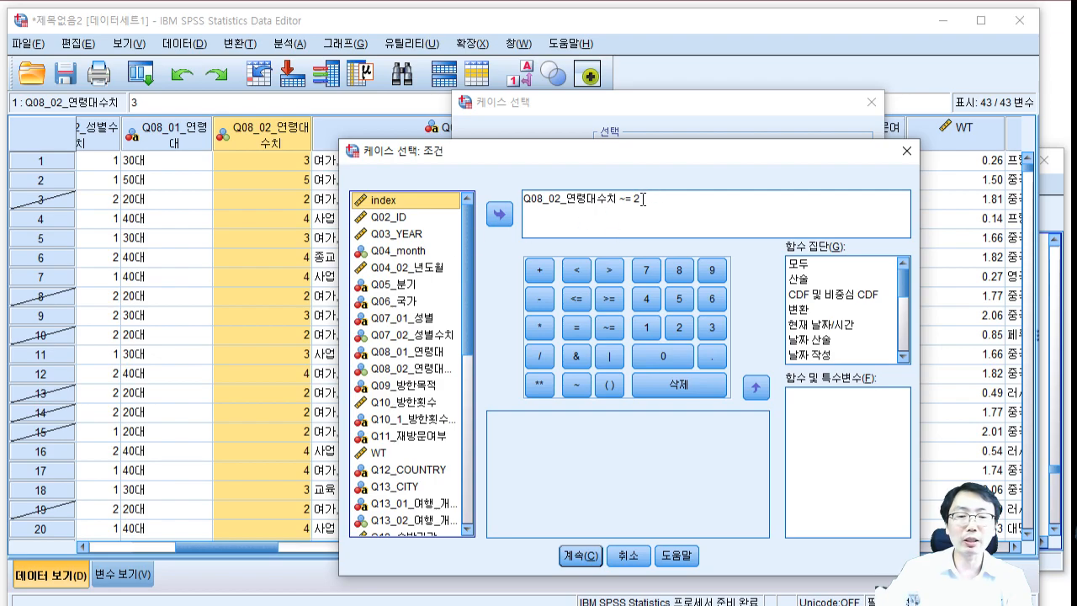
click(626, 557)
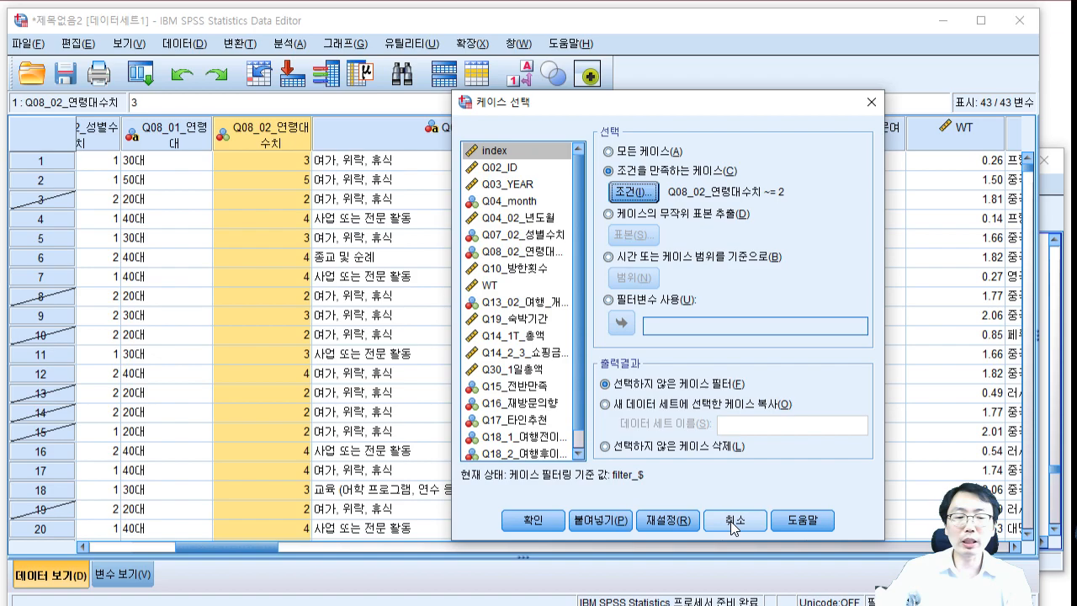
click(734, 522)
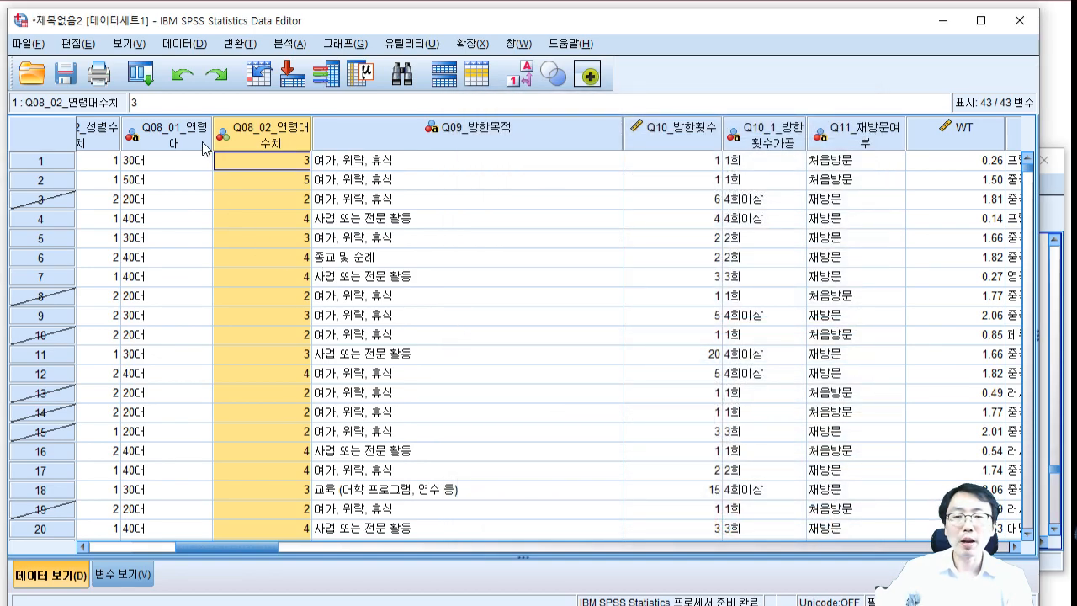
click(185, 43)
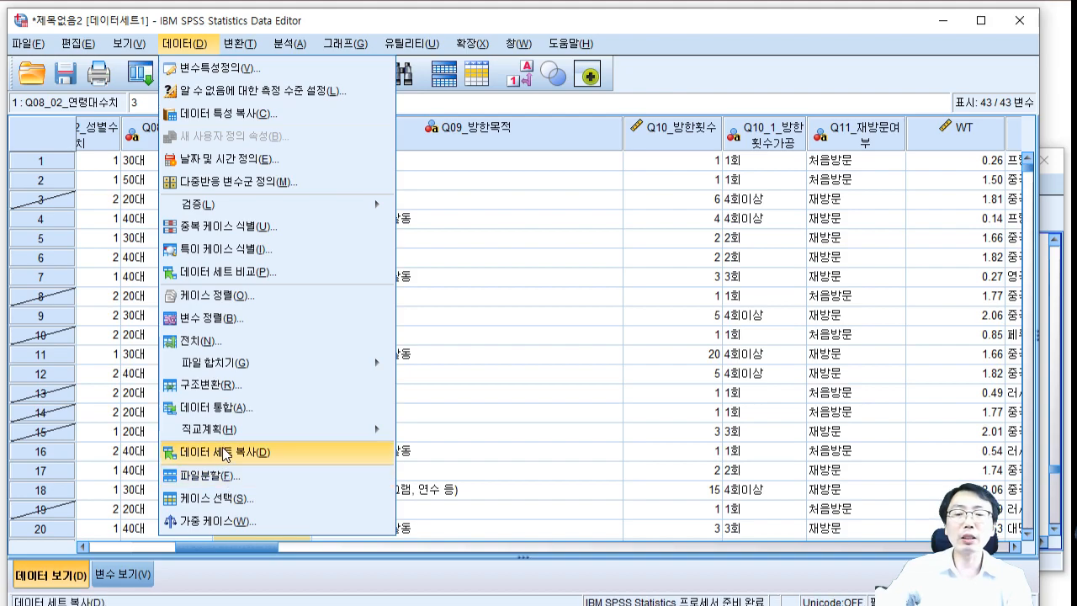
mouse_move(261, 435)
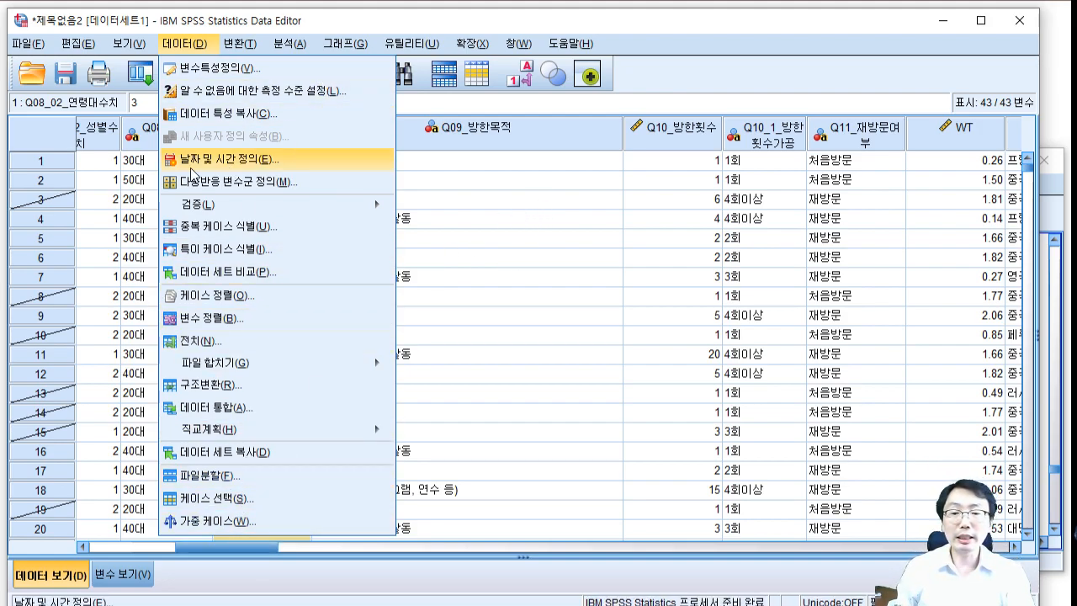
click(133, 181)
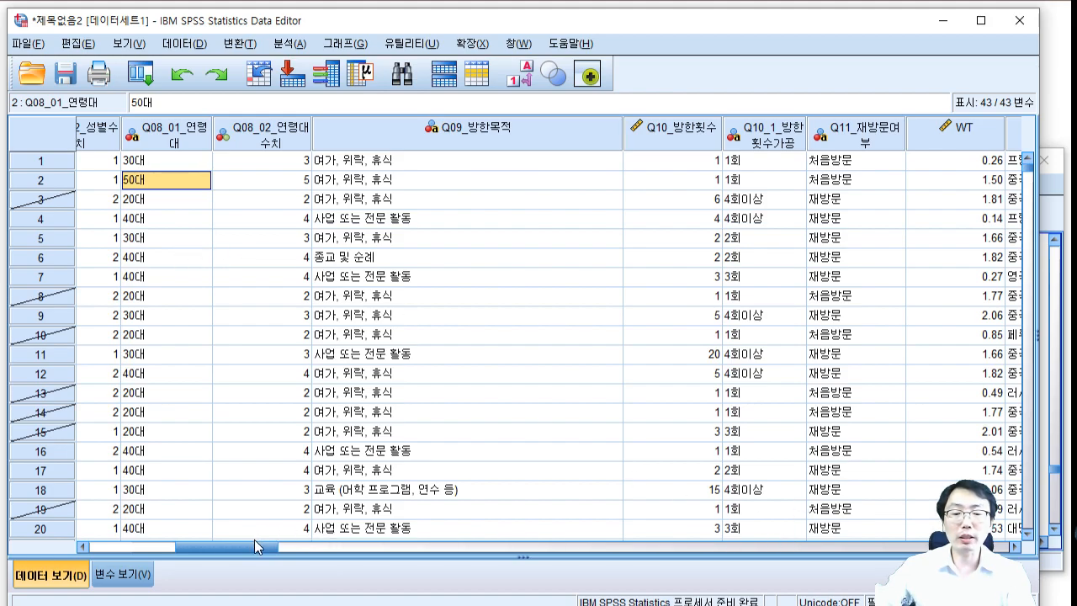
drag(254, 543, 242, 544)
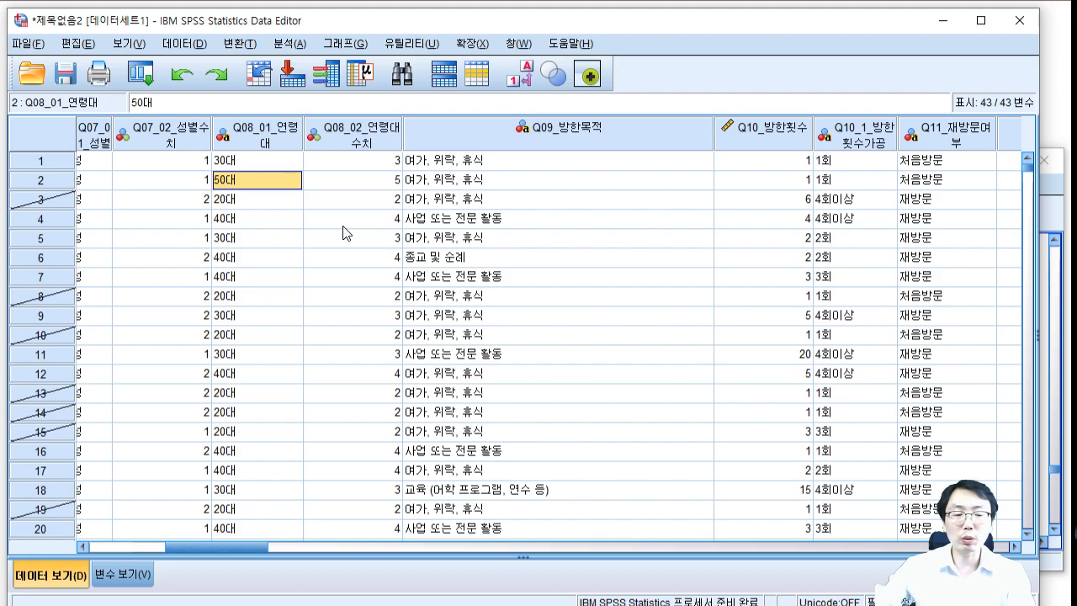
click(185, 43)
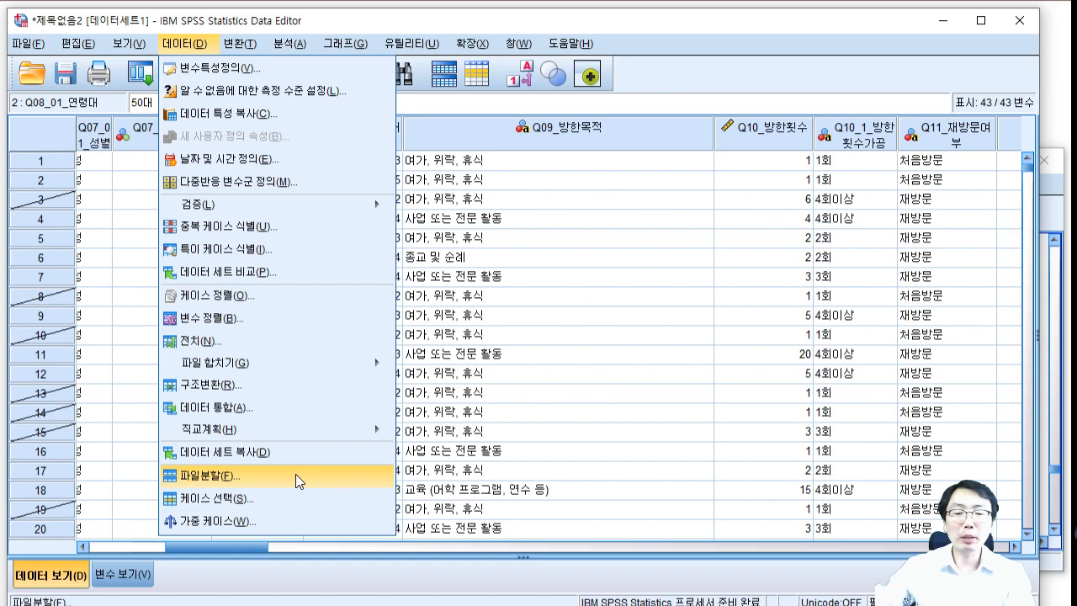
click(654, 279)
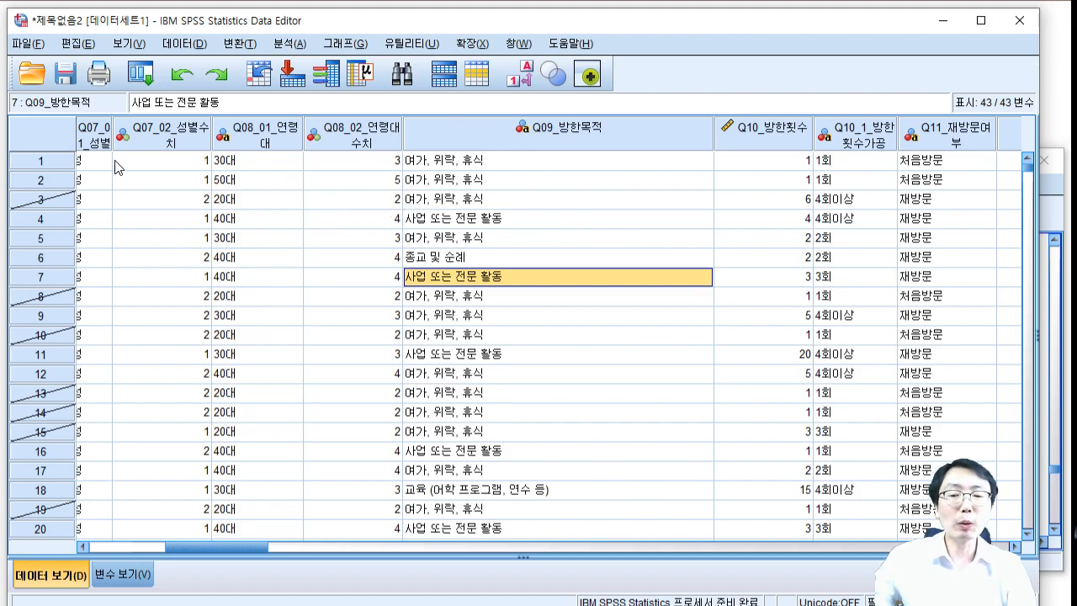
click(44, 180)
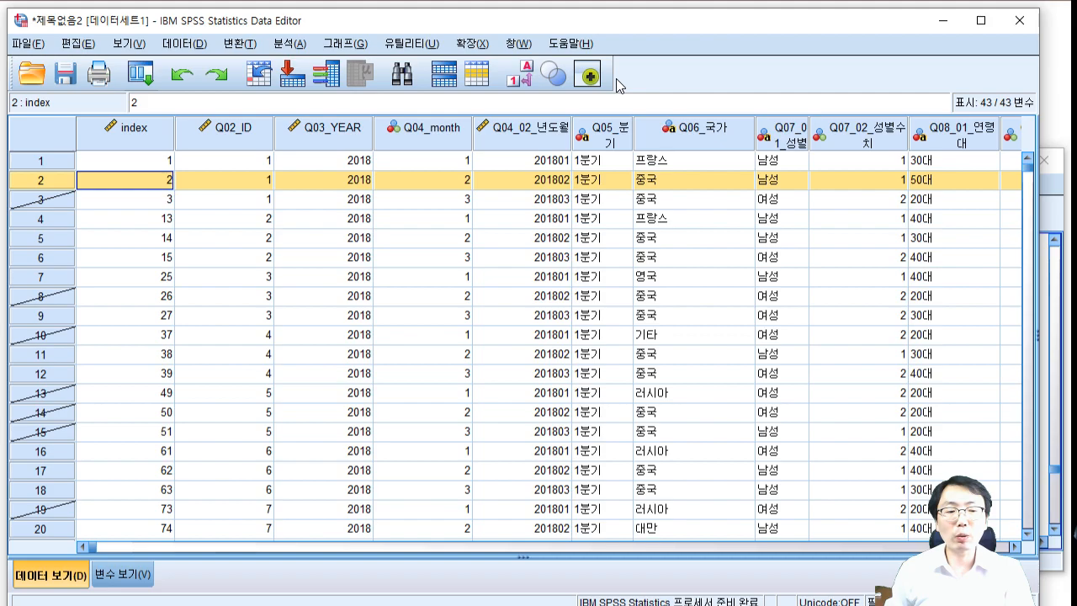
Step: Reset the Select Cases settings so that all cases are included without an age filter
click(247, 44)
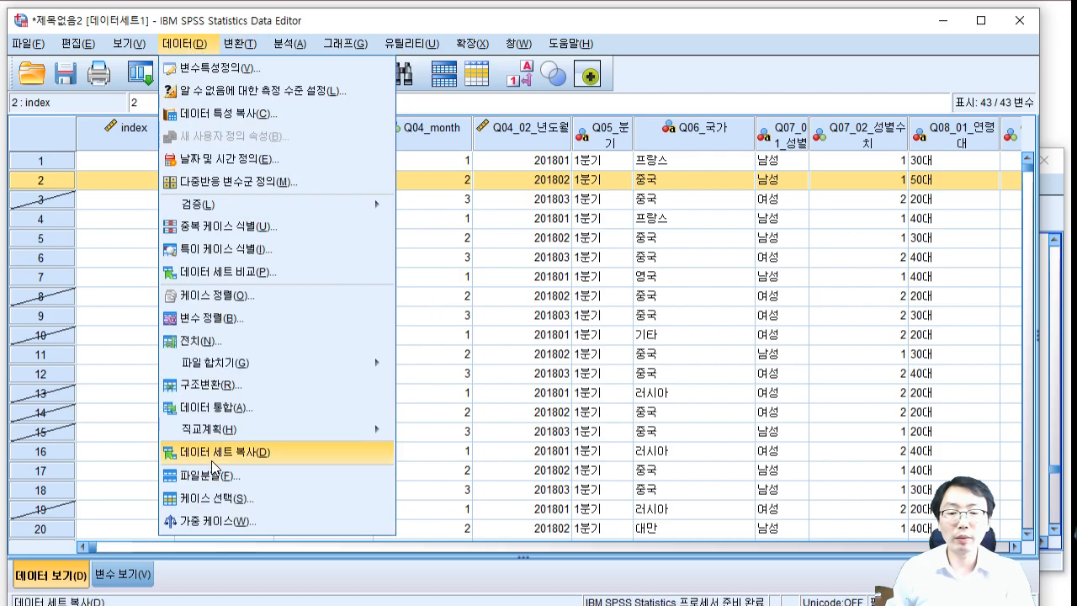
click(218, 498)
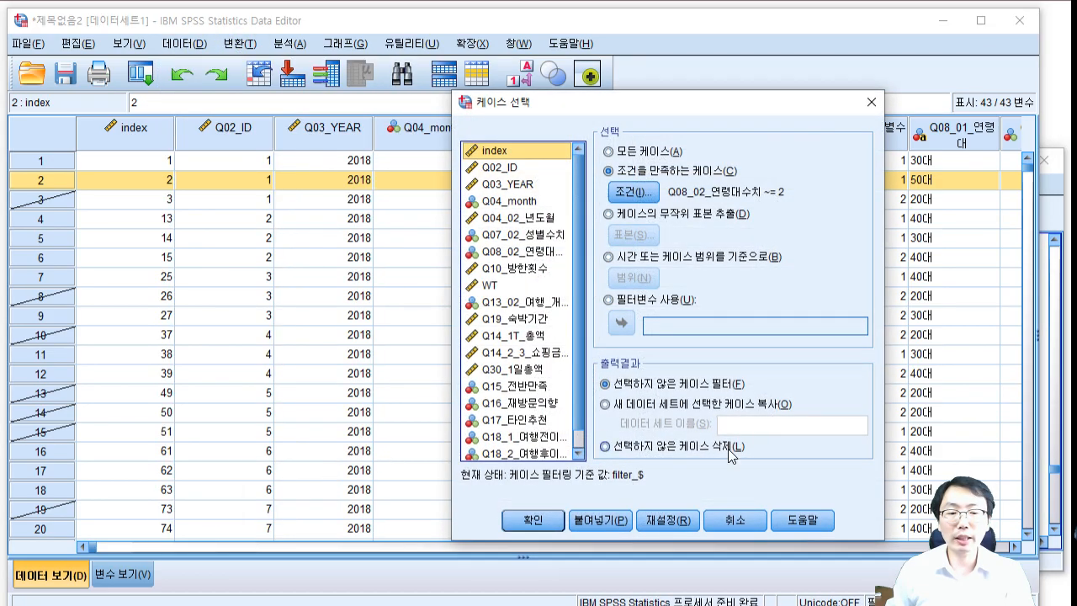
click(669, 520)
click(543, 523)
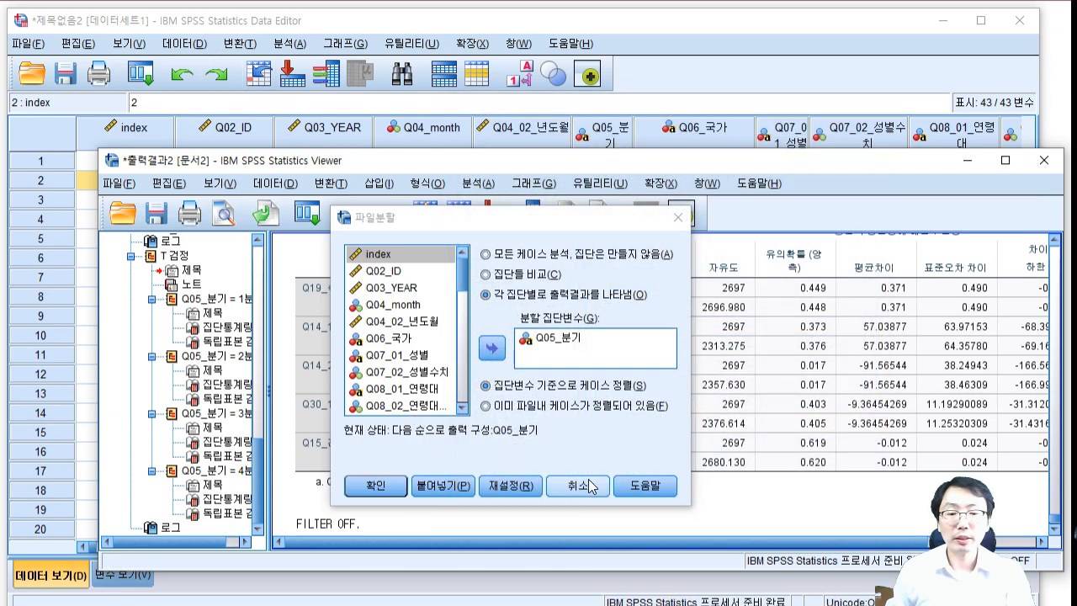
click(583, 483)
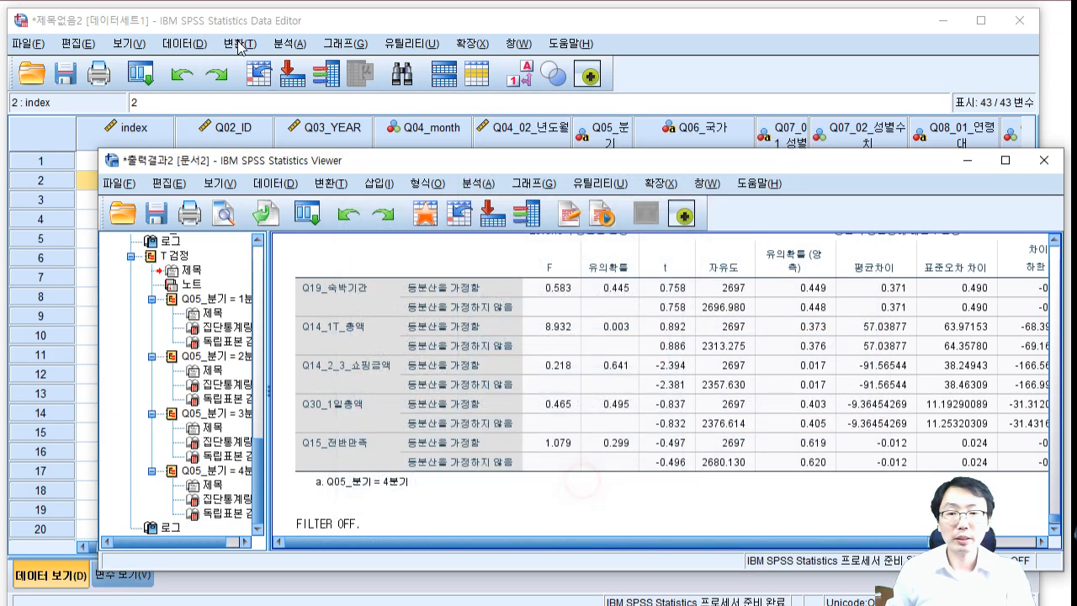
Step: Reset the Split File settings to analyze all cases without groups, and return to the data
click(236, 45)
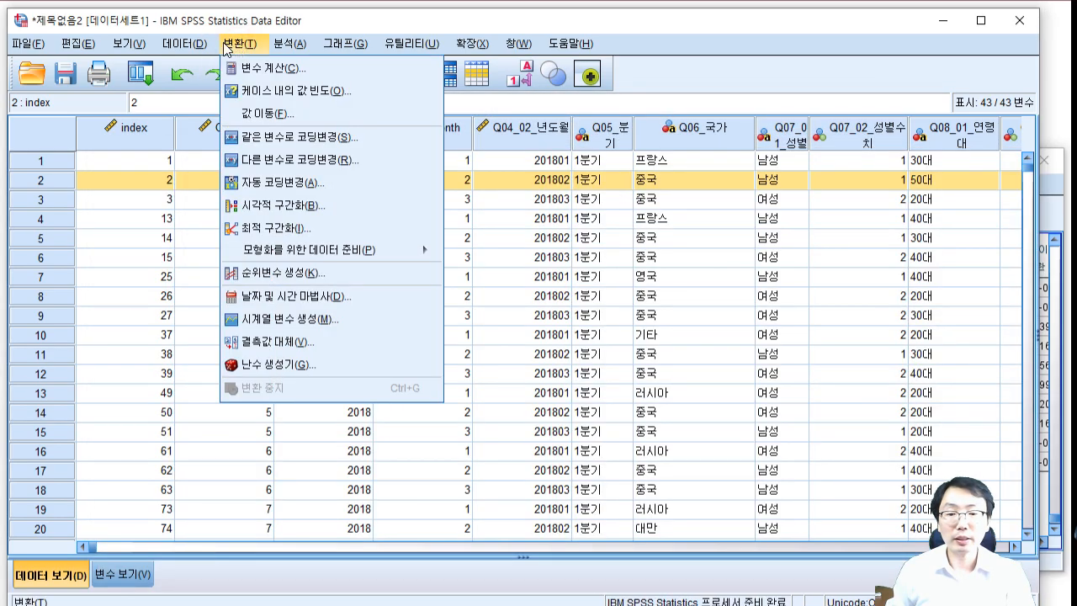
click(230, 478)
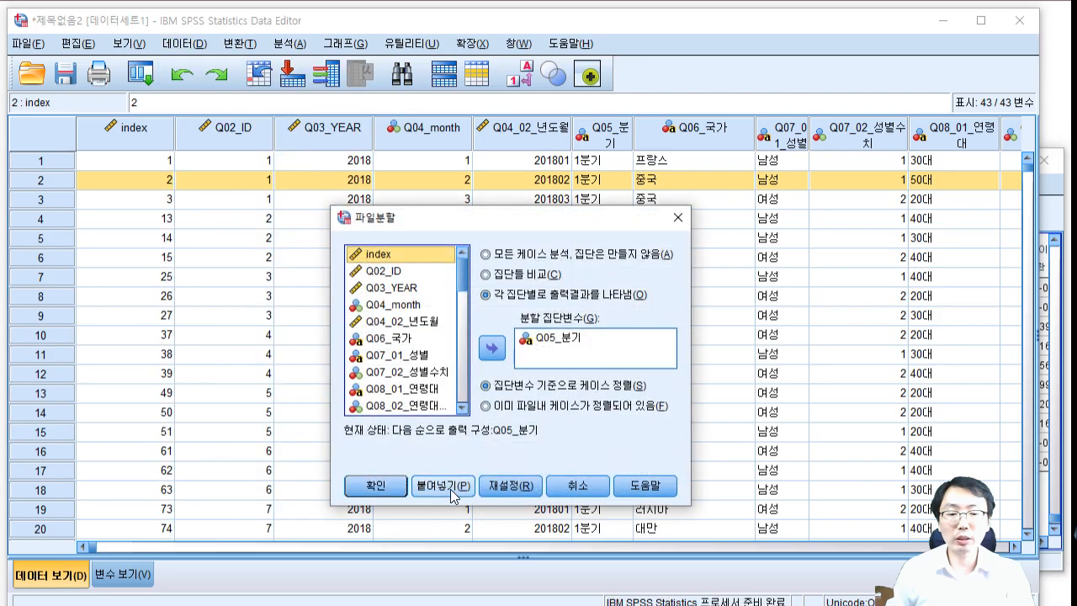
click(511, 486)
click(375, 486)
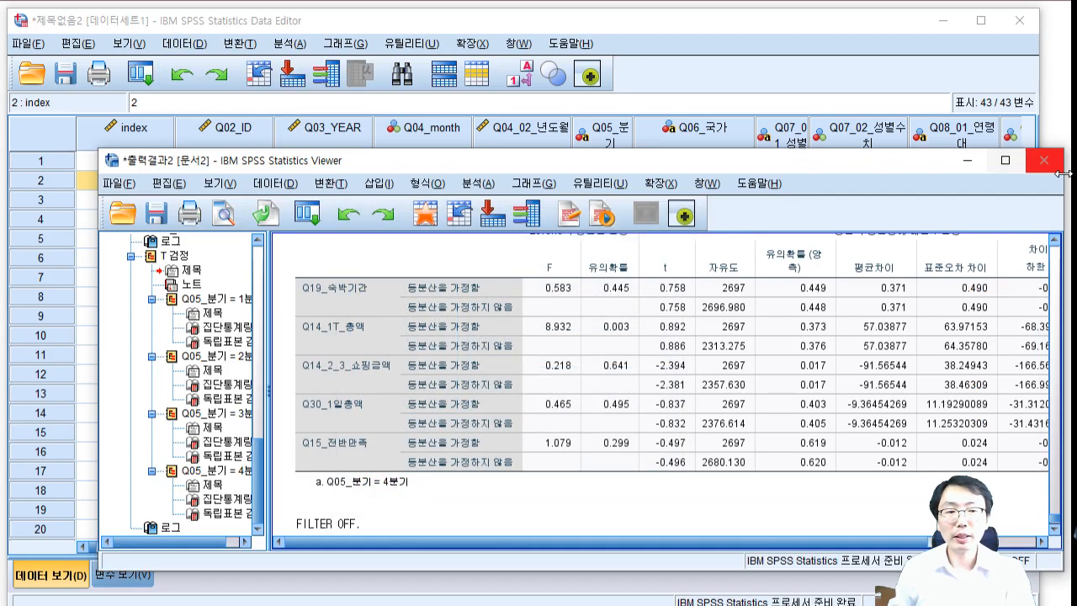
click(838, 105)
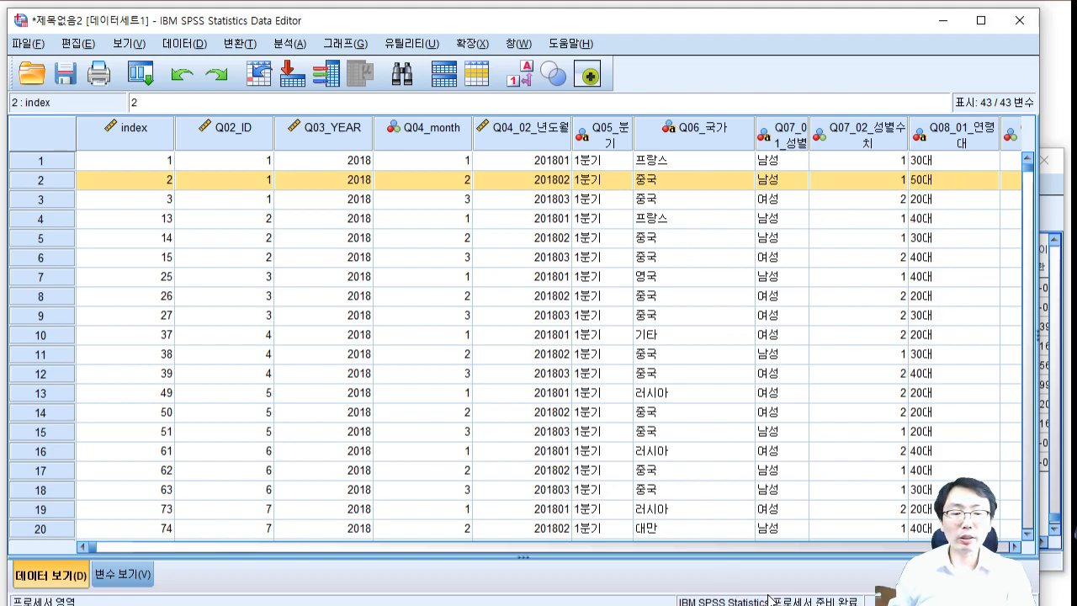
Step: Split the file by Q07_02_성별수치 so output is organized by group, and return to the data view
click(102, 549)
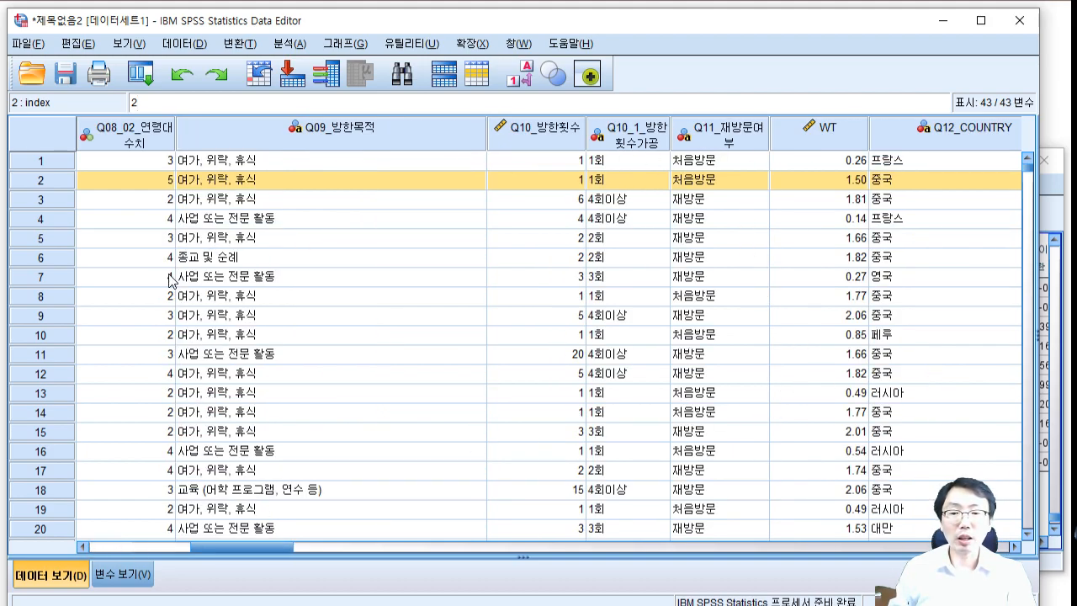
drag(237, 551, 218, 548)
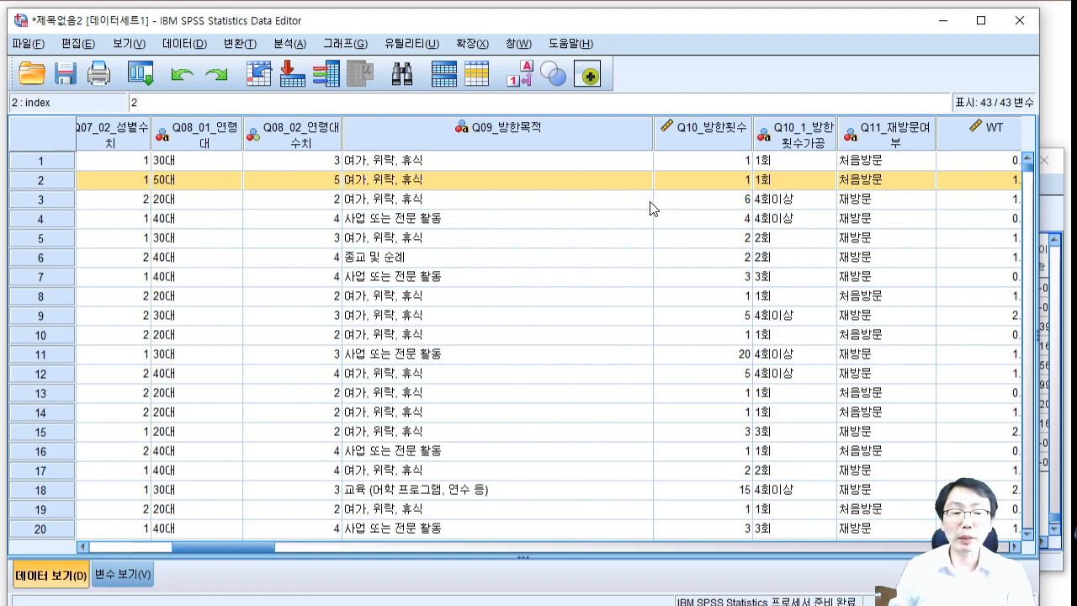
click(82, 45)
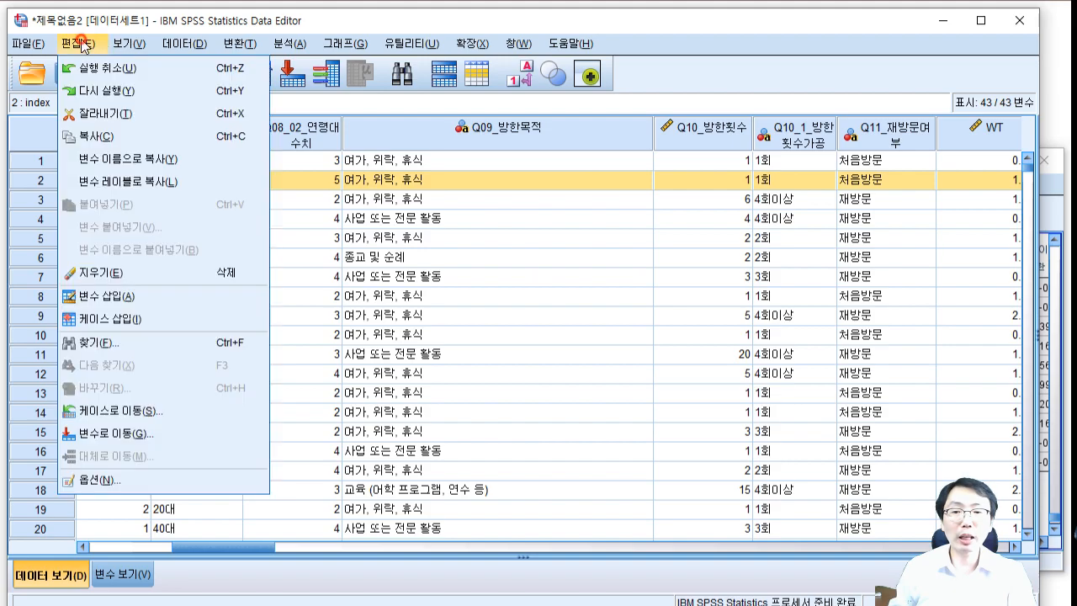
mouse_move(139, 49)
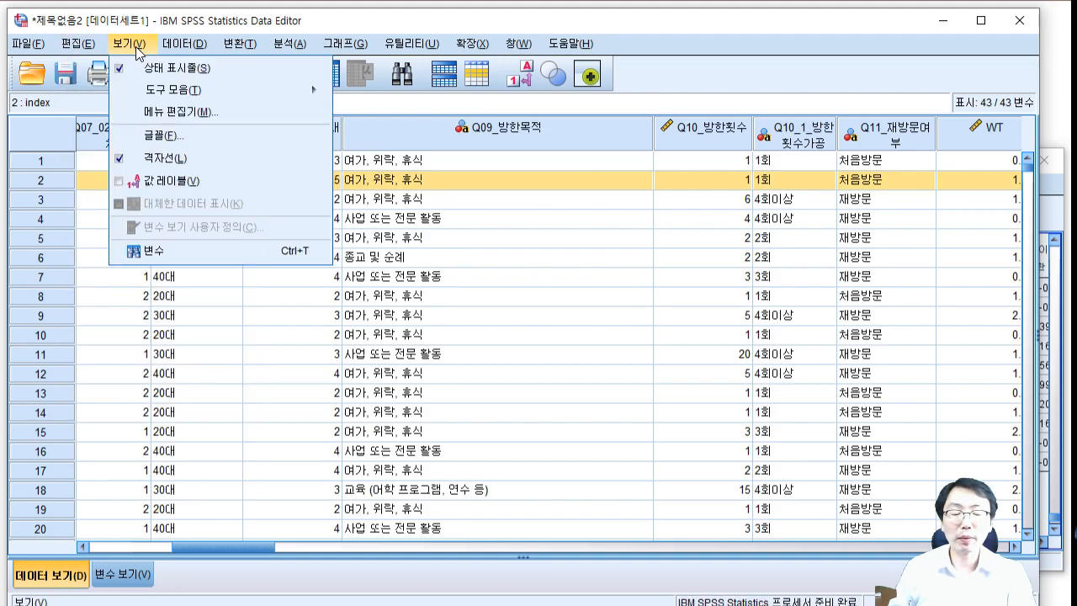
mouse_move(185, 47)
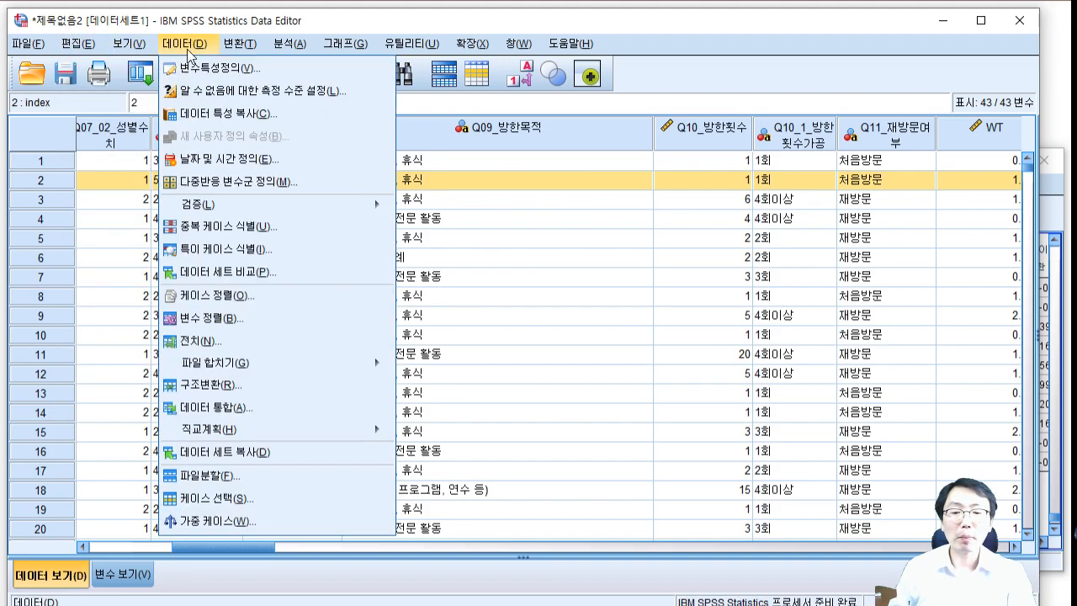
click(192, 476)
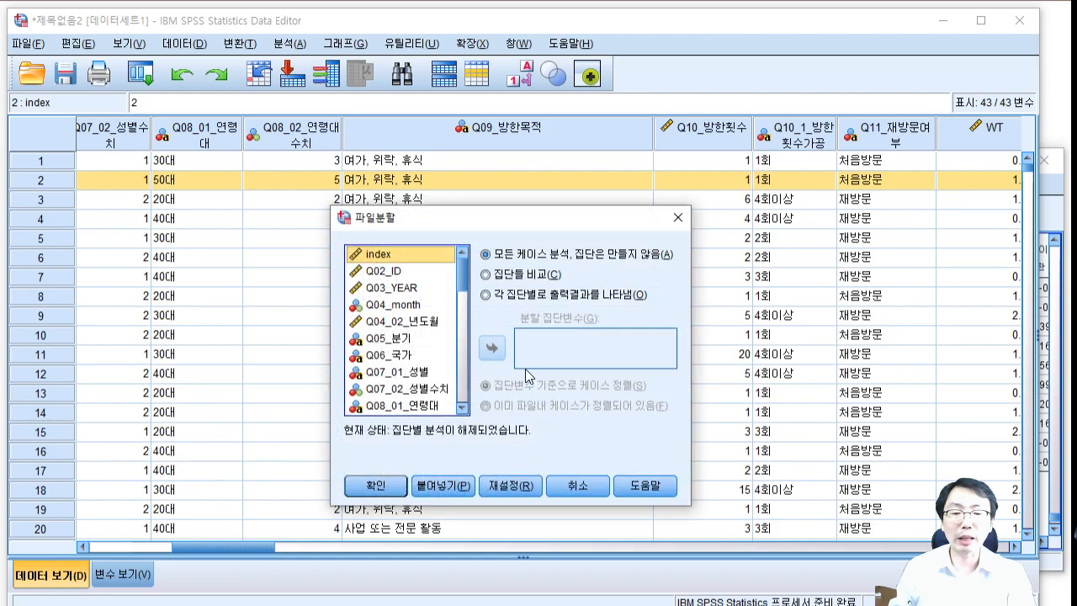
click(418, 390)
click(486, 295)
click(492, 348)
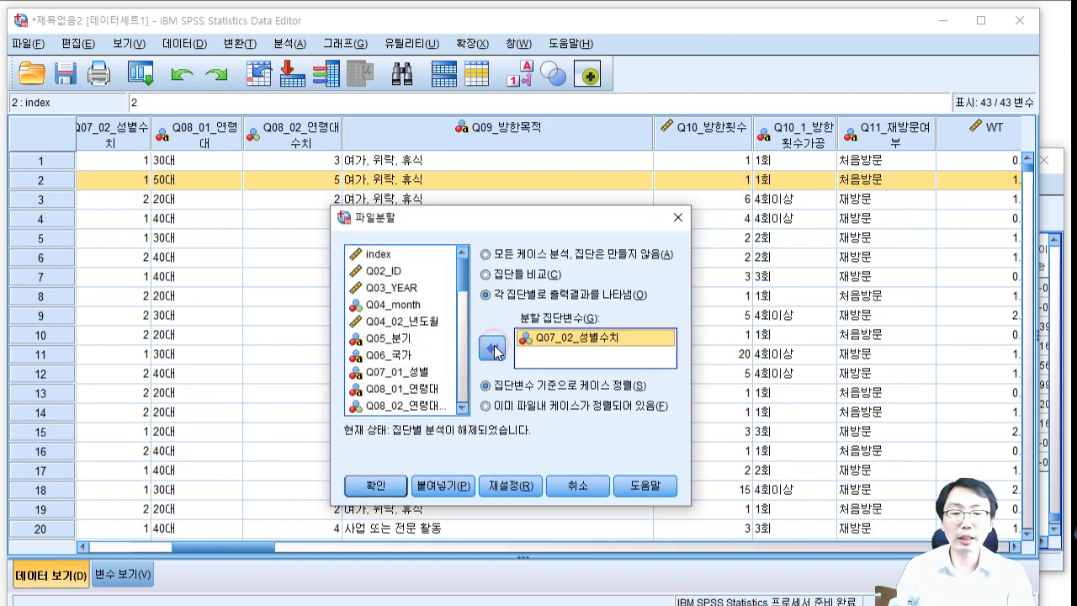
click(375, 485)
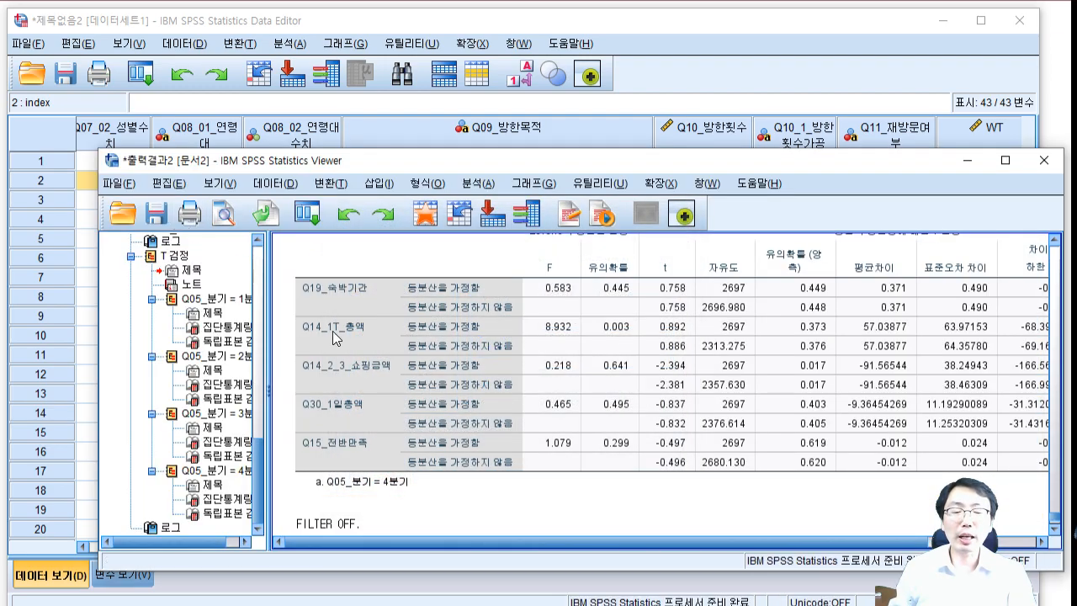
click(753, 61)
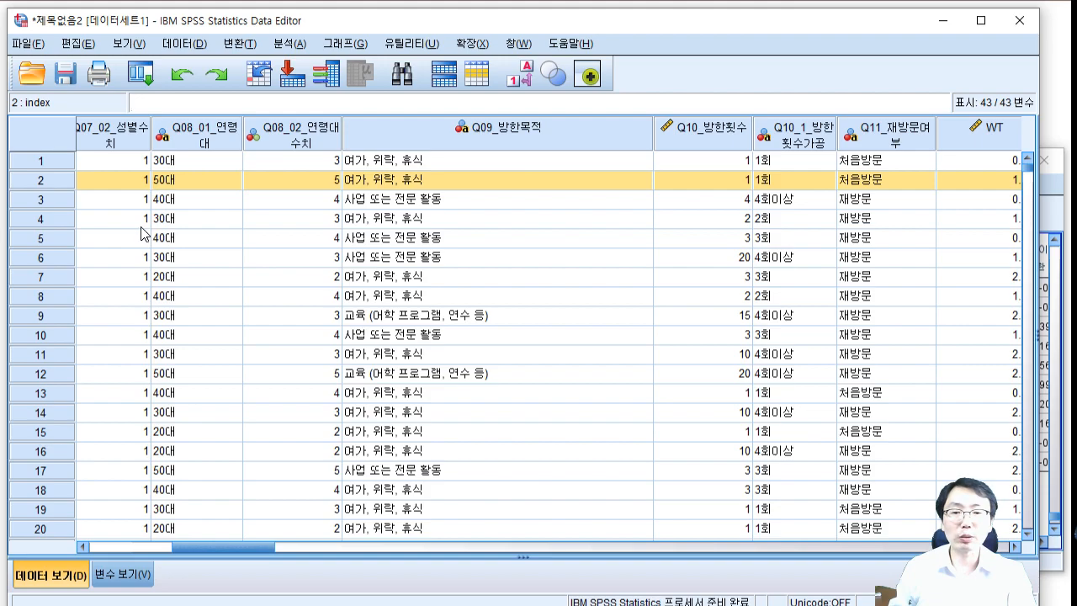
Step: Run a Pearson bivariate correlation on Q19_숙박기간, Q14_1T_총액, Q14_2_3_쇼핑금액 and Q30_1일총액, and review the tables for both gender groups
click(289, 43)
mouse_move(296, 91)
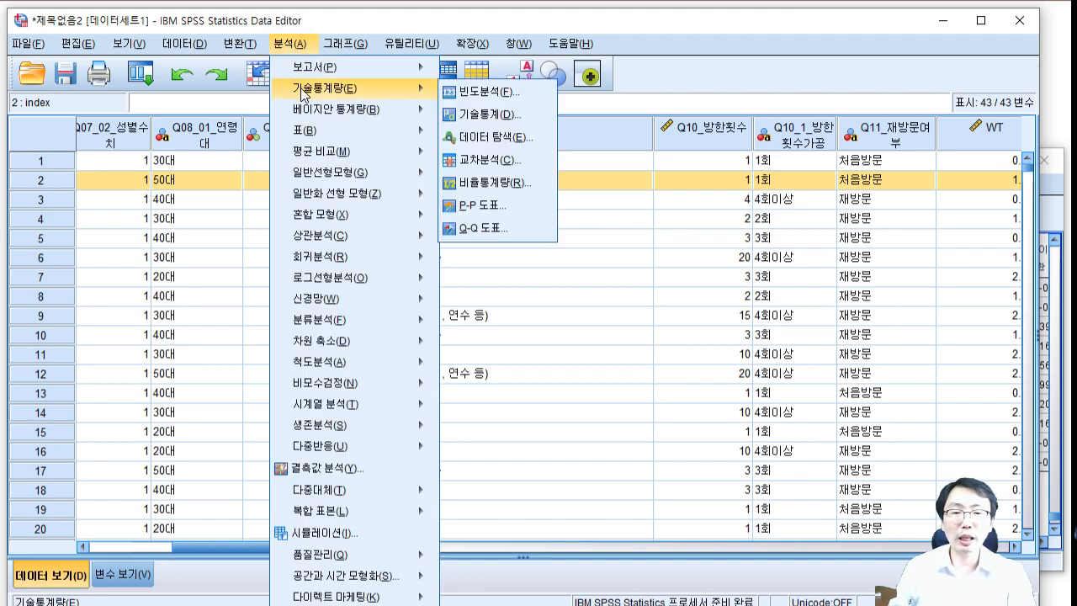
mouse_move(364, 156)
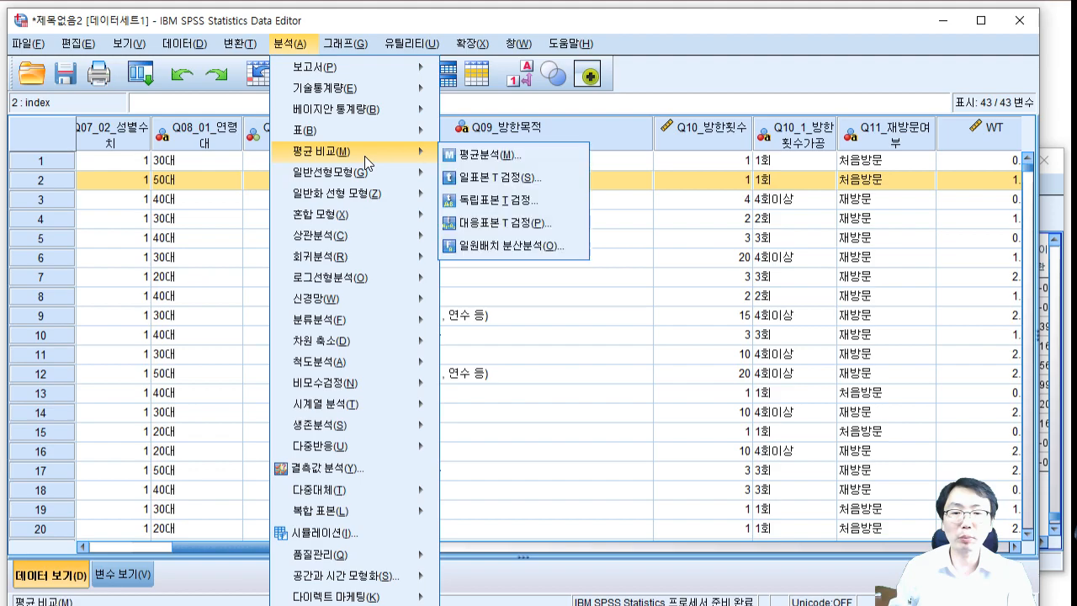
mouse_move(359, 236)
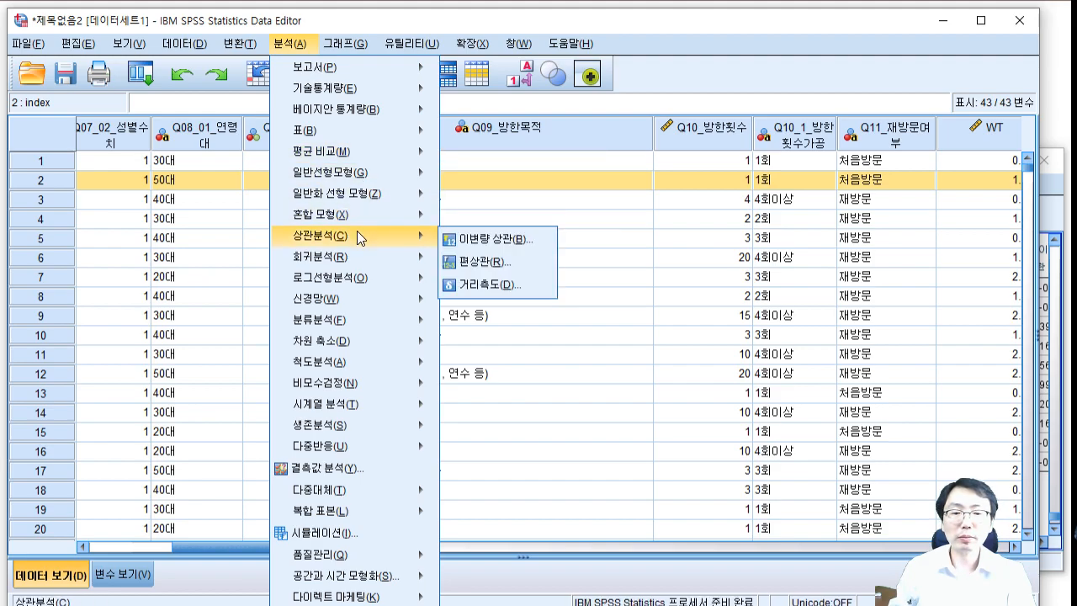
click(455, 239)
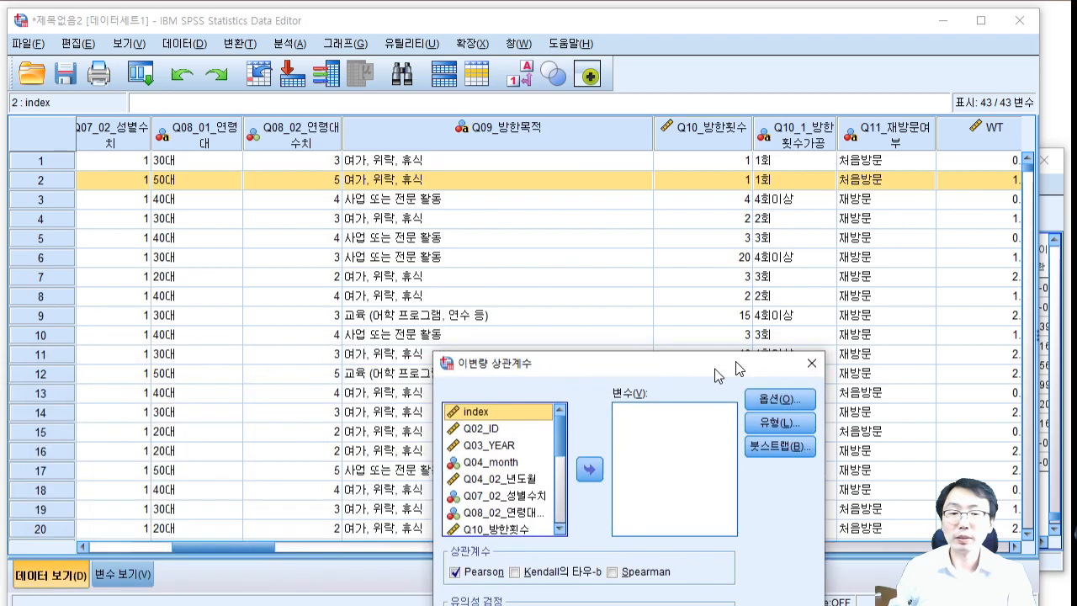
drag(521, 203, 519, 240)
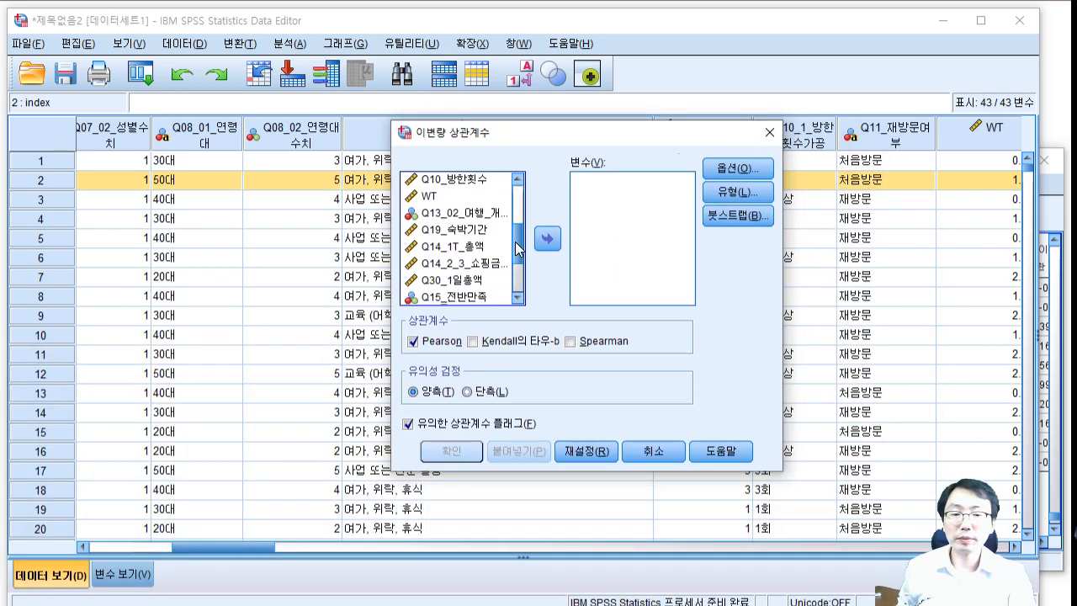
click(468, 231)
shift+click(469, 283)
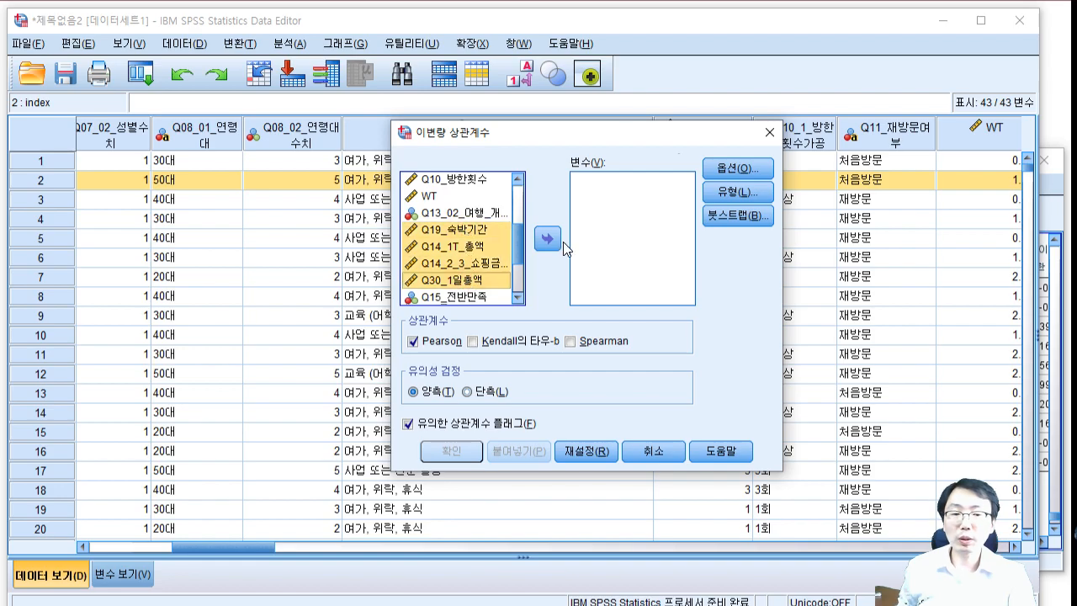
click(547, 239)
click(451, 452)
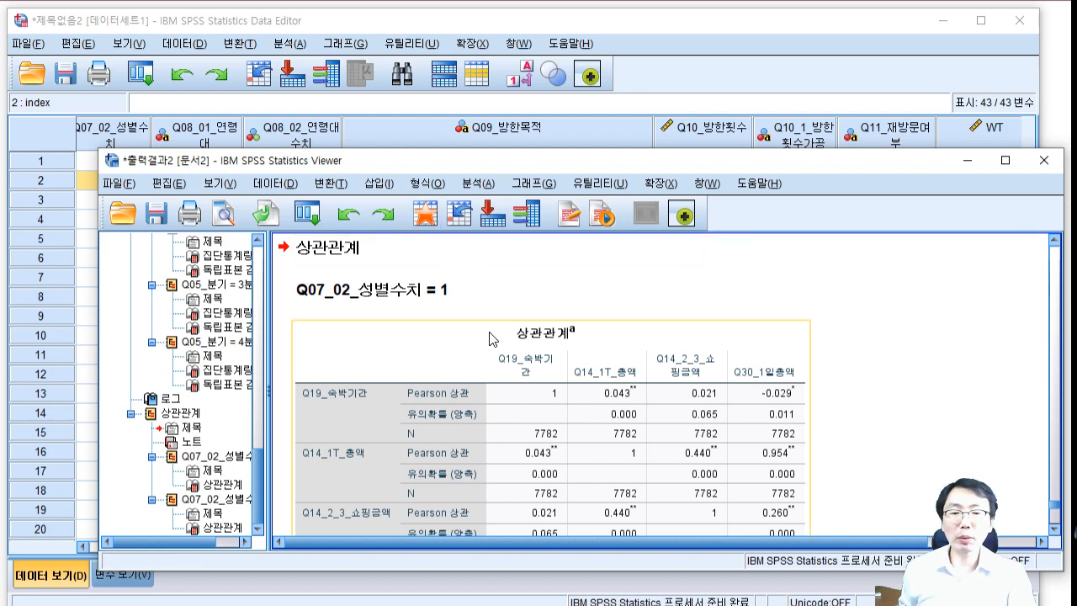
click(426, 297)
scroll(475, 371, down, 2)
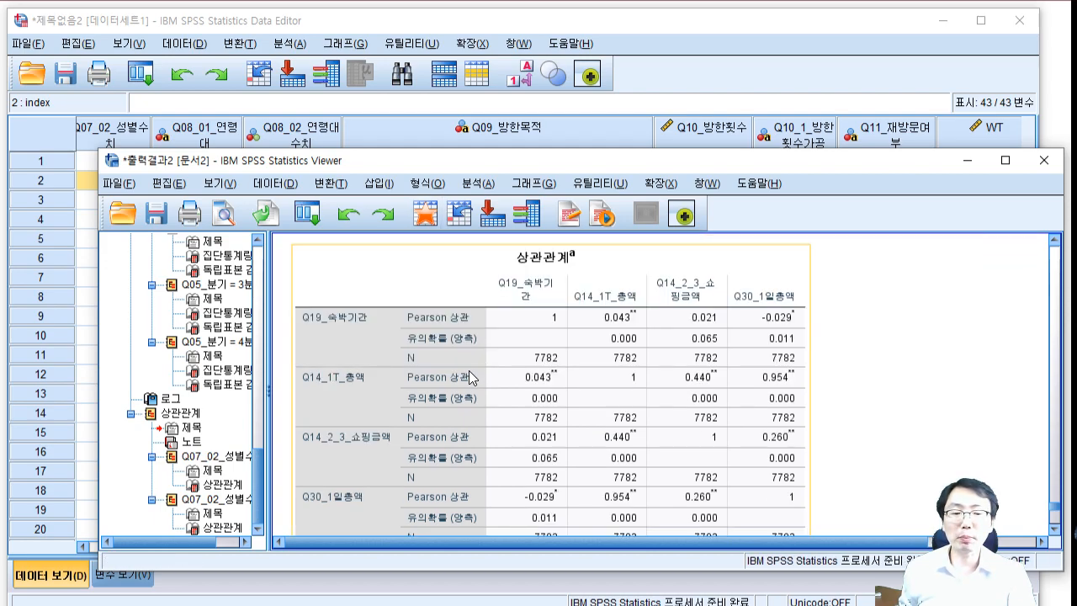
scroll(776, 520, down, 10)
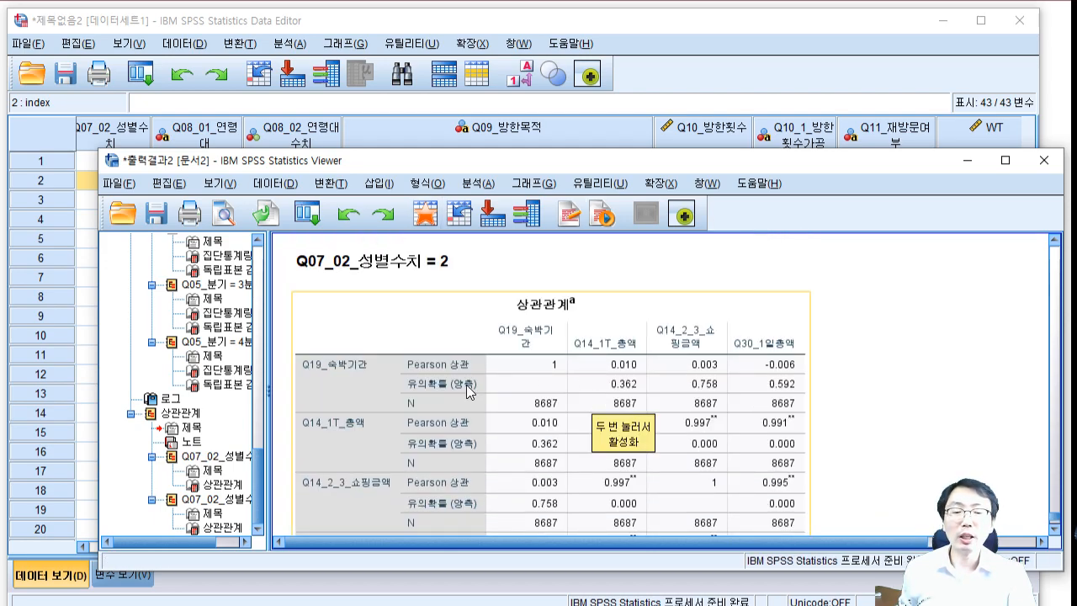
scroll(576, 438, down, 3)
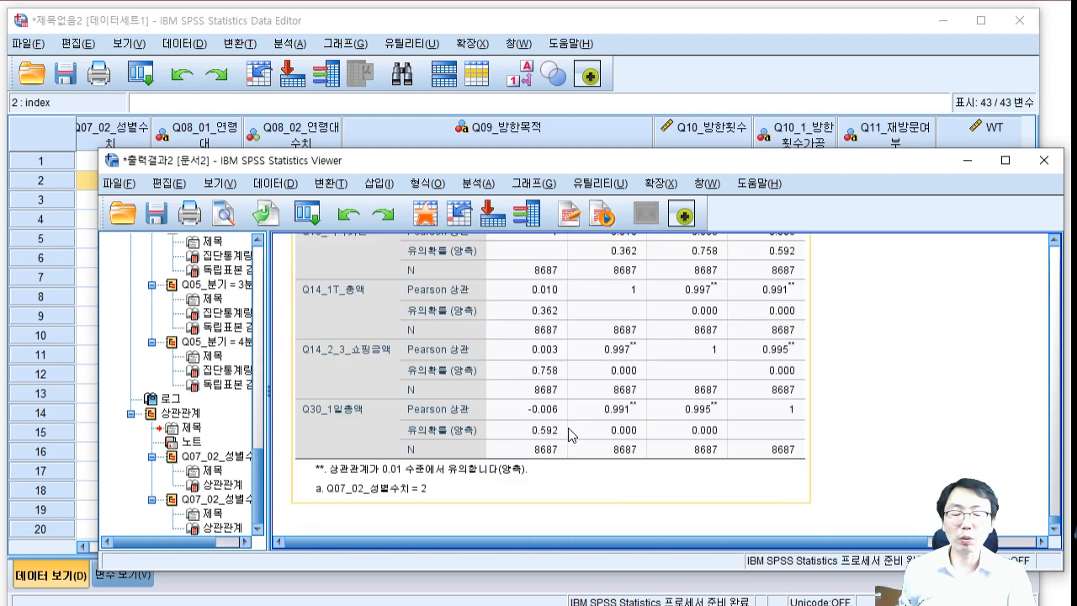
click(274, 183)
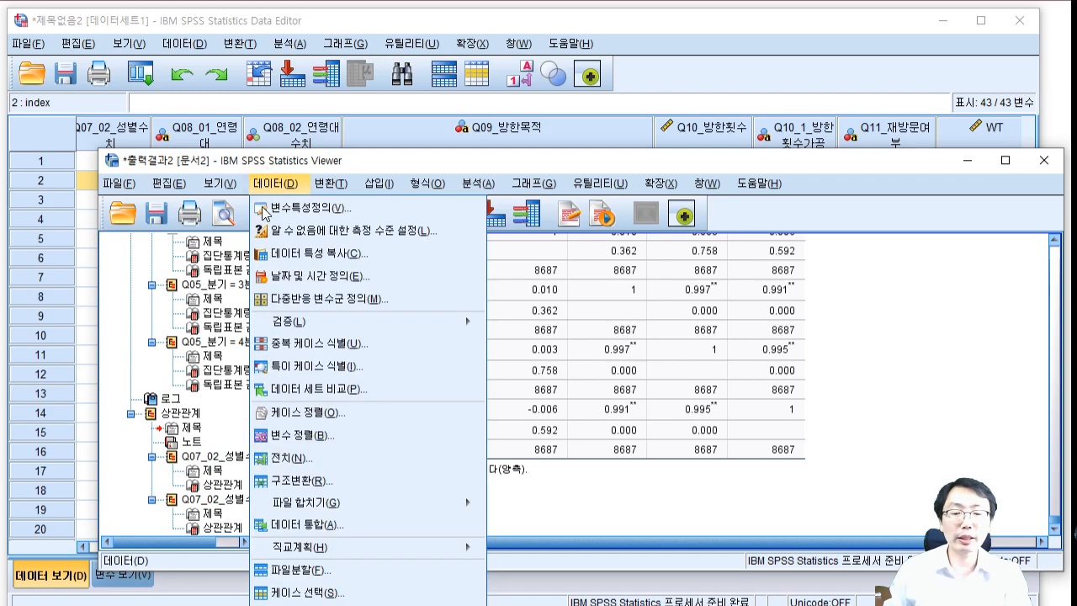
click(300, 593)
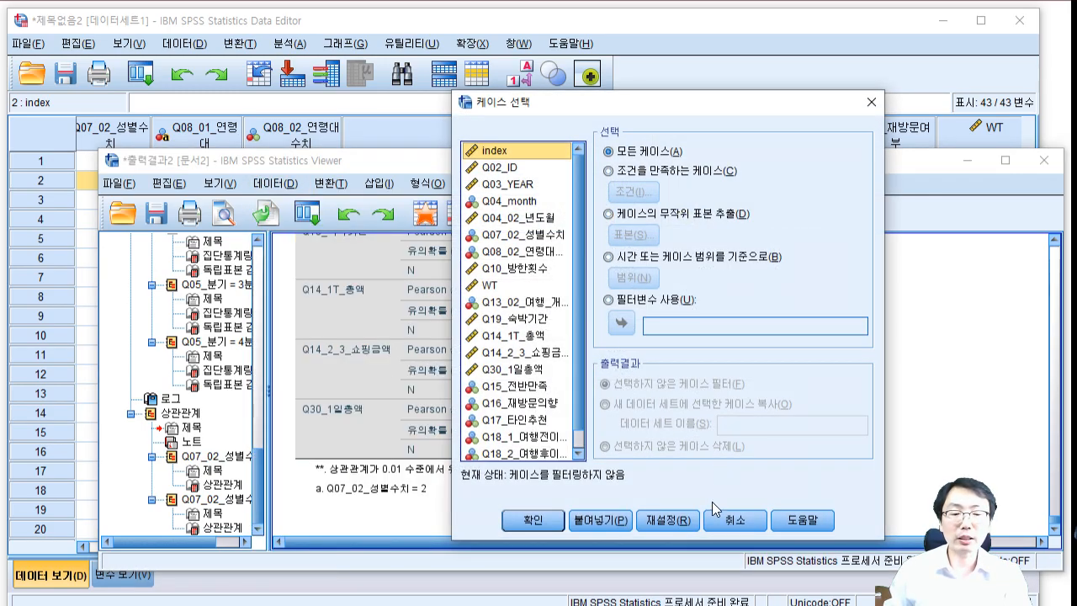
click(734, 522)
Step: Reset the Split File settings so that all cases are analyzed without gender groups
click(220, 182)
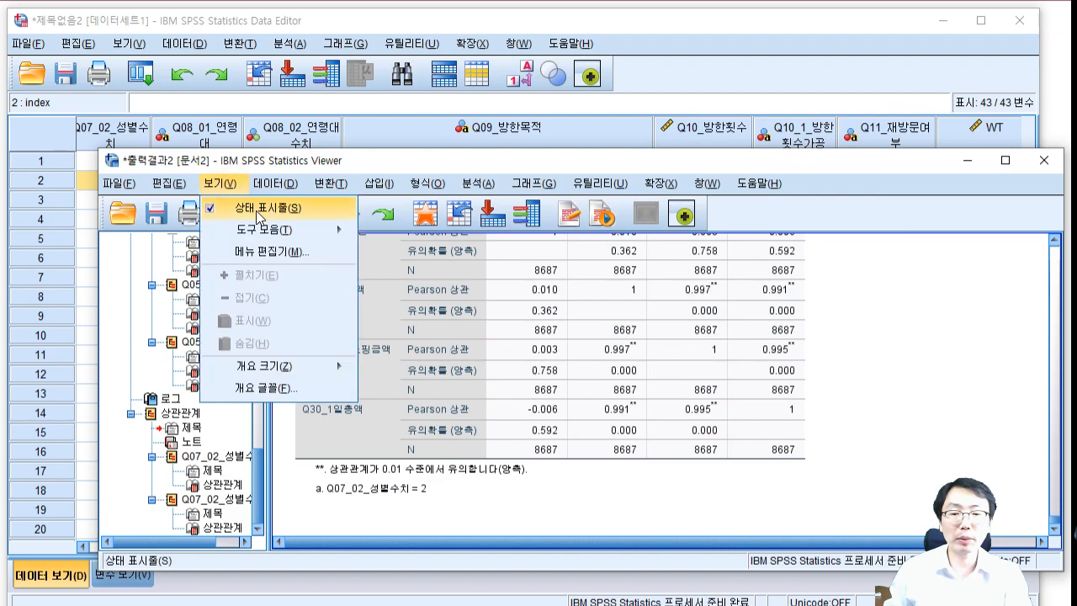
mouse_move(283, 187)
click(300, 570)
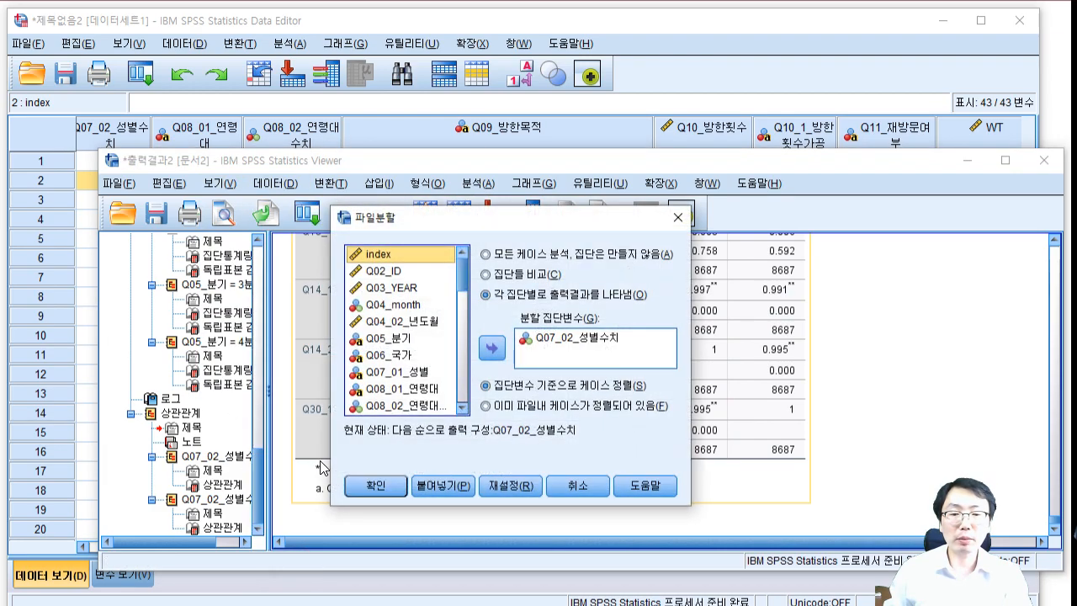
click(510, 486)
click(375, 485)
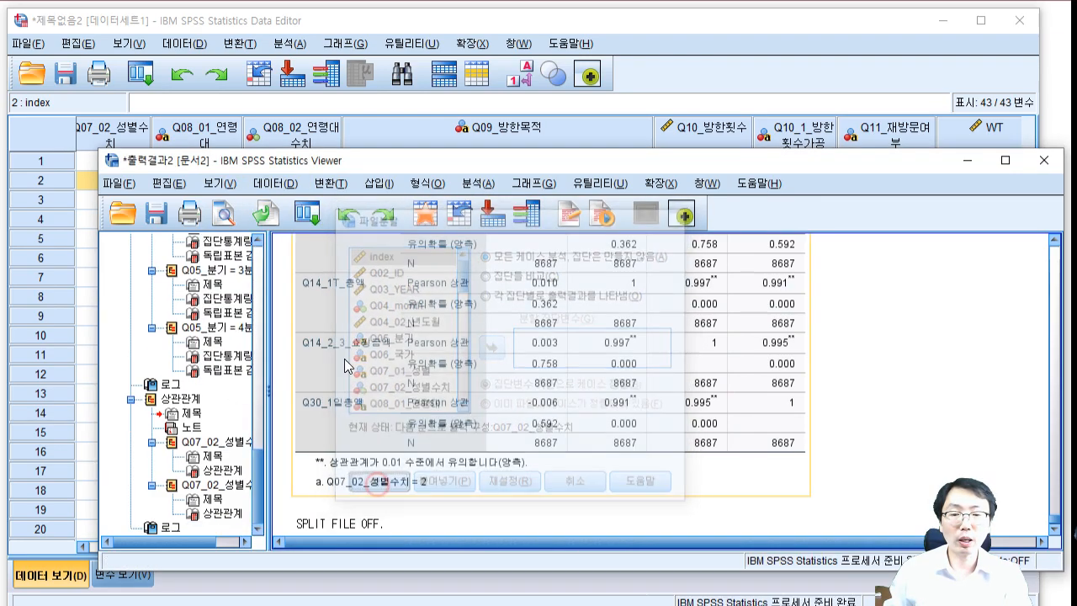
Step: Filter the cases with the Select Cases condition Q07_02_성별수치=1
click(275, 182)
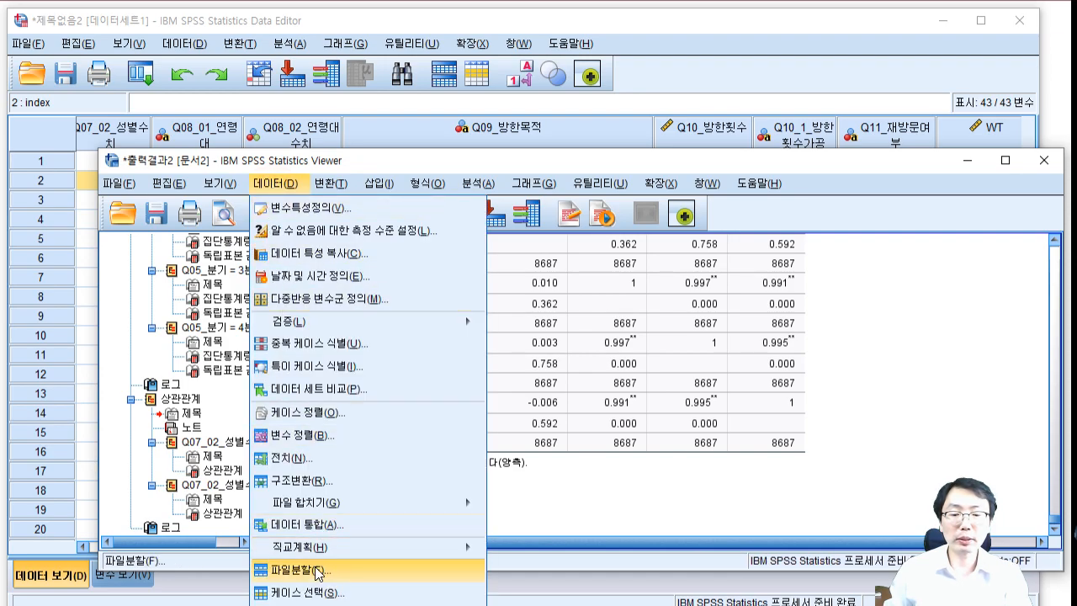
click(313, 592)
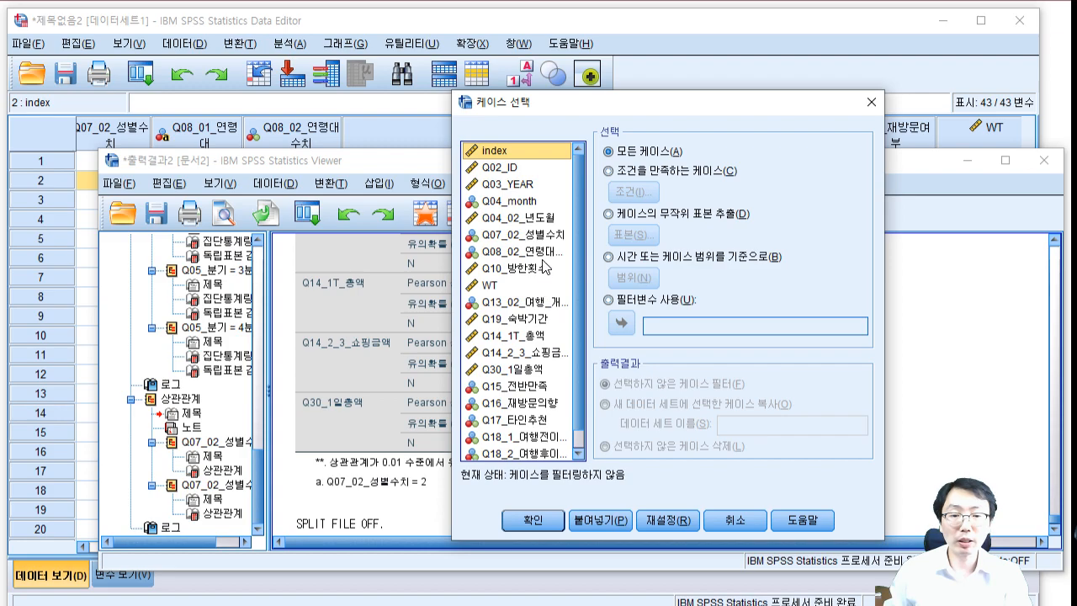
click(538, 235)
click(608, 171)
click(625, 192)
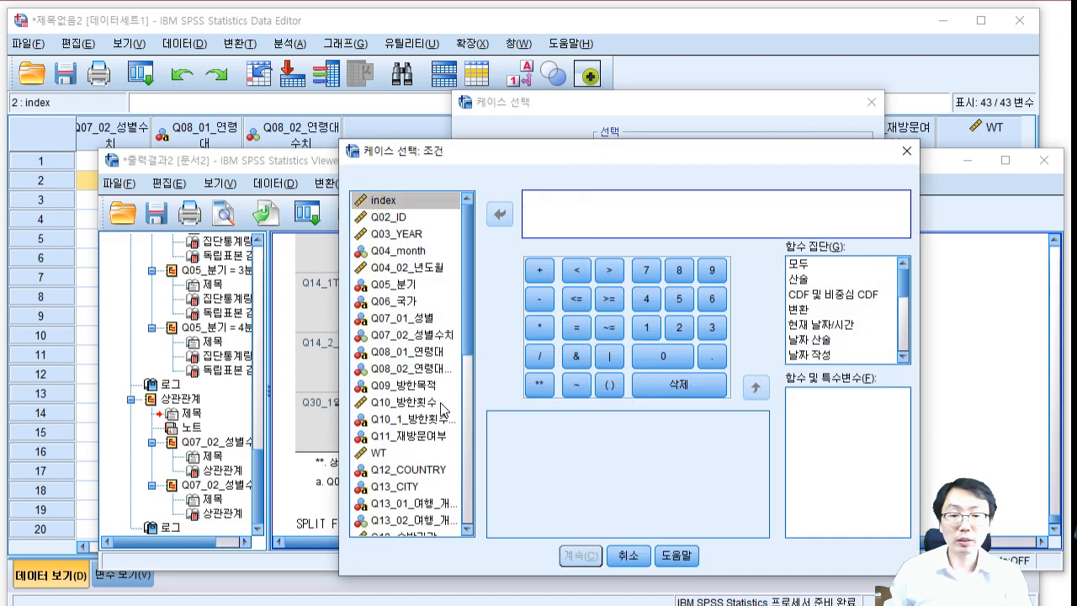
click(434, 337)
click(498, 217)
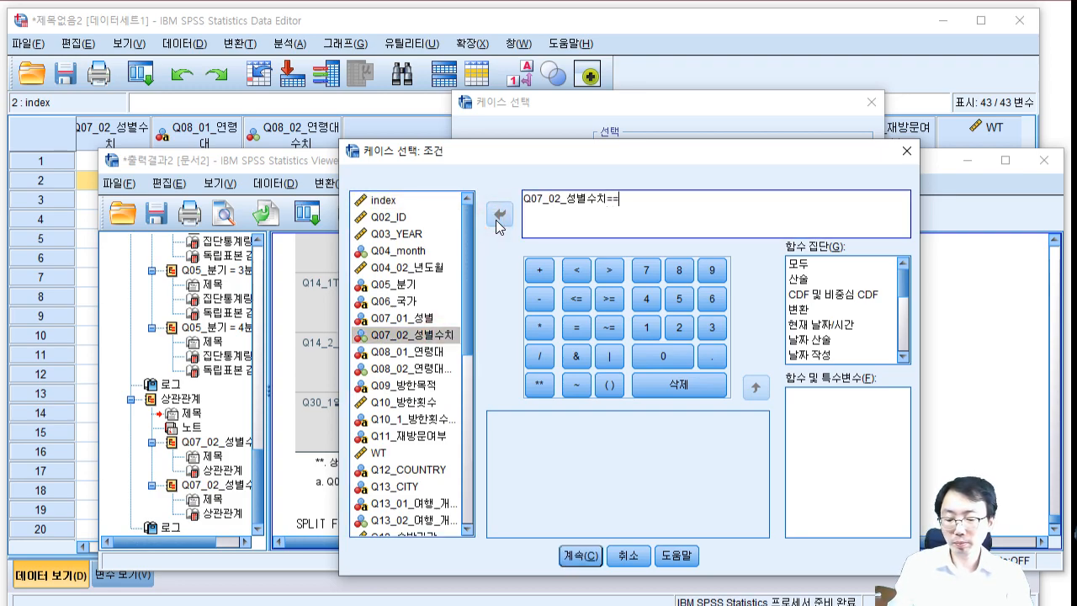
text(=)
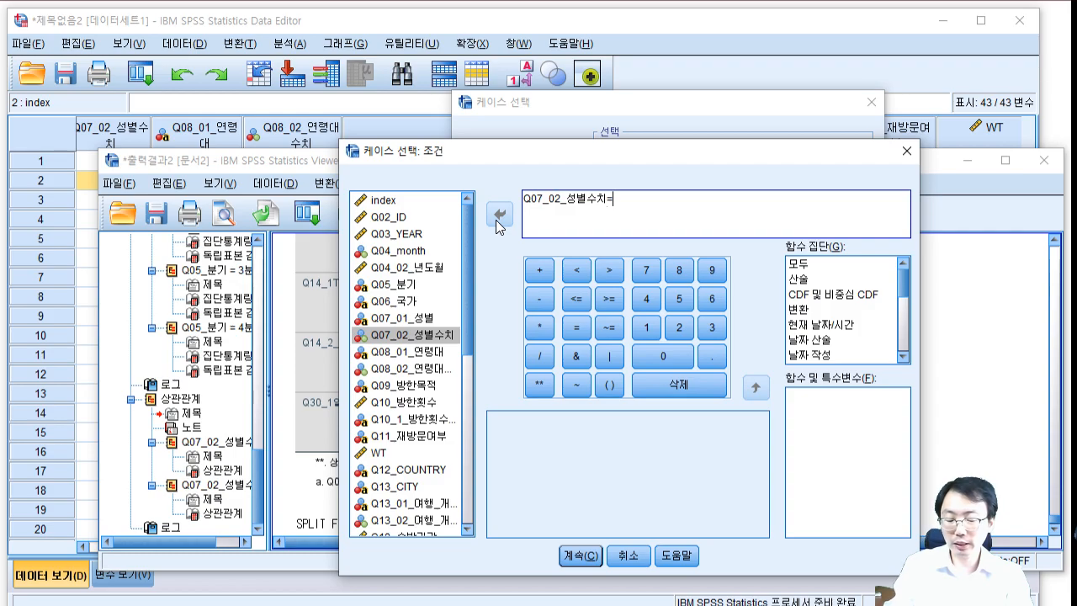
text(1)
click(581, 555)
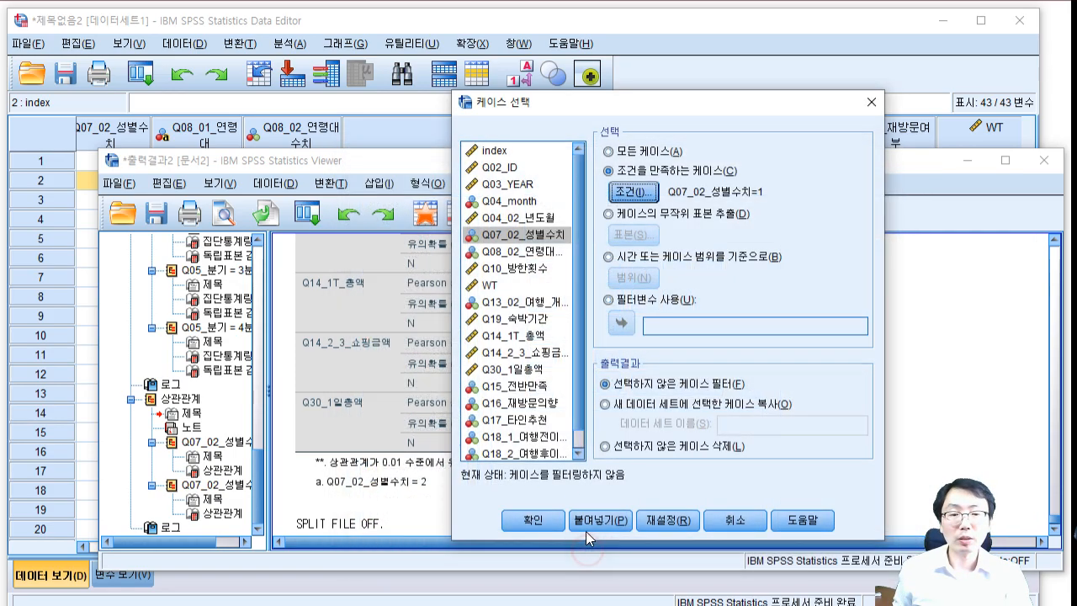
click(526, 528)
Step: Rerun the bivariate correlation with the same four variables and compare its table with the earlier split-file output for gender 1
click(473, 184)
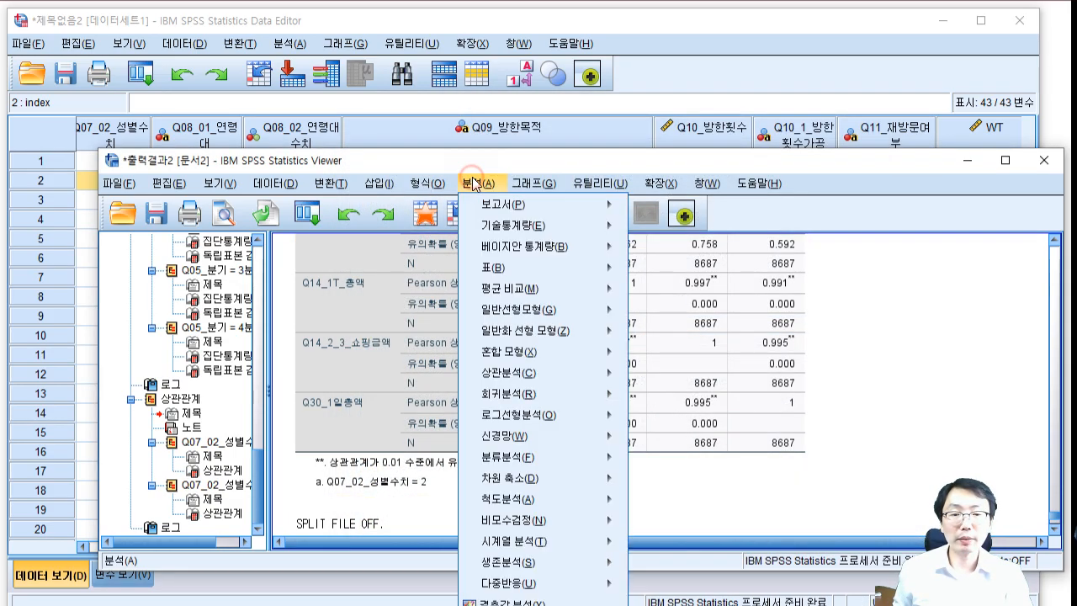
mouse_move(522, 373)
click(648, 375)
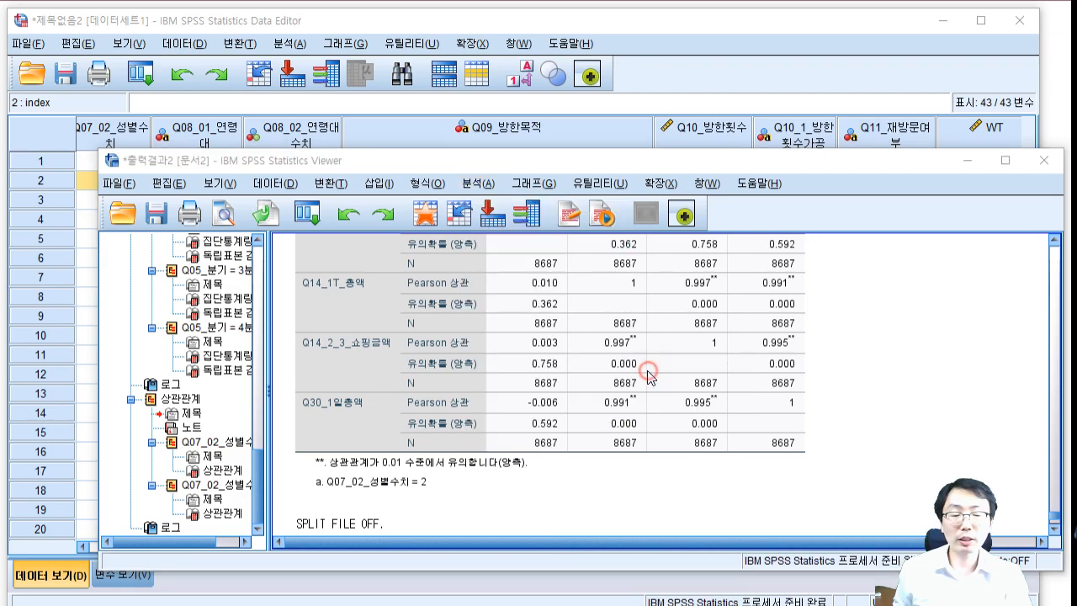
click(515, 447)
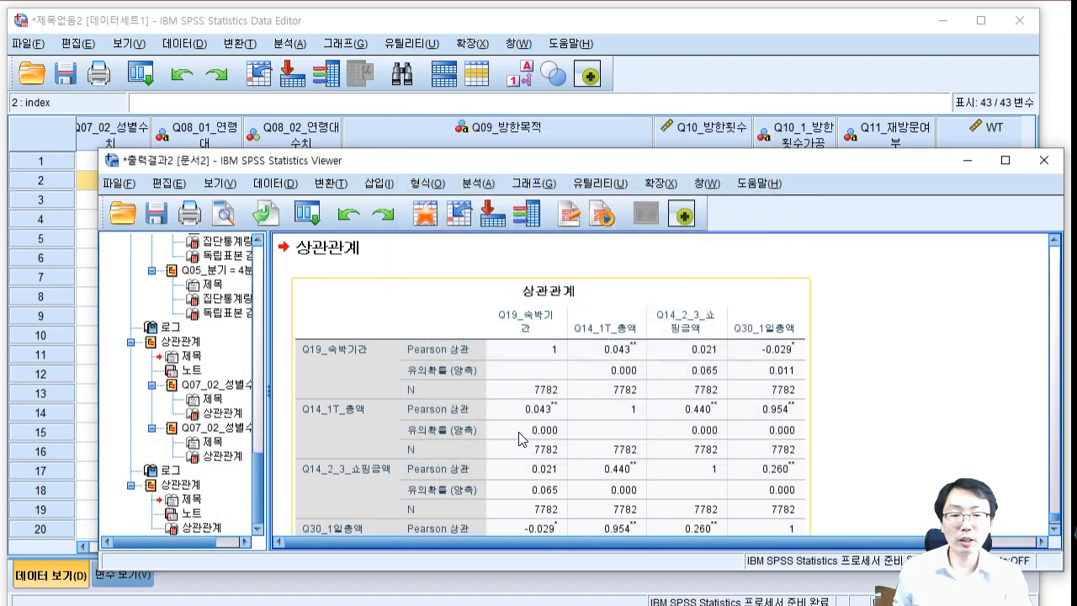
scroll(545, 425, up, 10)
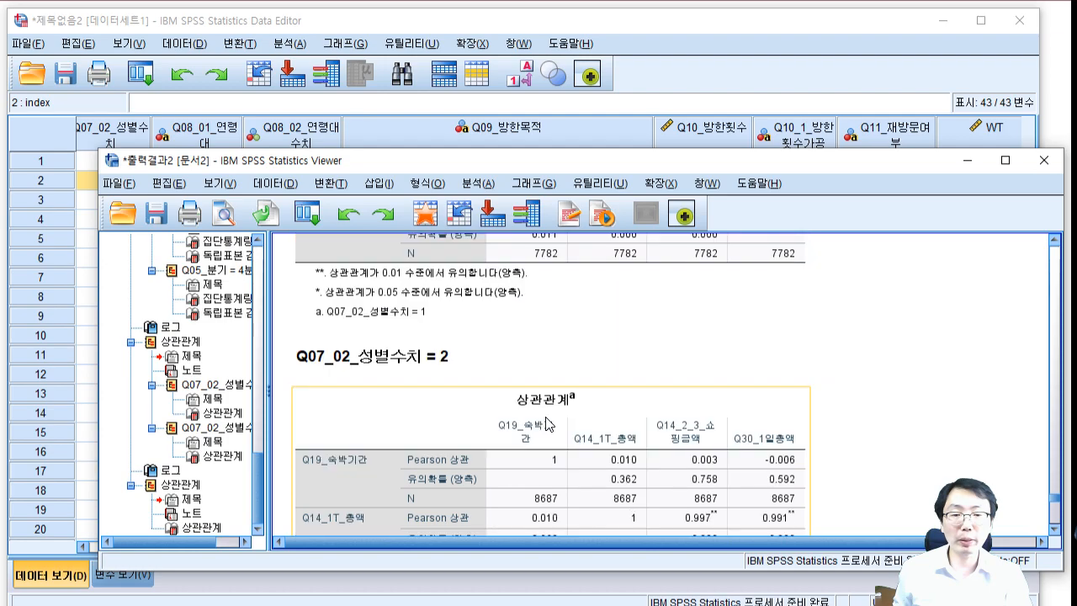
scroll(546, 425, up, 10)
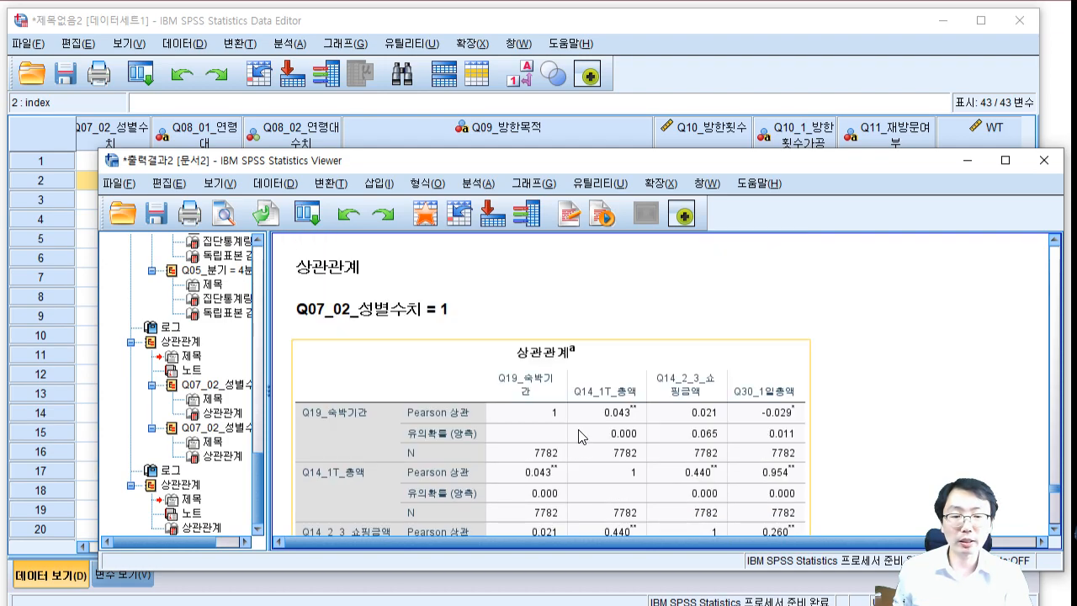
scroll(608, 431, down, 15)
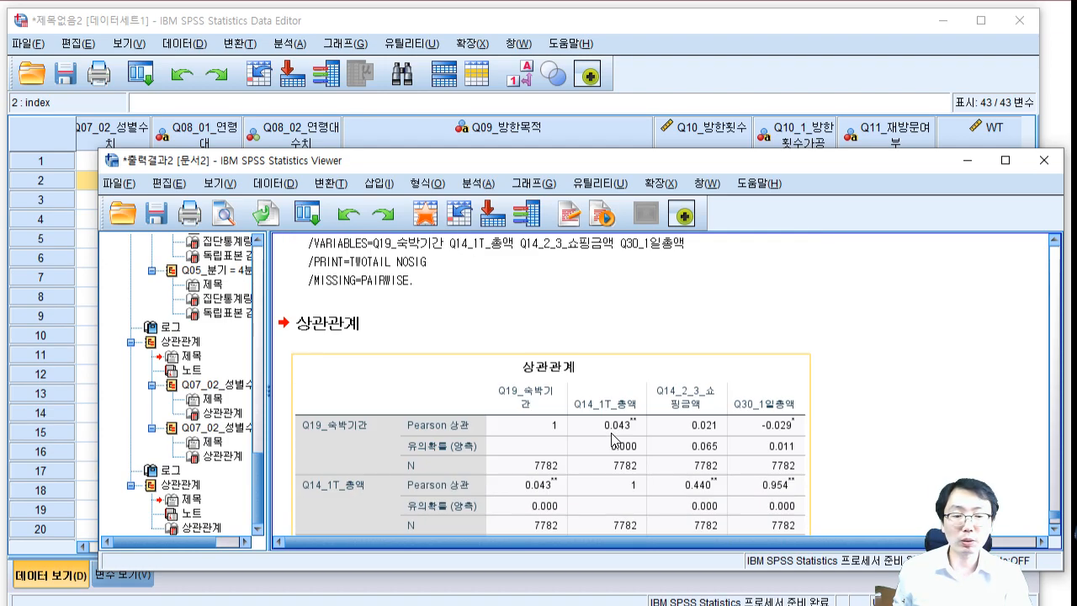
Step: Change the Select Cases condition to Q07_02_성별수치=2 and apply the filter
click(476, 184)
mouse_move(276, 183)
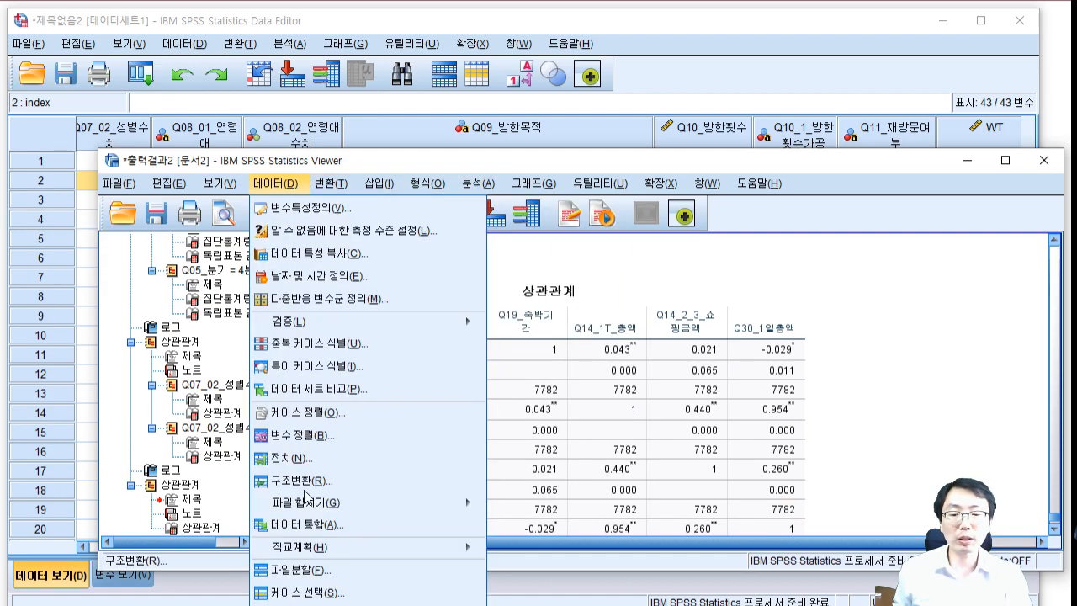
click(312, 592)
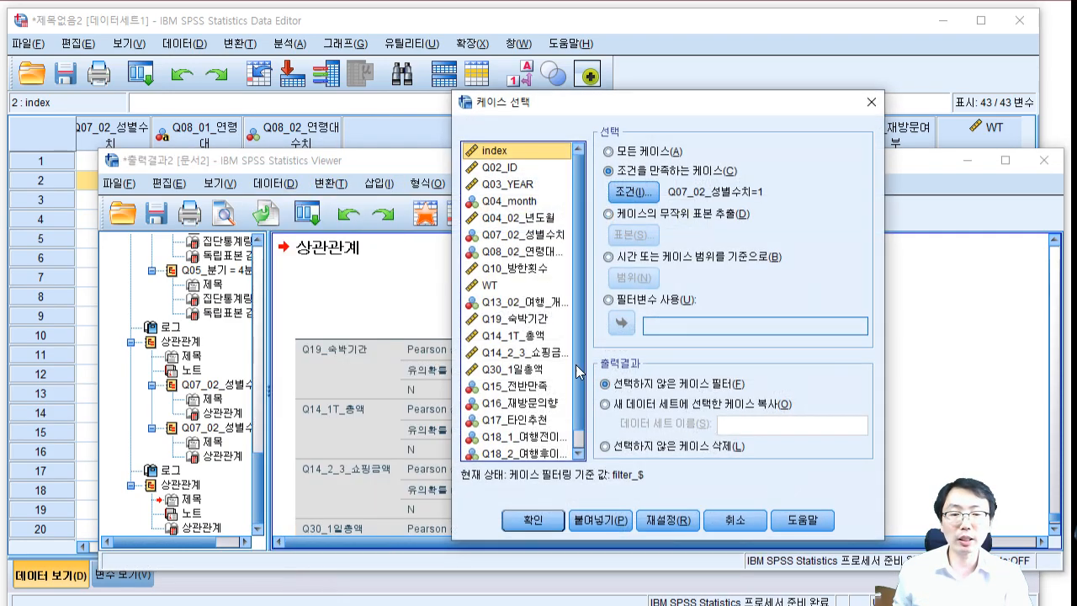
click(633, 194)
double_click(630, 195)
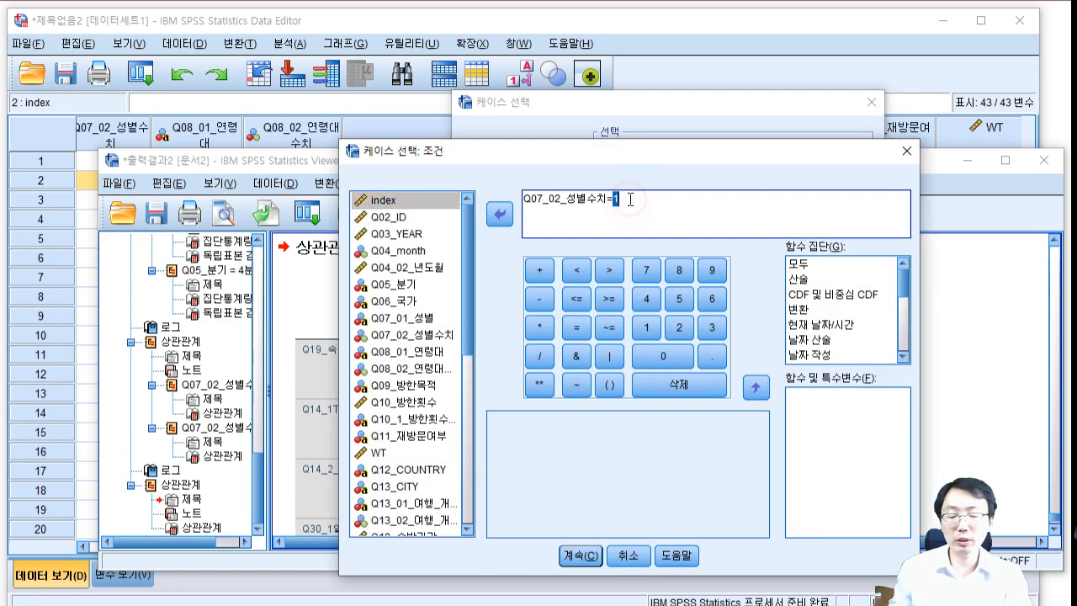
text(2)
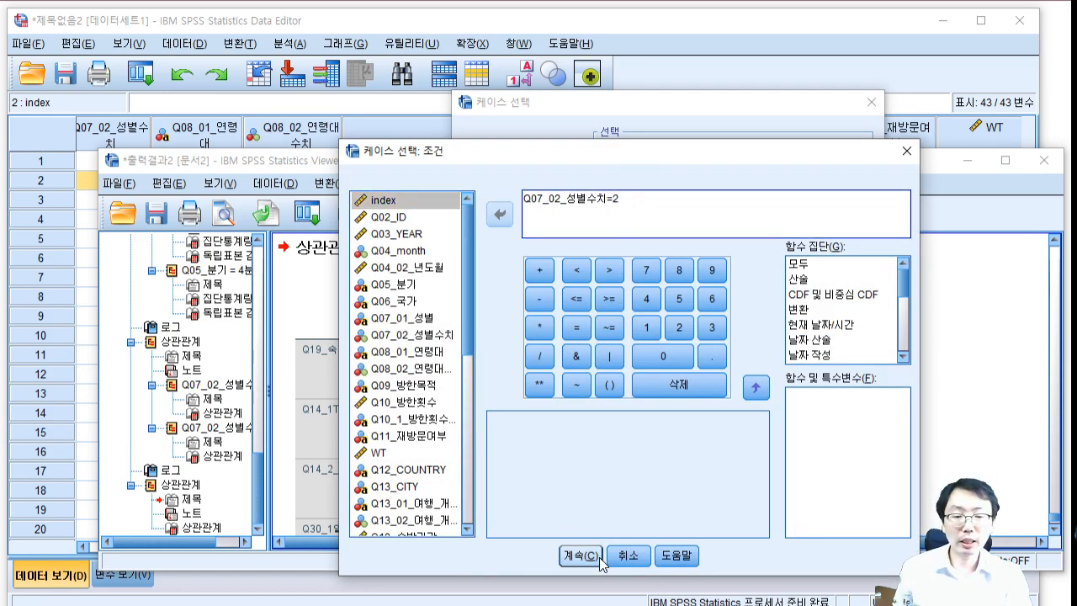
click(581, 555)
click(531, 521)
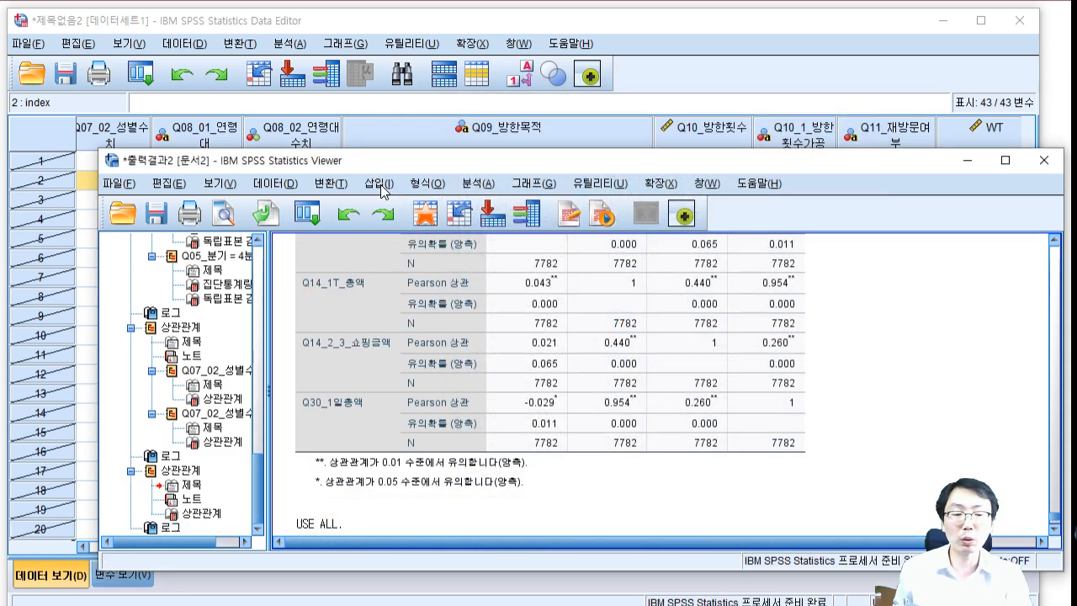
Step: Bring the Data Editor to the front to view the filtered cases in the data
click(380, 183)
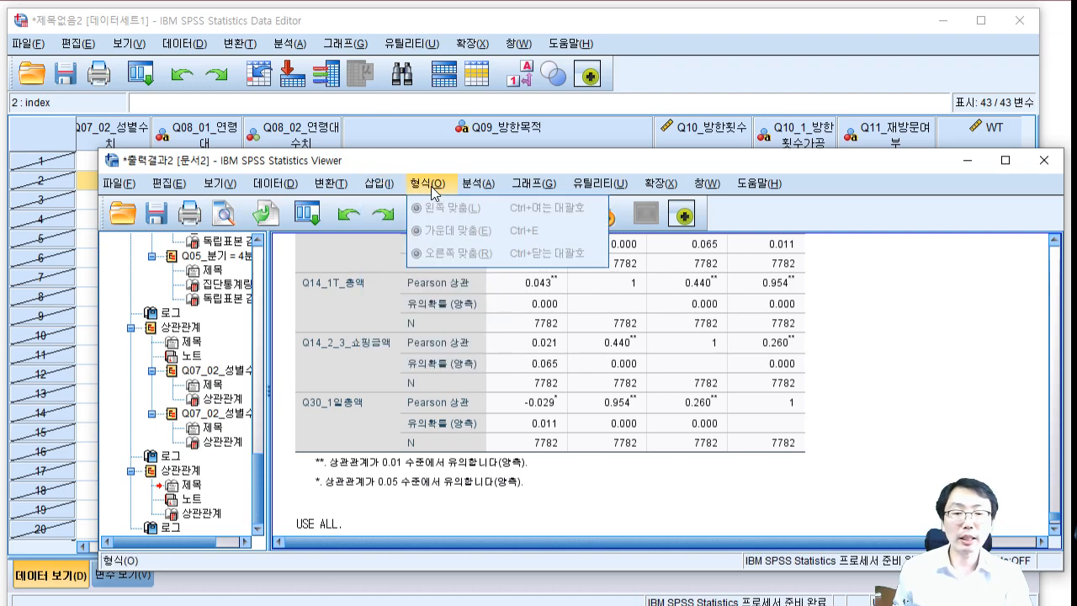
mouse_move(482, 192)
mouse_move(517, 192)
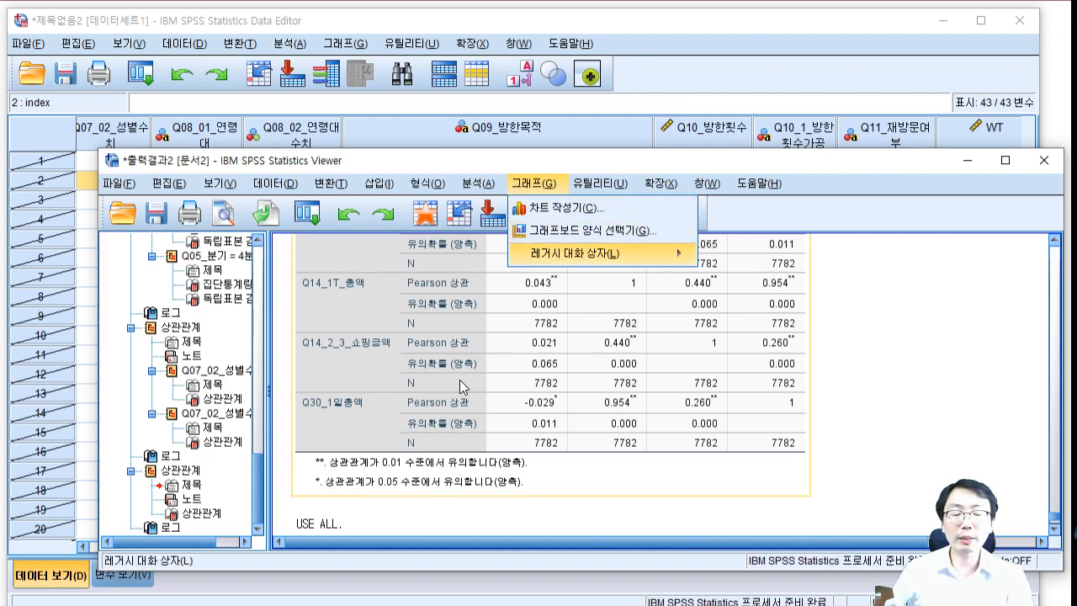
mouse_move(589, 253)
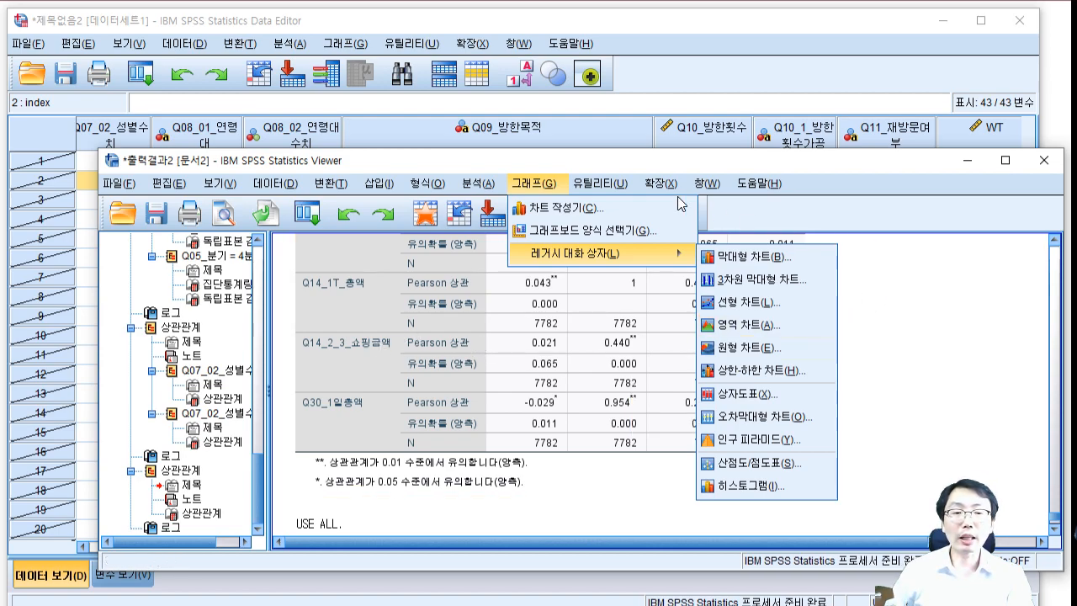
click(547, 137)
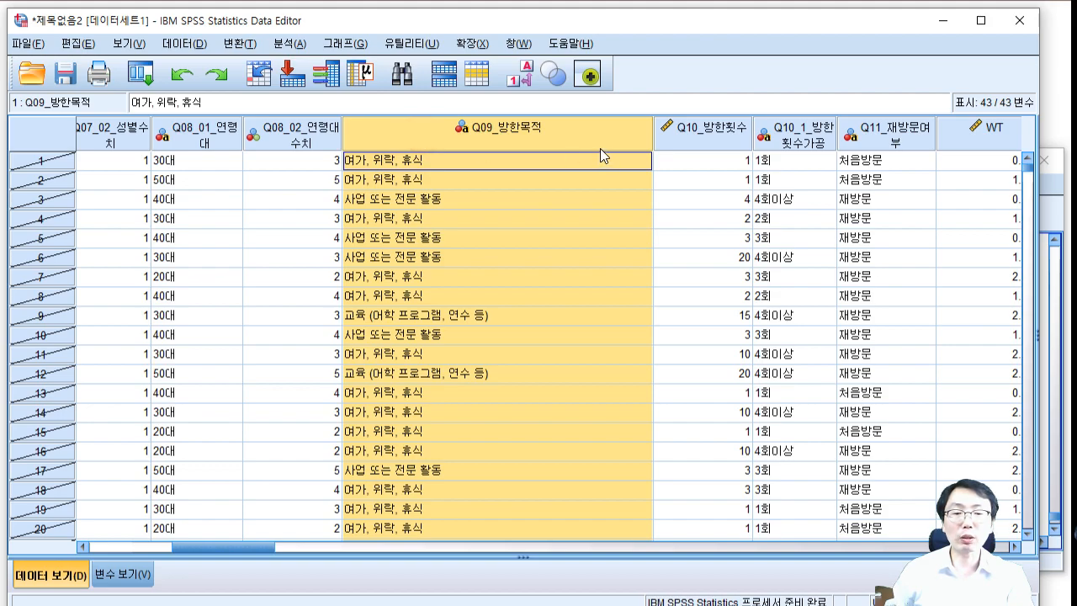